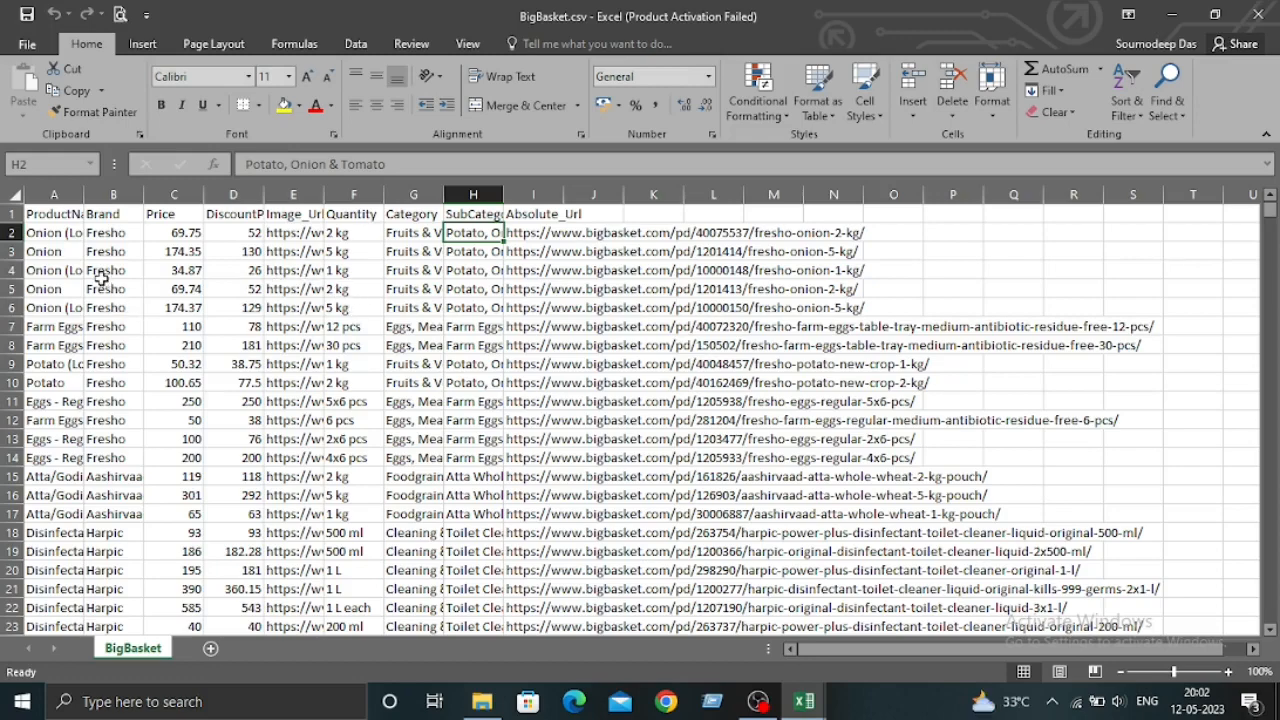
{"action": "left_click", "coordinate": [57, 214]}
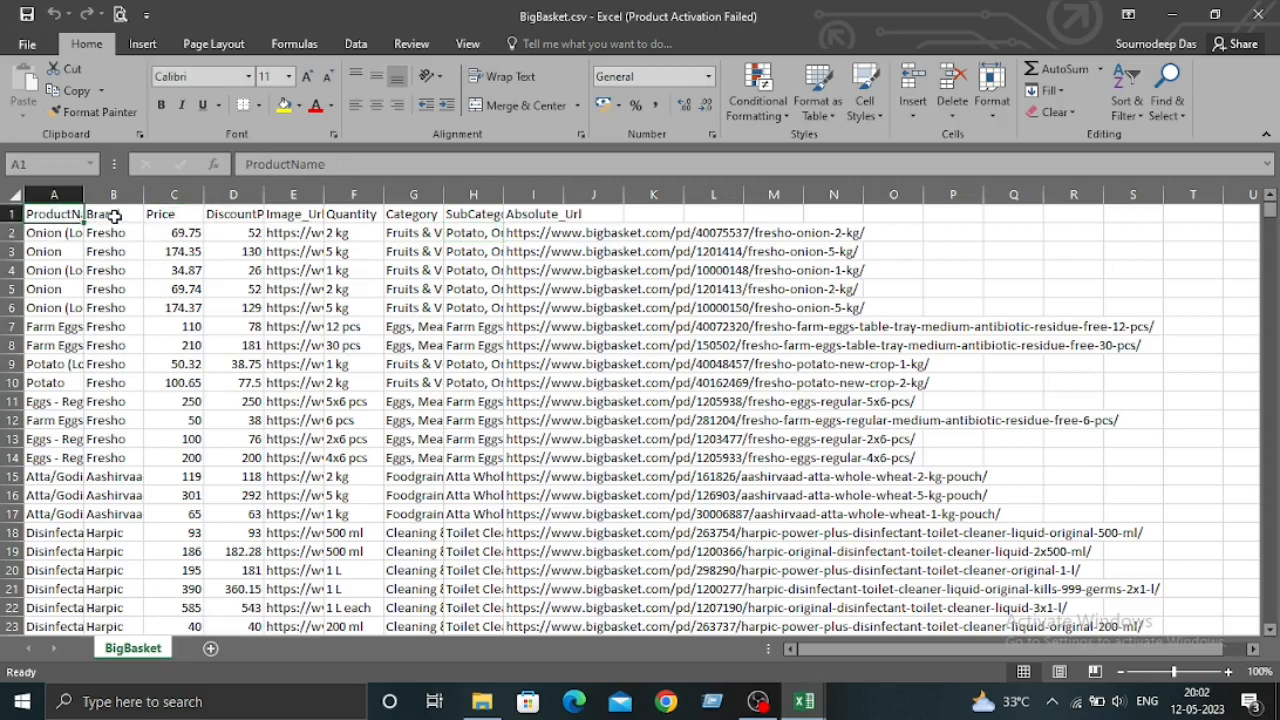
{"action": "left_click", "coordinate": [118, 214]}
{"action": "left_click", "coordinate": [168, 214]}
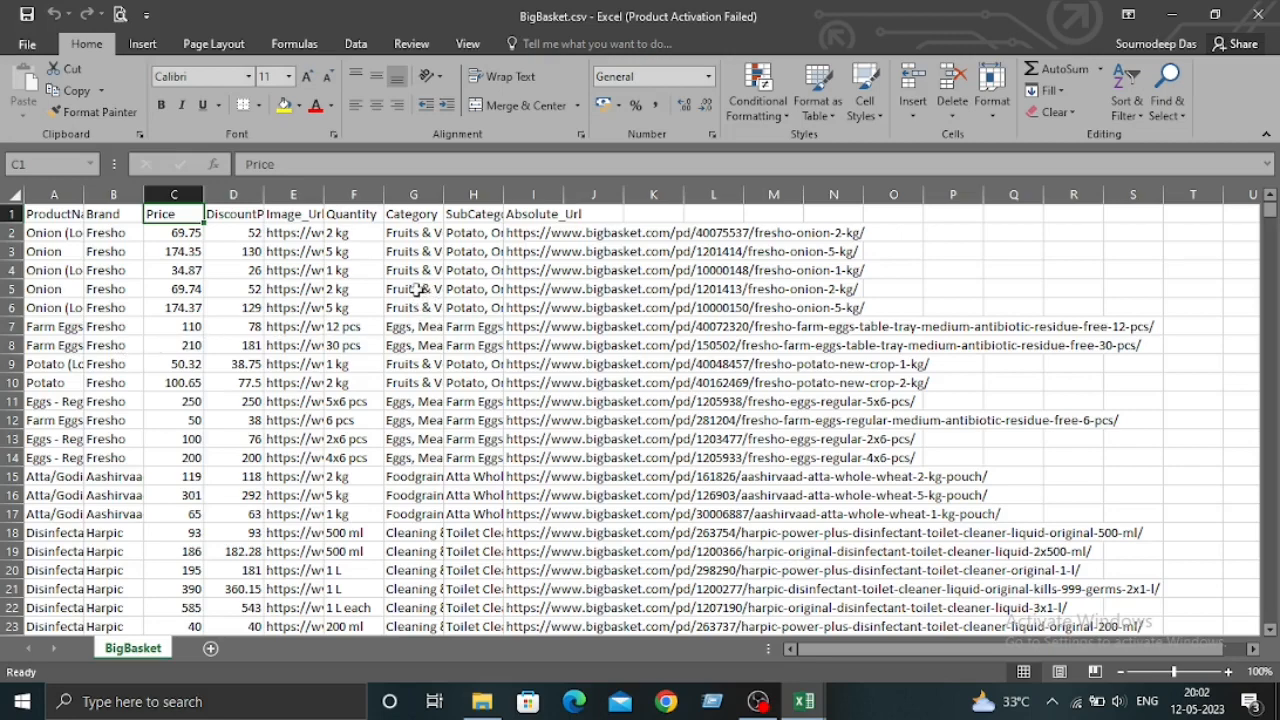
{"action": "left_click", "coordinate": [60, 216]}
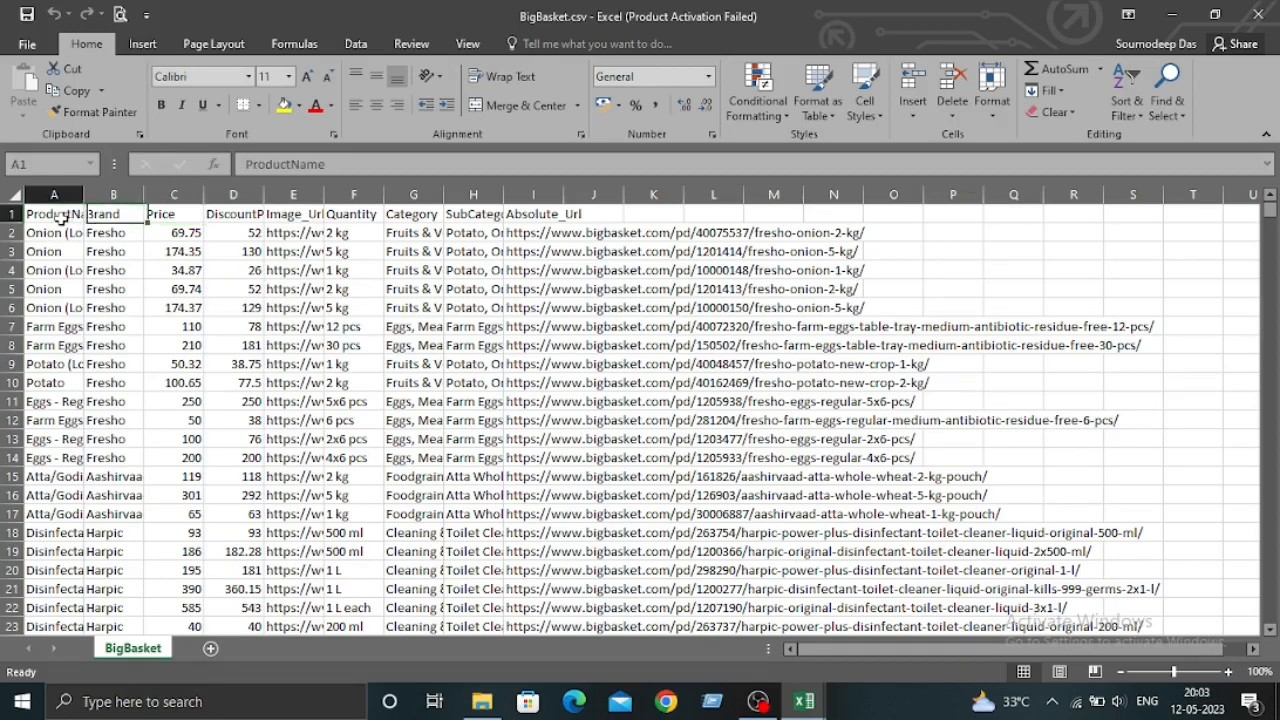
Step: Freeze the top row so the column headers stay in view while scrolling through the product data
{"action": "left_click", "coordinate": [8, 213]}
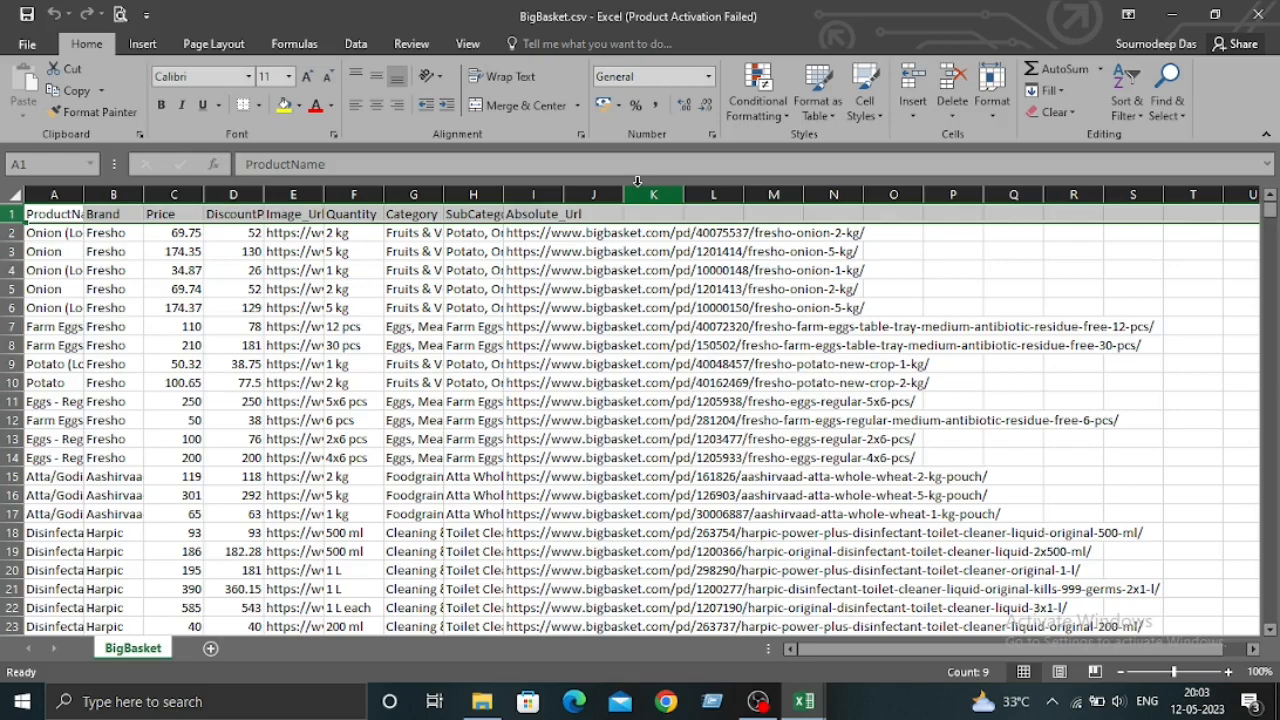
{"action": "left_click", "coordinate": [143, 45]}
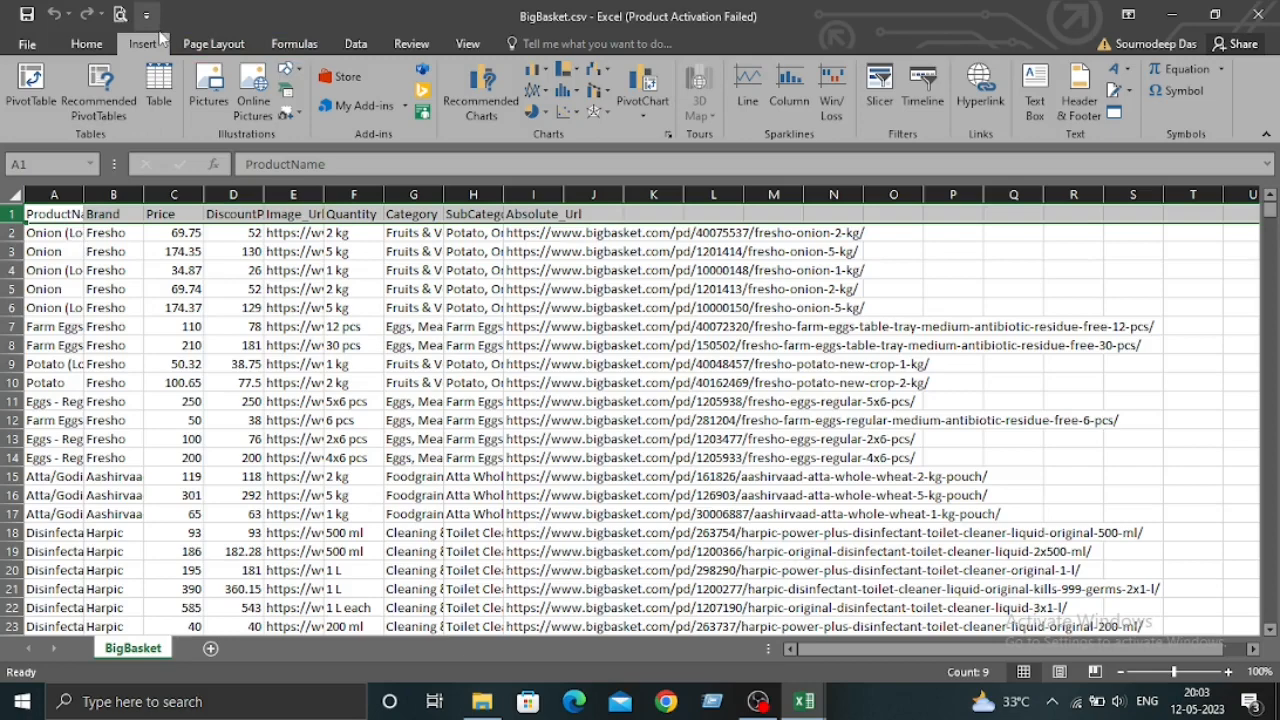
{"action": "left_click", "coordinate": [470, 46]}
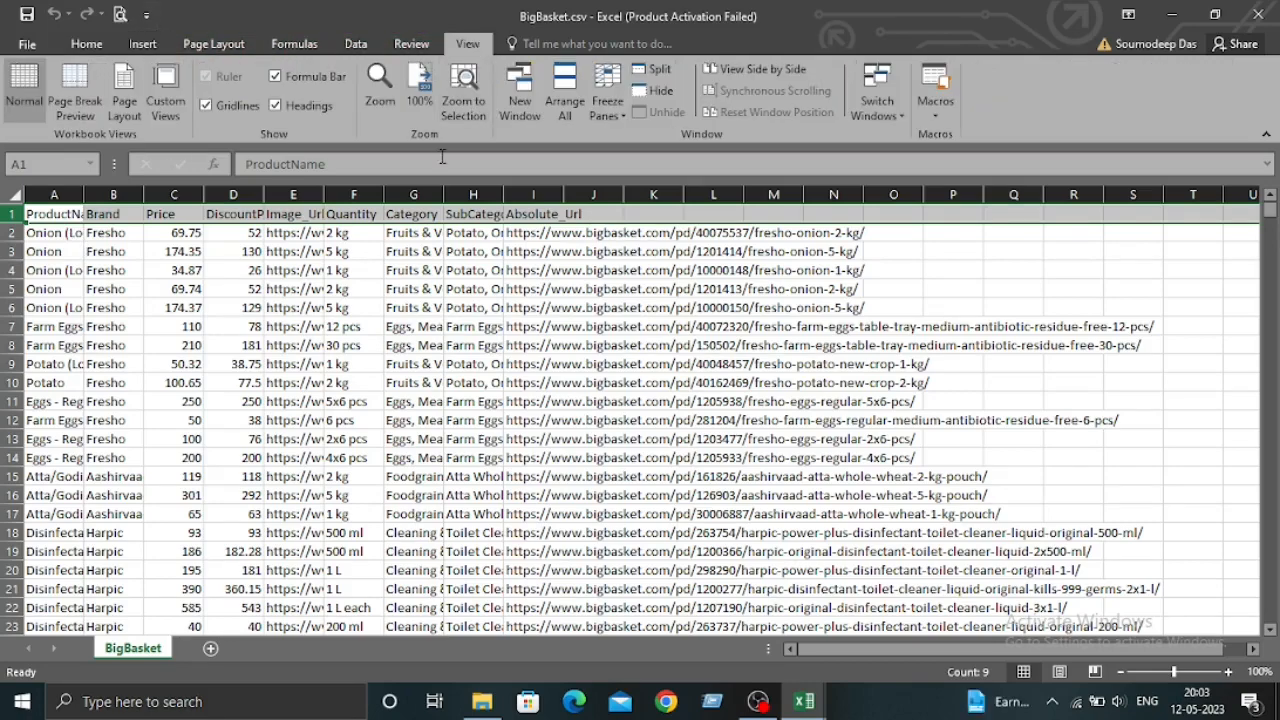
{"action": "left_click", "coordinate": [614, 118]}
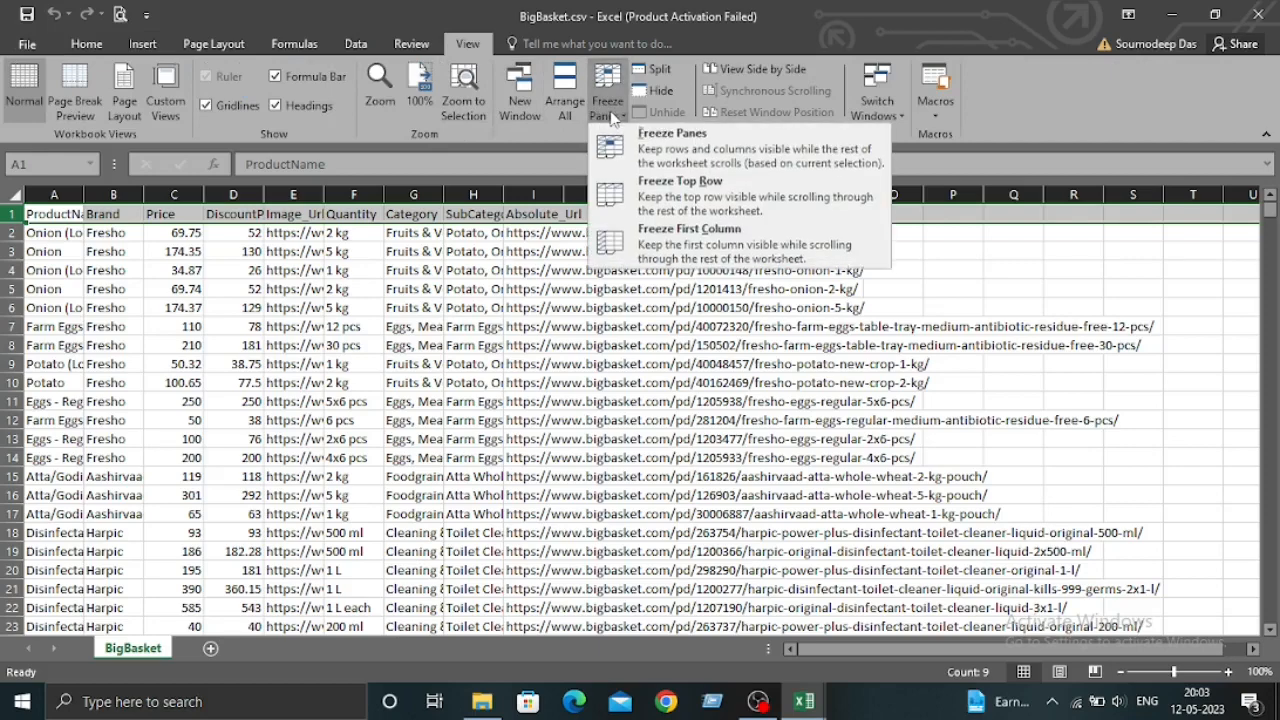
{"action": "left_click", "coordinate": [660, 197]}
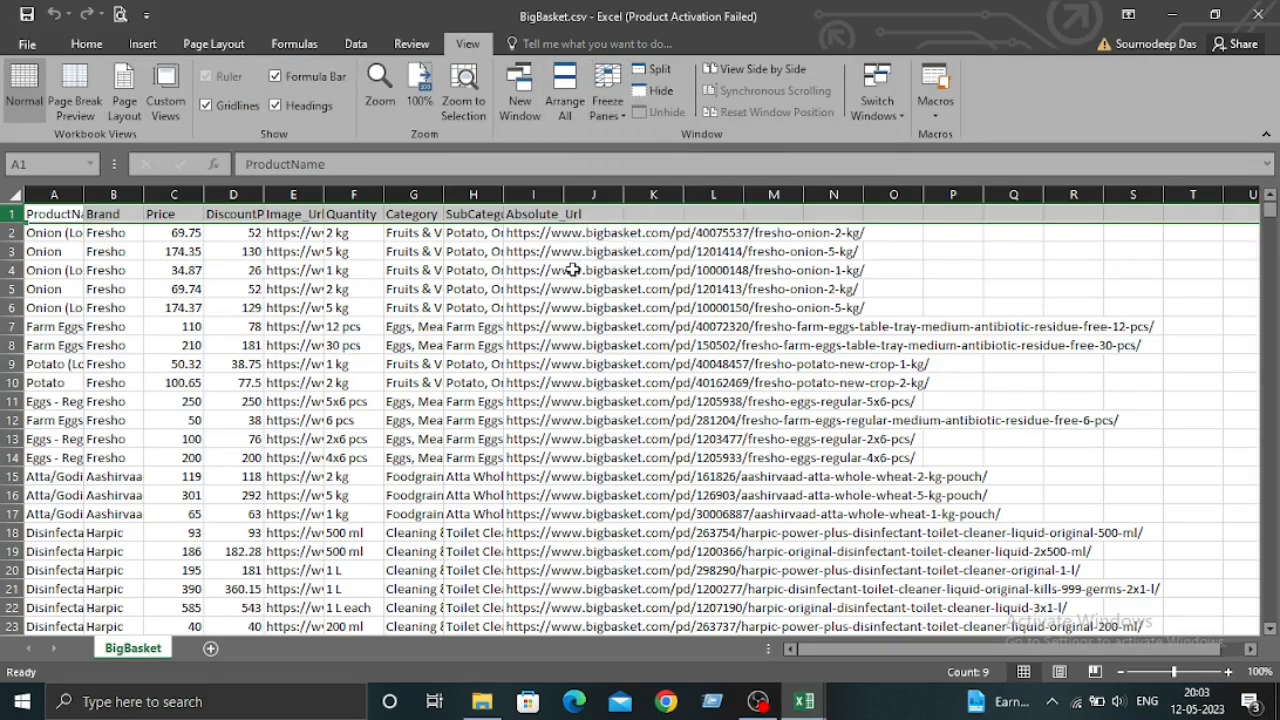
{"action": "left_click", "coordinate": [568, 268]}
{"action": "scroll", "coordinate": [245, 344], "scroll_direction": "down", "scroll_amount": 15}
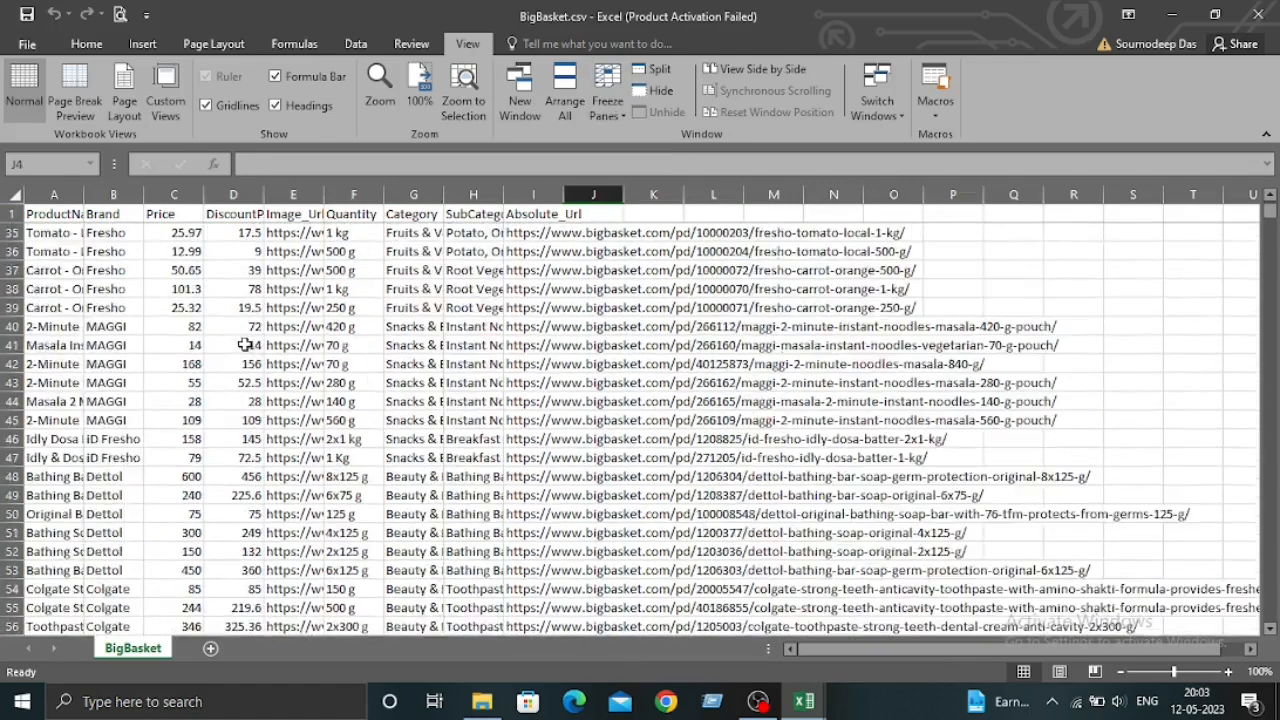
{"action": "scroll", "coordinate": [245, 344], "scroll_direction": "up", "scroll_amount": 15}
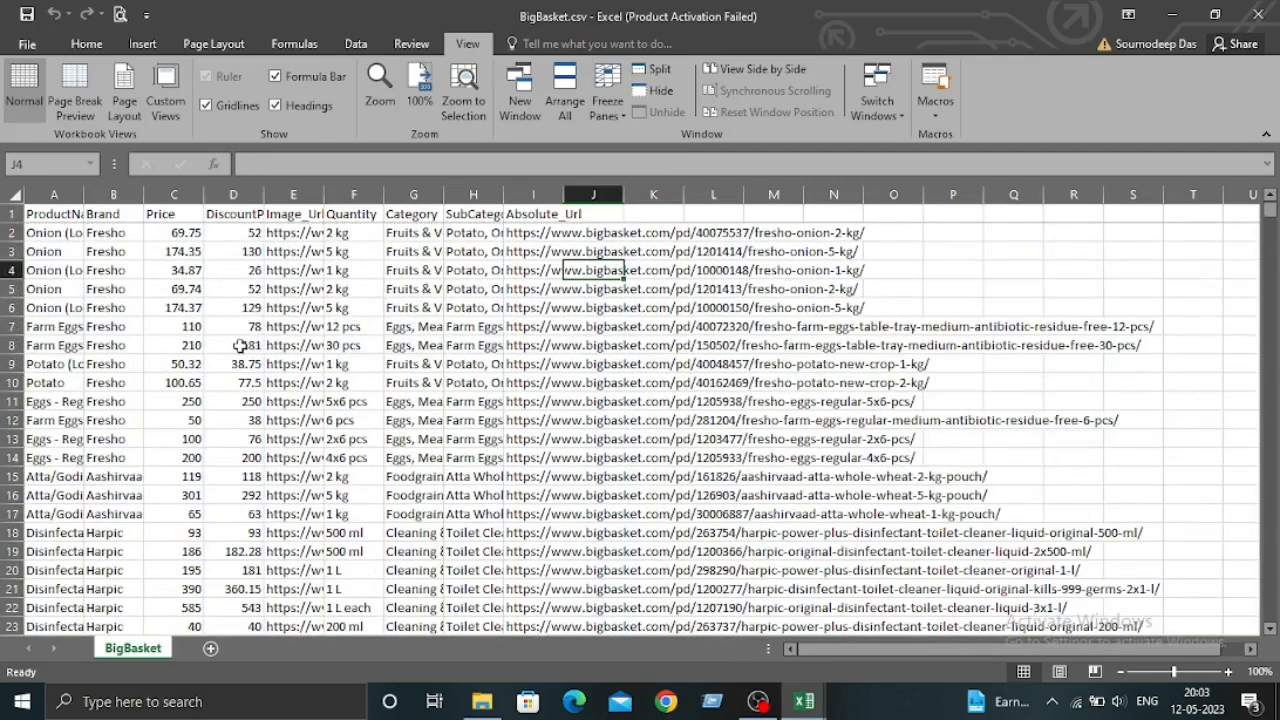
{"action": "left_click", "coordinate": [28, 47]}
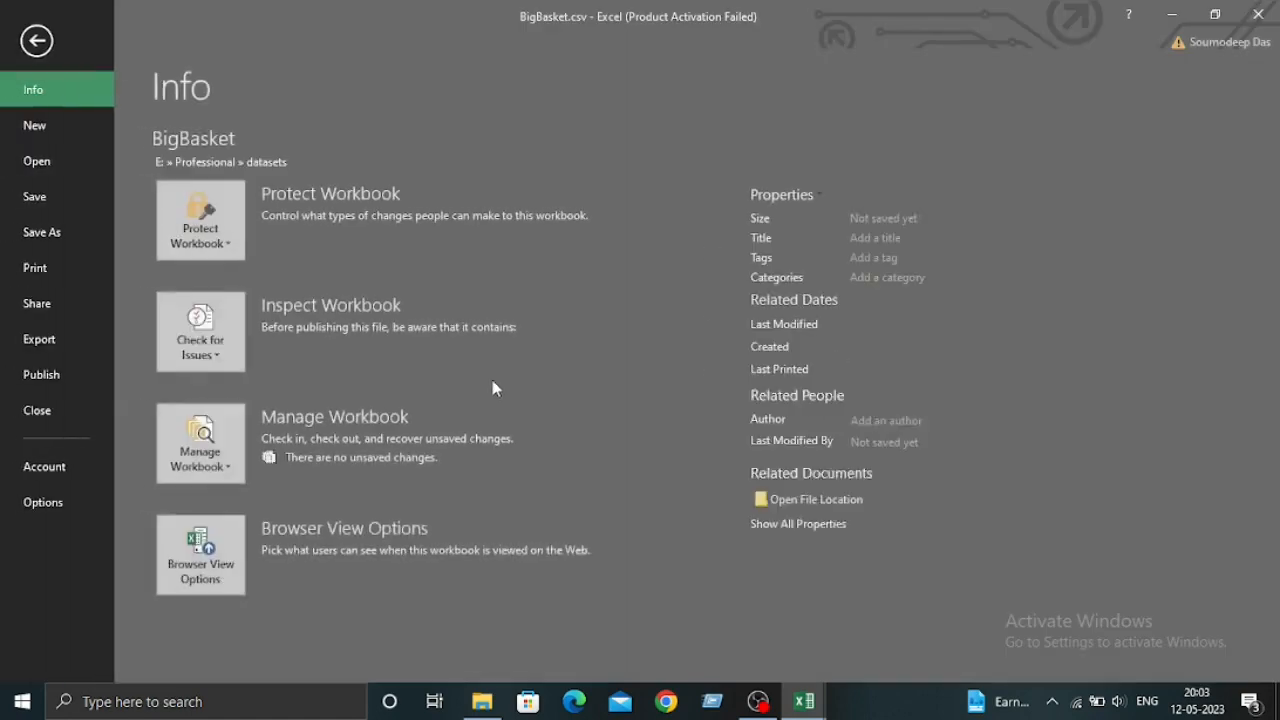
{"action": "left_click", "coordinate": [40, 42]}
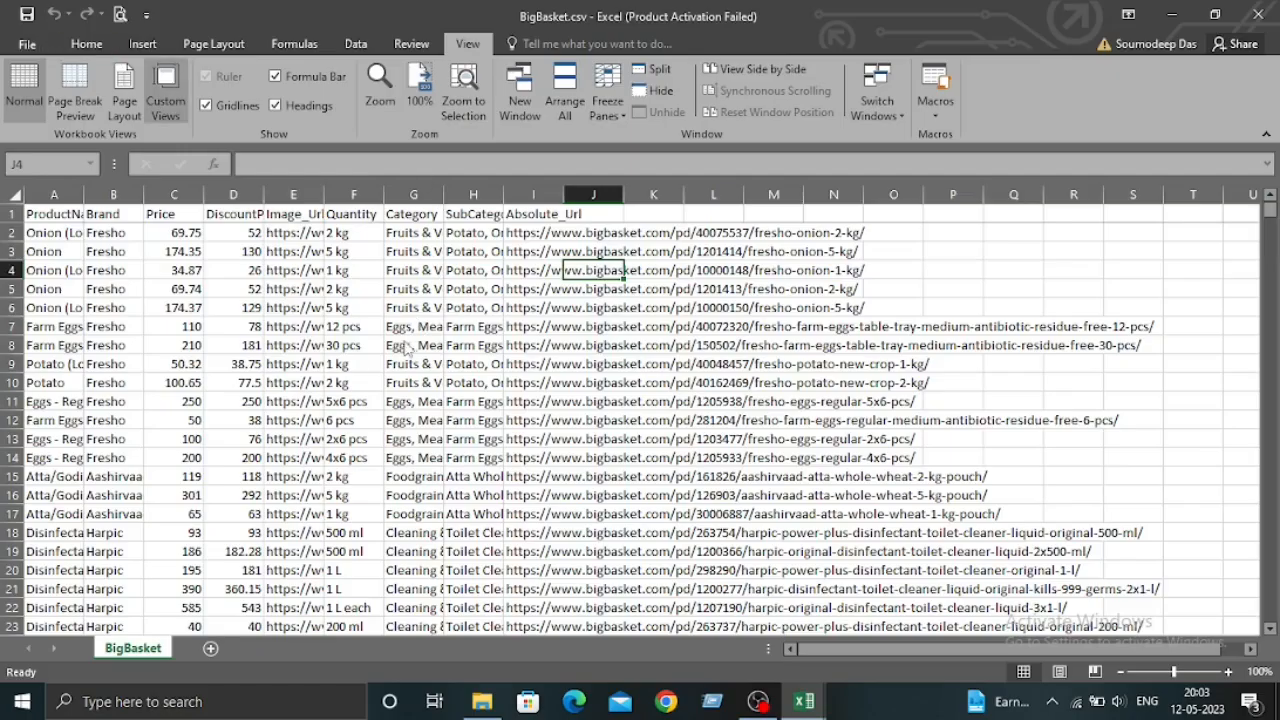
Step: Apply the ₹ Accounting number format to all values in the Price column from C2 down, and return to the first rows
{"action": "left_click", "coordinate": [87, 44]}
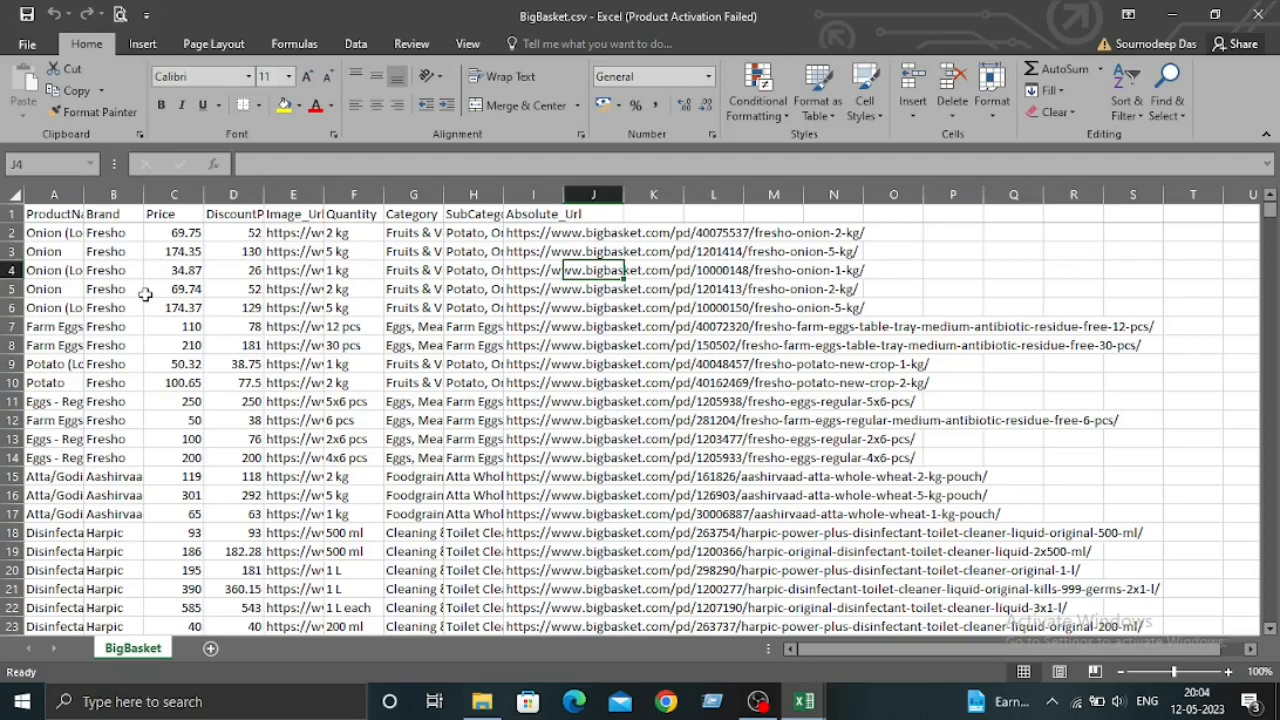
{"action": "left_click", "coordinate": [180, 232]}
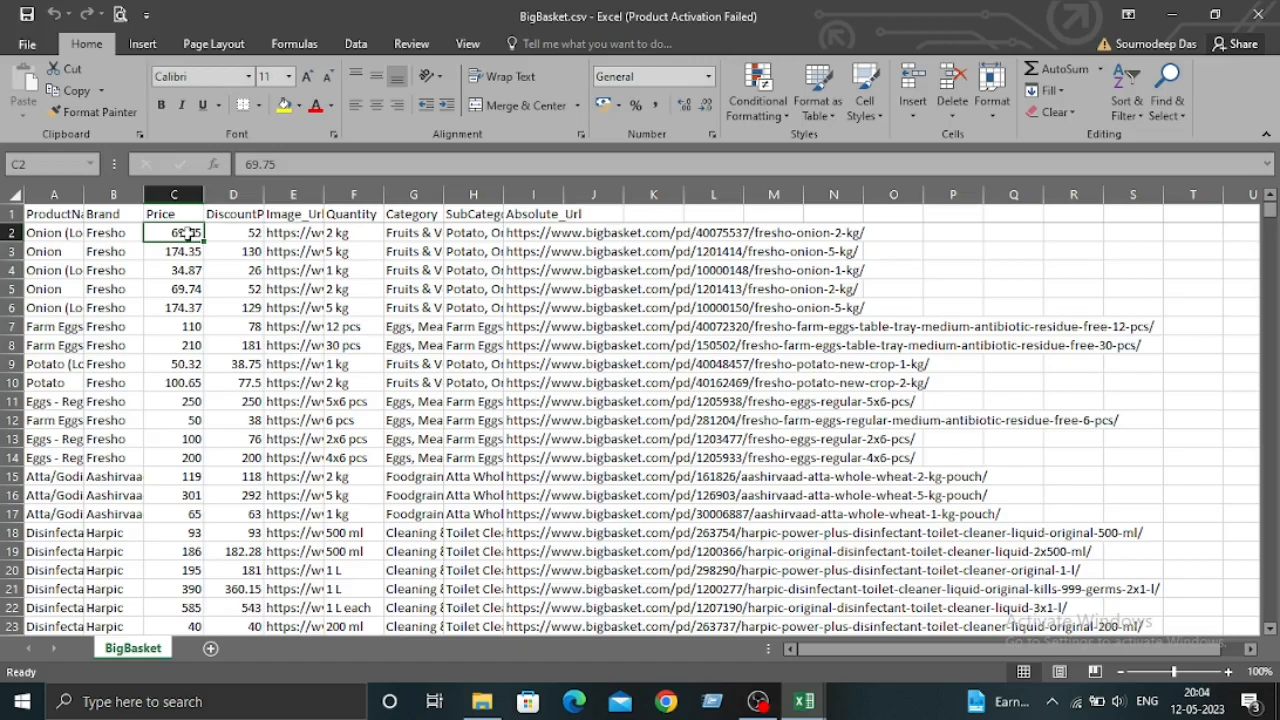
{"action": "key", "text": "ctrl+shift+Down"}
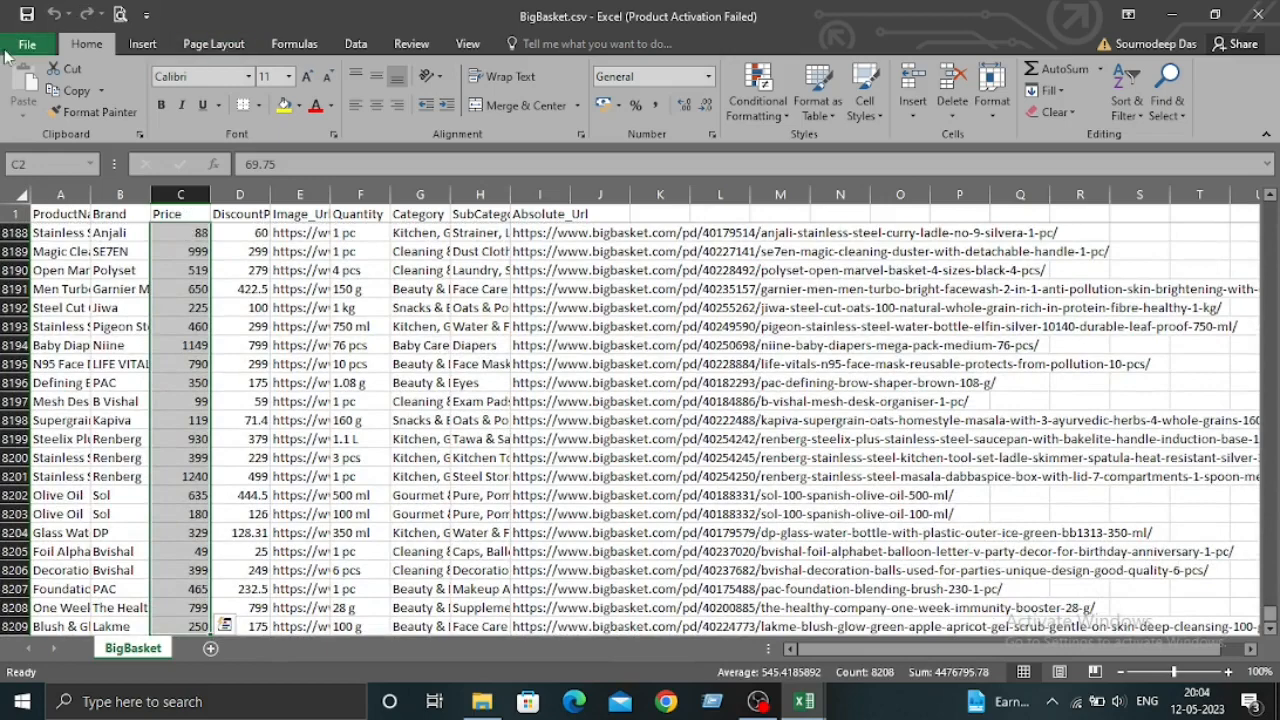
{"action": "left_click", "coordinate": [604, 106]}
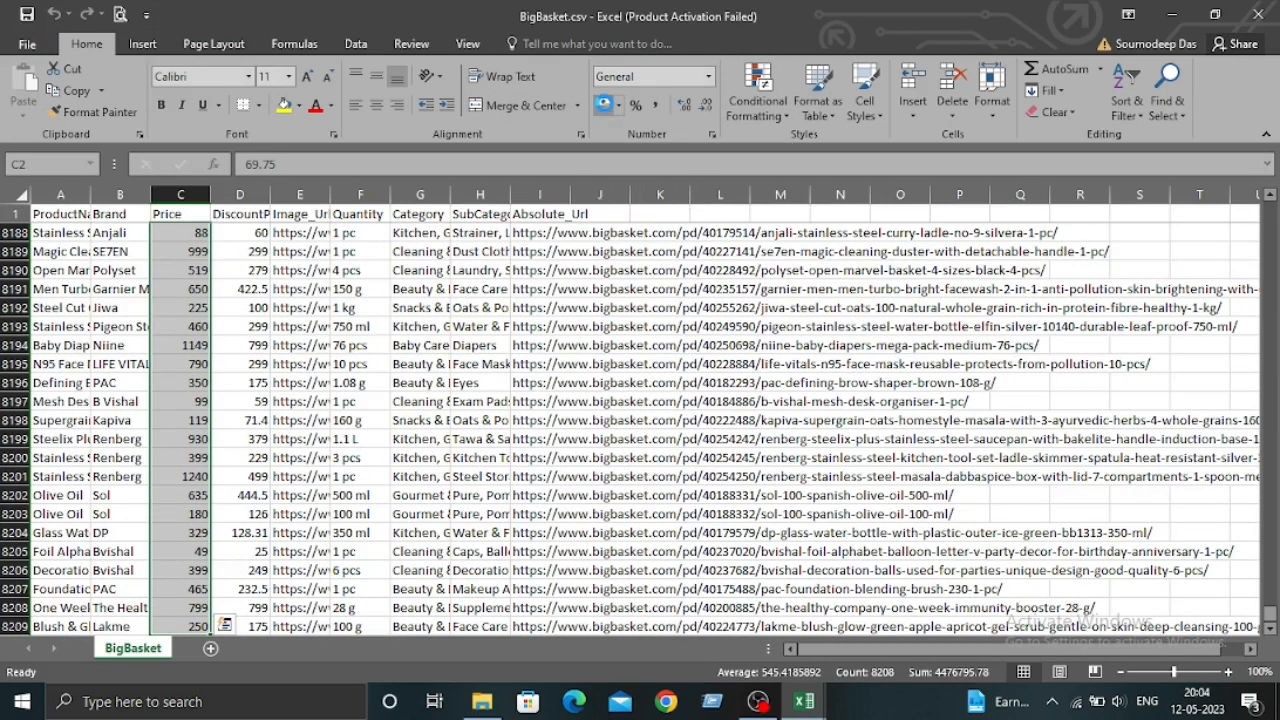
{"action": "scroll", "coordinate": [200, 400], "scroll_direction": "up", "scroll_amount": 6}
{"action": "scroll", "coordinate": [200, 400], "scroll_direction": "up", "scroll_amount": 12}
{"action": "left_click", "coordinate": [203, 400]}
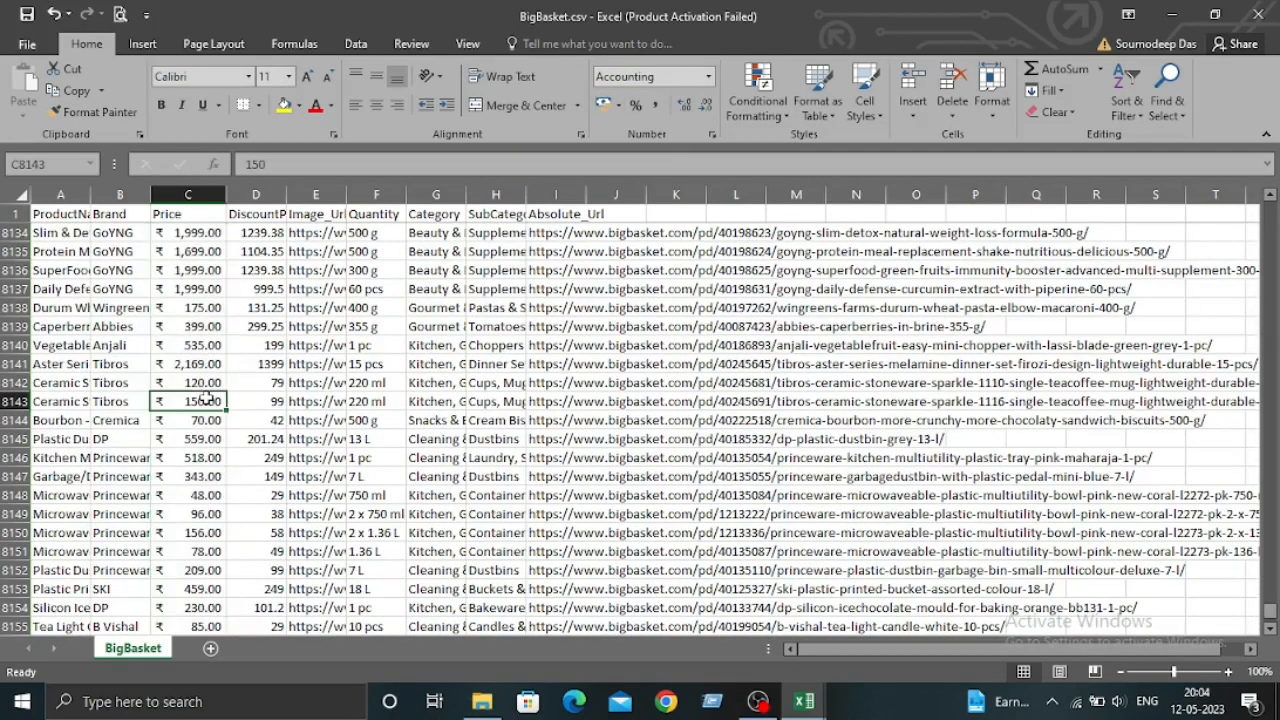
{"action": "key", "text": "ctrl+Up"}
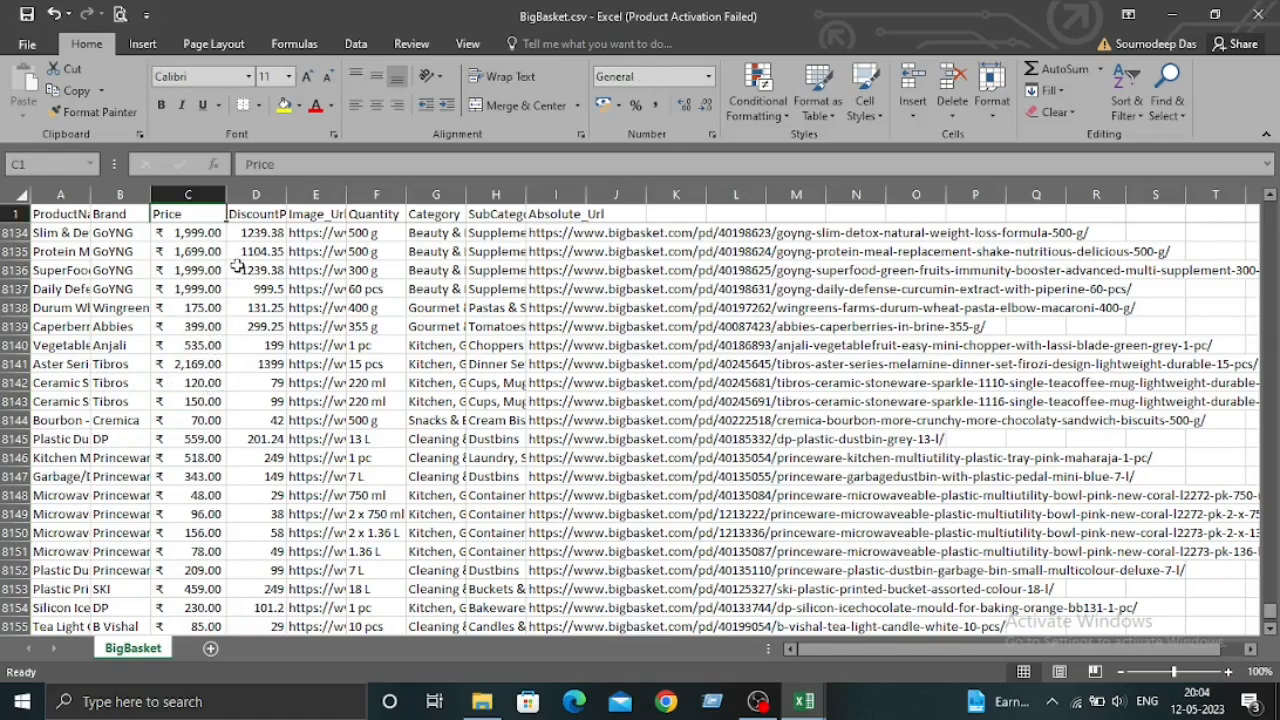
{"action": "scroll", "coordinate": [232, 266], "scroll_direction": "up", "scroll_amount": 19}
{"action": "scroll", "coordinate": [232, 266], "scroll_direction": "up", "scroll_amount": 5}
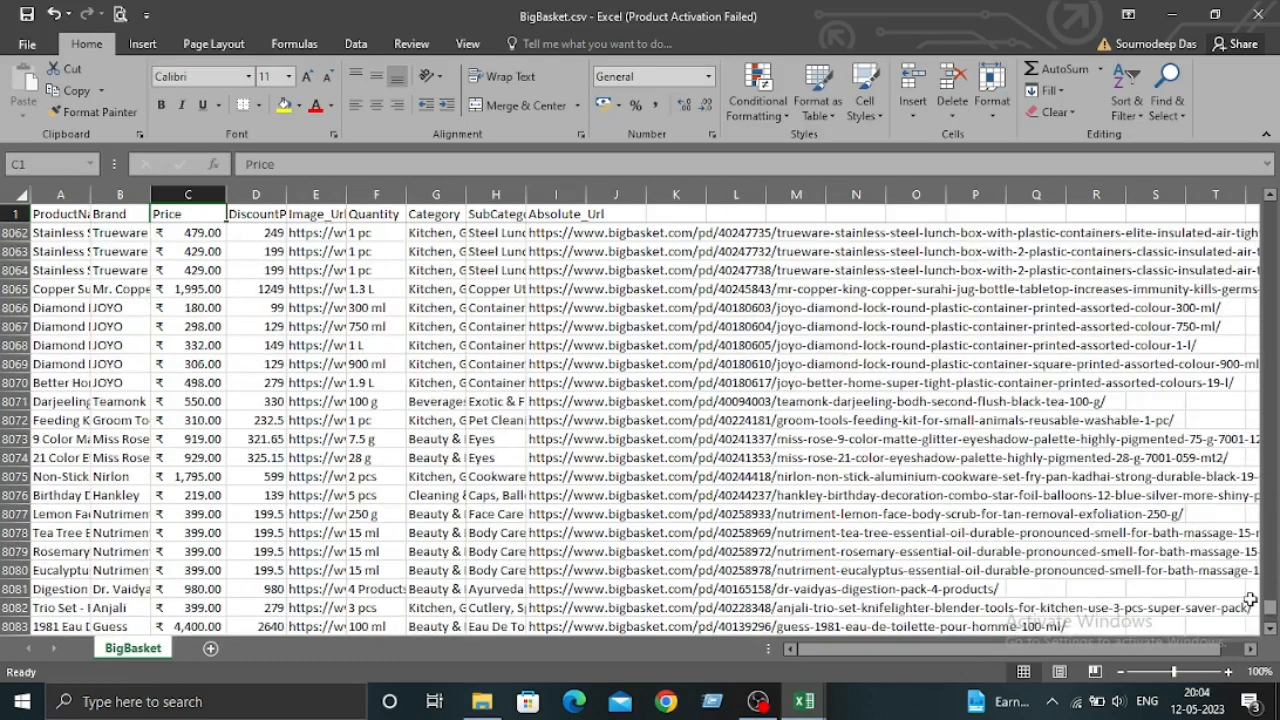
{"action": "left_click_drag", "start_coordinate": [1270, 607], "coordinate": [1262, 218]}
{"action": "scroll", "coordinate": [337, 420], "scroll_direction": "up", "scroll_amount": 20}
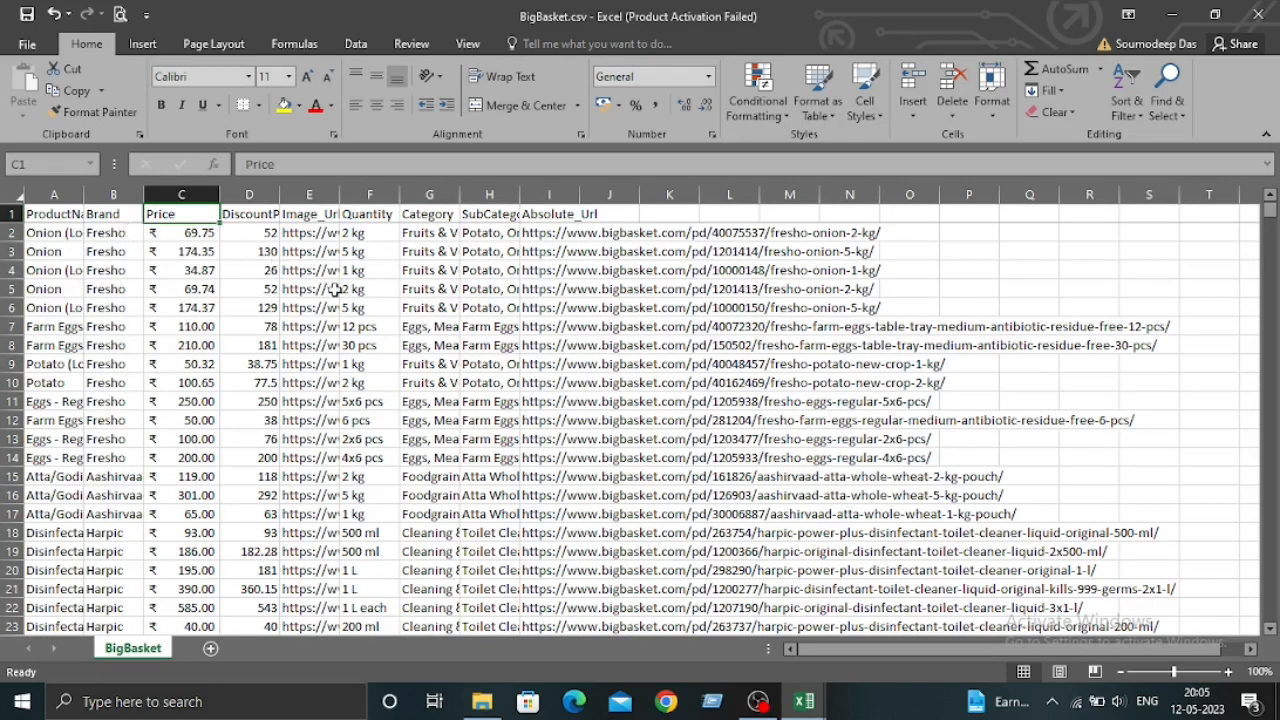
Step: Add filters to the header row, from ProductName through Absolute_Url
{"action": "left_click", "coordinate": [246, 270]}
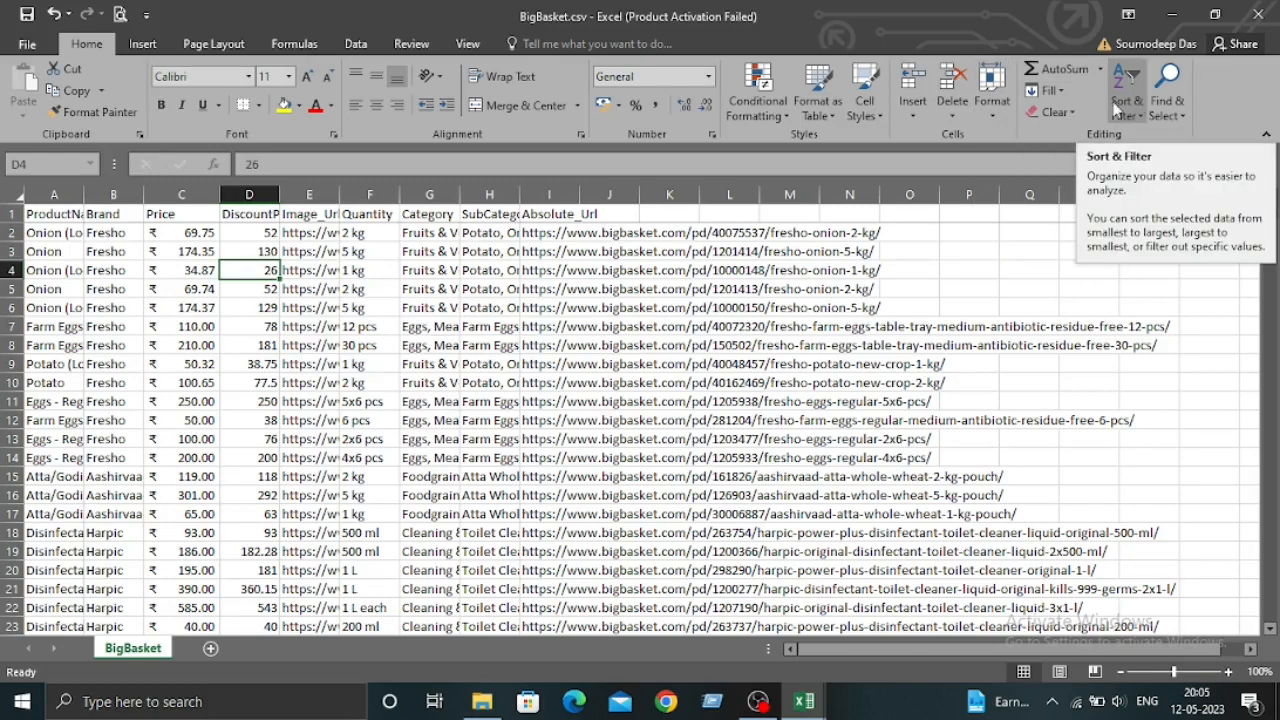
{"action": "left_click", "coordinate": [54, 212]}
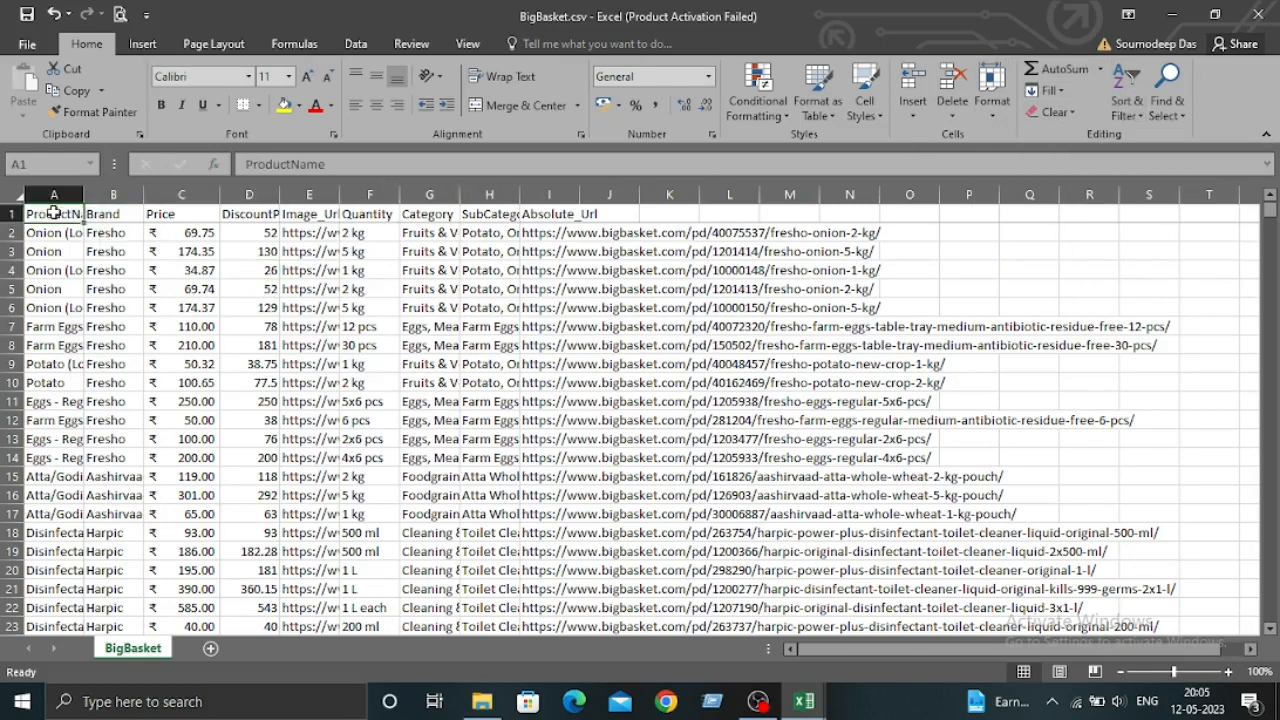
{"action": "left_click_drag", "start_coordinate": [60, 214], "coordinate": [585, 216]}
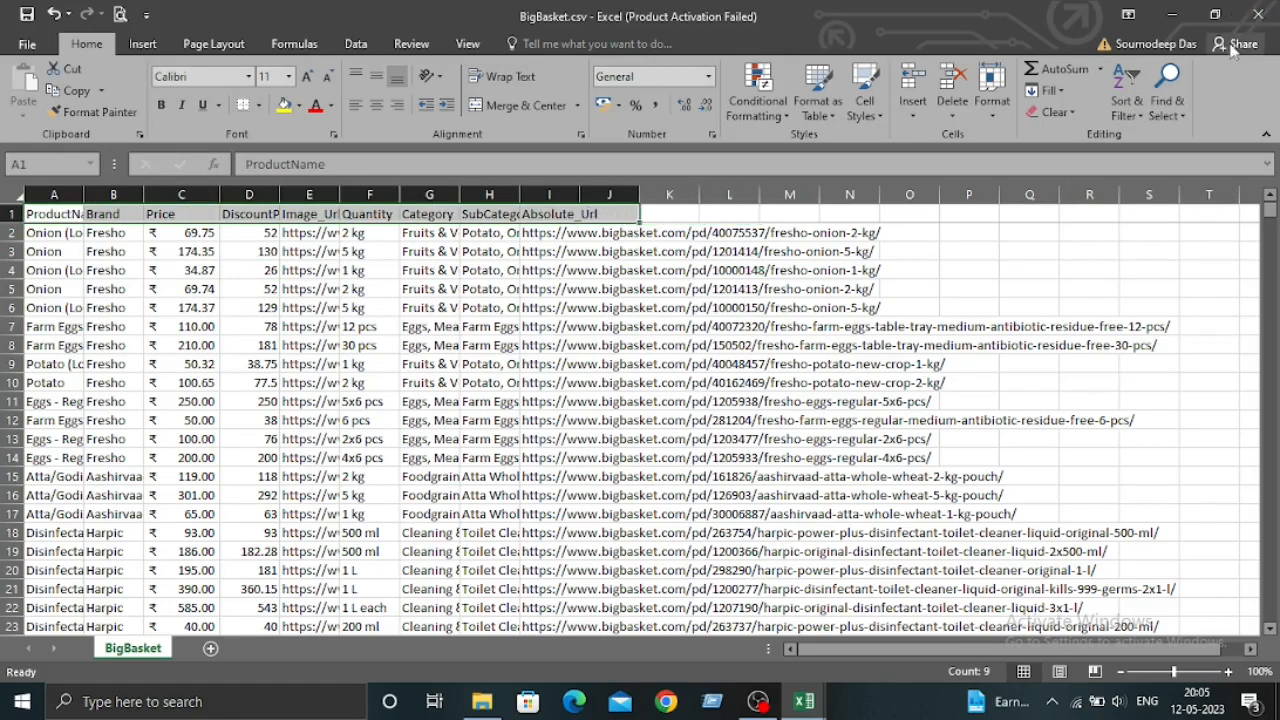
{"action": "left_click", "coordinate": [1136, 81]}
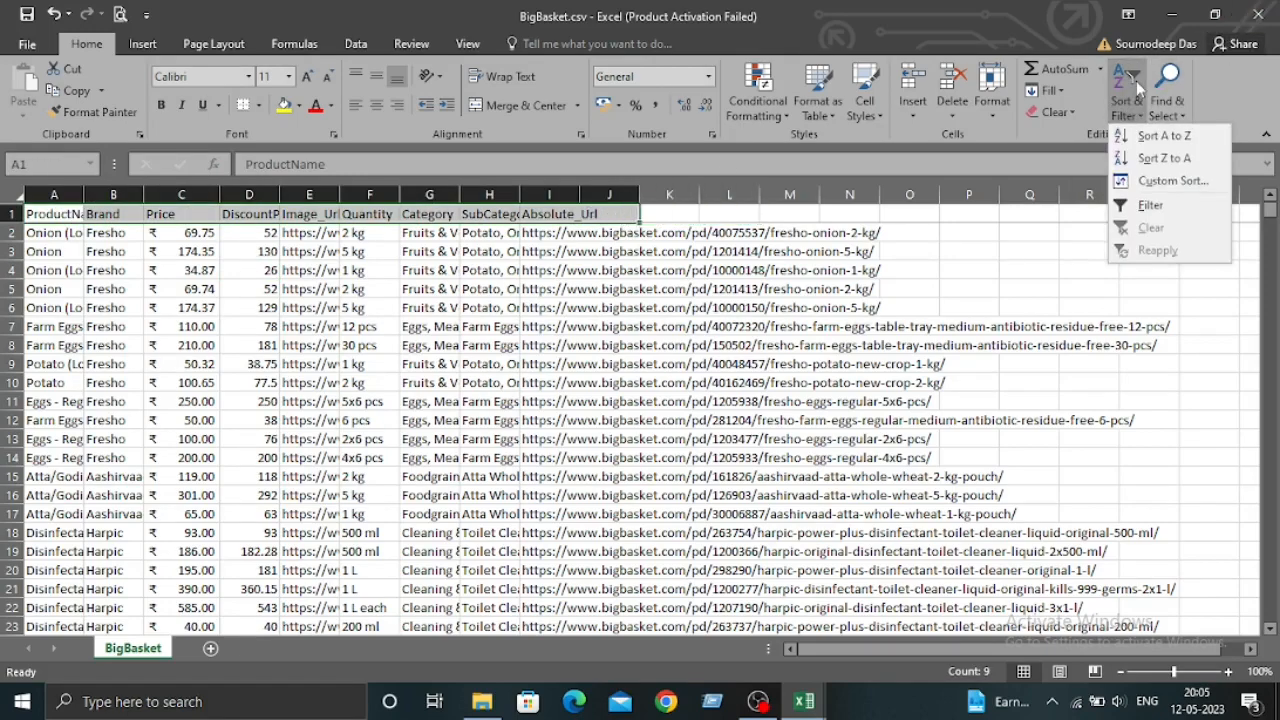
{"action": "left_click", "coordinate": [1155, 211]}
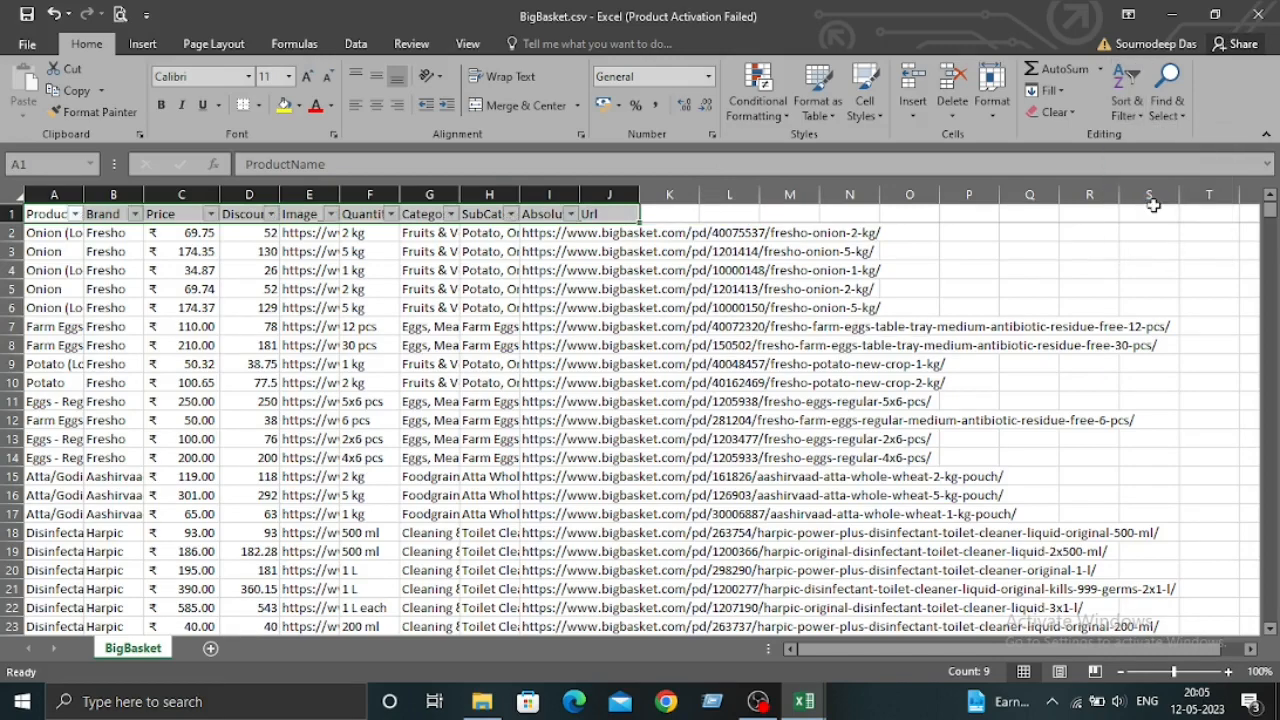
{"action": "left_click", "coordinate": [176, 268]}
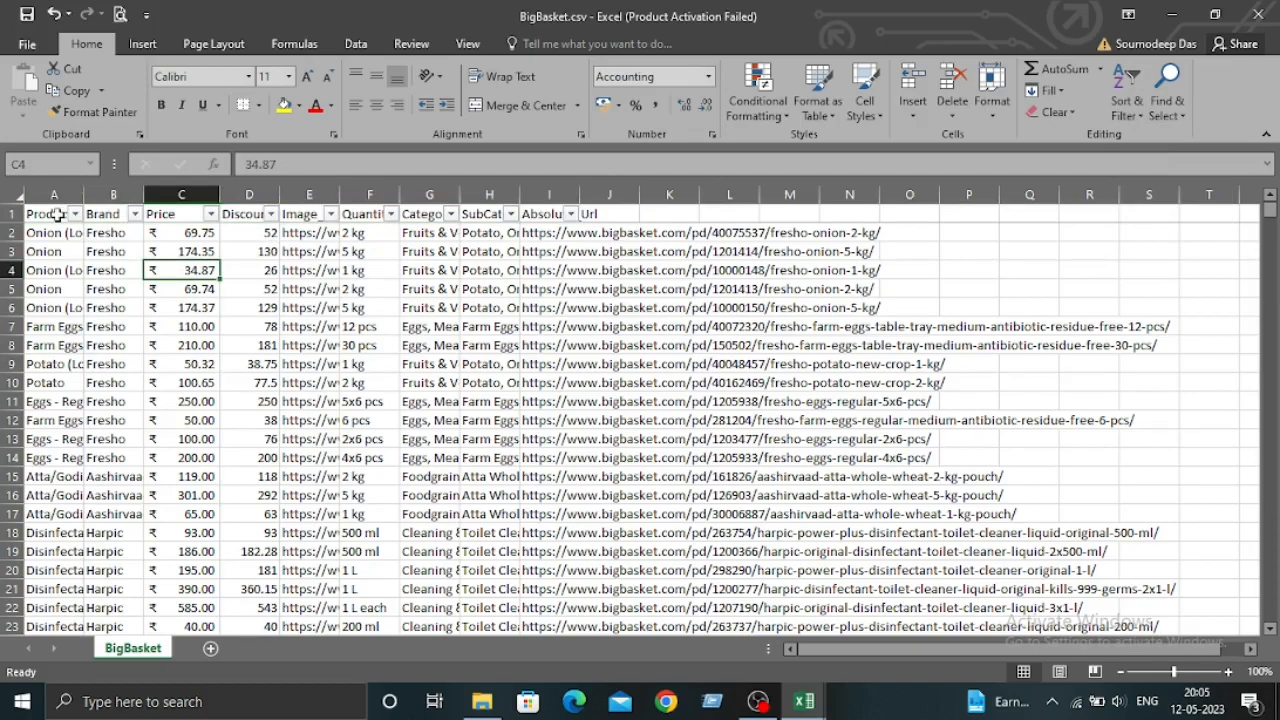
Step: Widen the ProductName column to about double its width and auto-fit the DiscountPrice and Image_Url columns to their contents
{"action": "scroll", "coordinate": [100, 264], "scroll_direction": "down", "scroll_amount": 1}
{"action": "scroll", "coordinate": [100, 255], "scroll_direction": "up", "scroll_amount": 1}
{"action": "left_click_drag", "start_coordinate": [84, 193], "coordinate": [145, 193]}
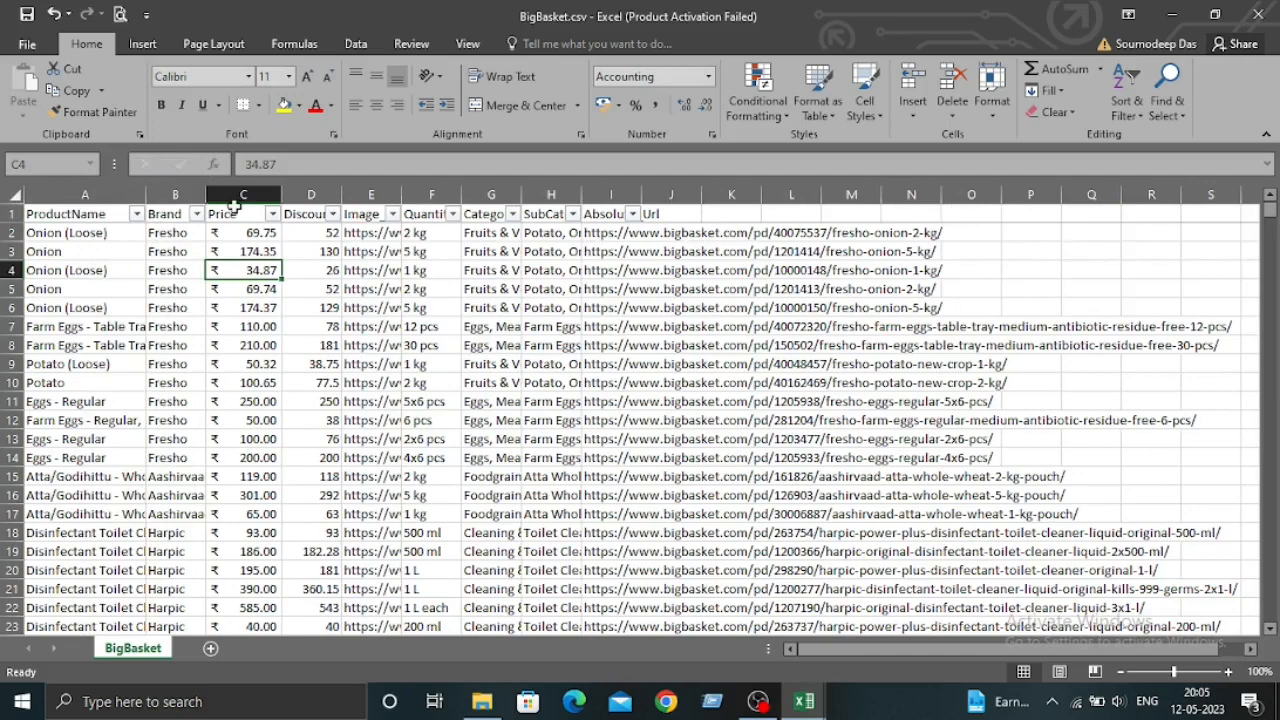
{"action": "double_click", "coordinate": [342, 195]}
{"action": "left_click_drag", "start_coordinate": [444, 193], "coordinate": [445, 193]}
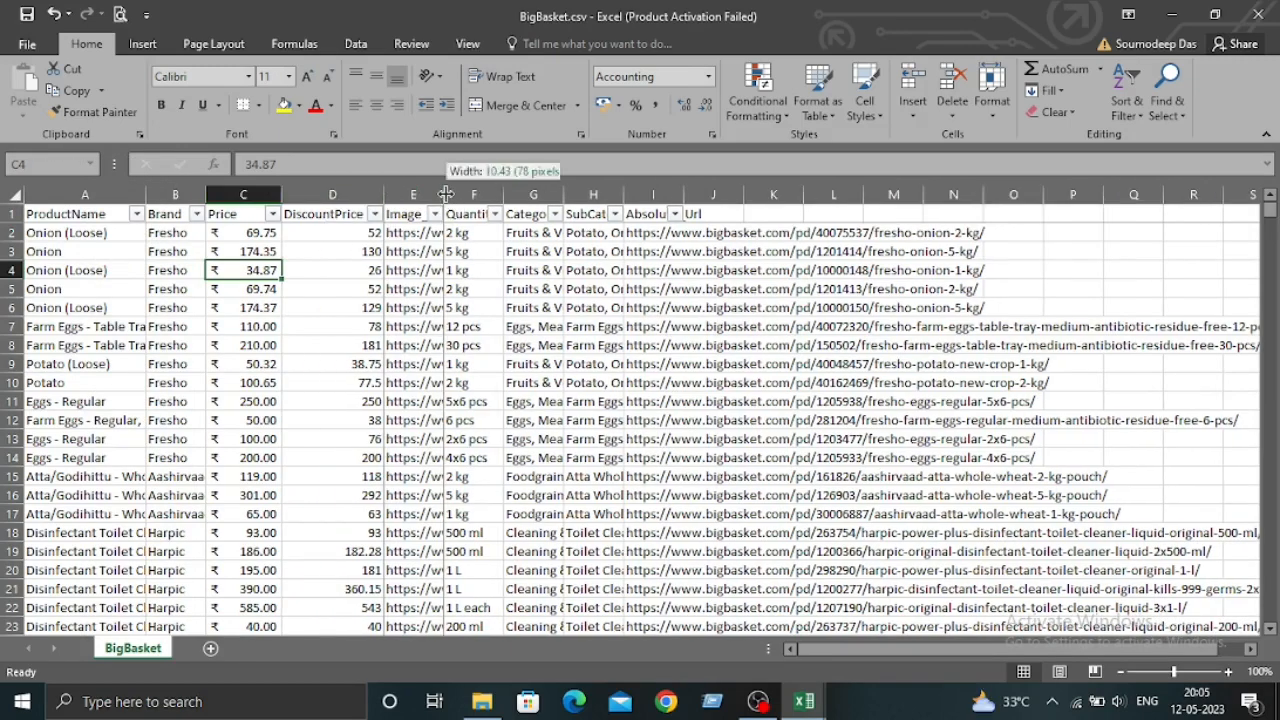
{"action": "double_click", "coordinate": [445, 193]}
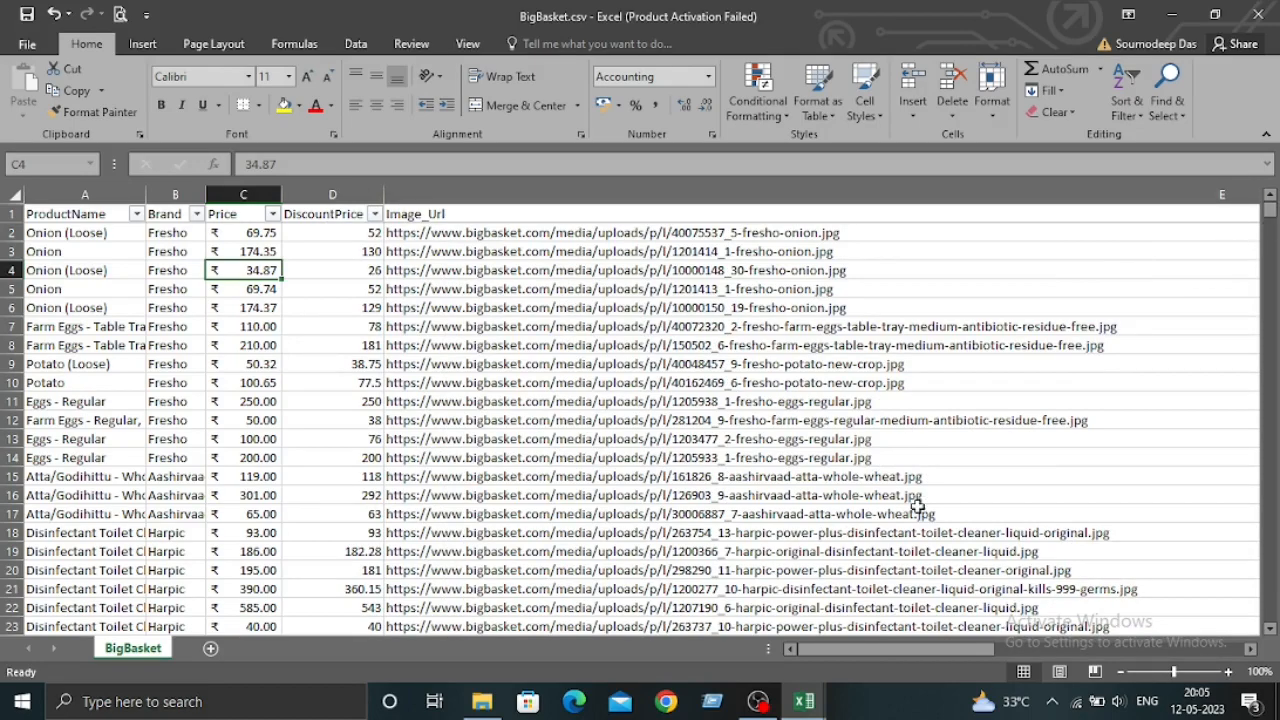
{"action": "left_click_drag", "start_coordinate": [923, 649], "coordinate": [1115, 660]}
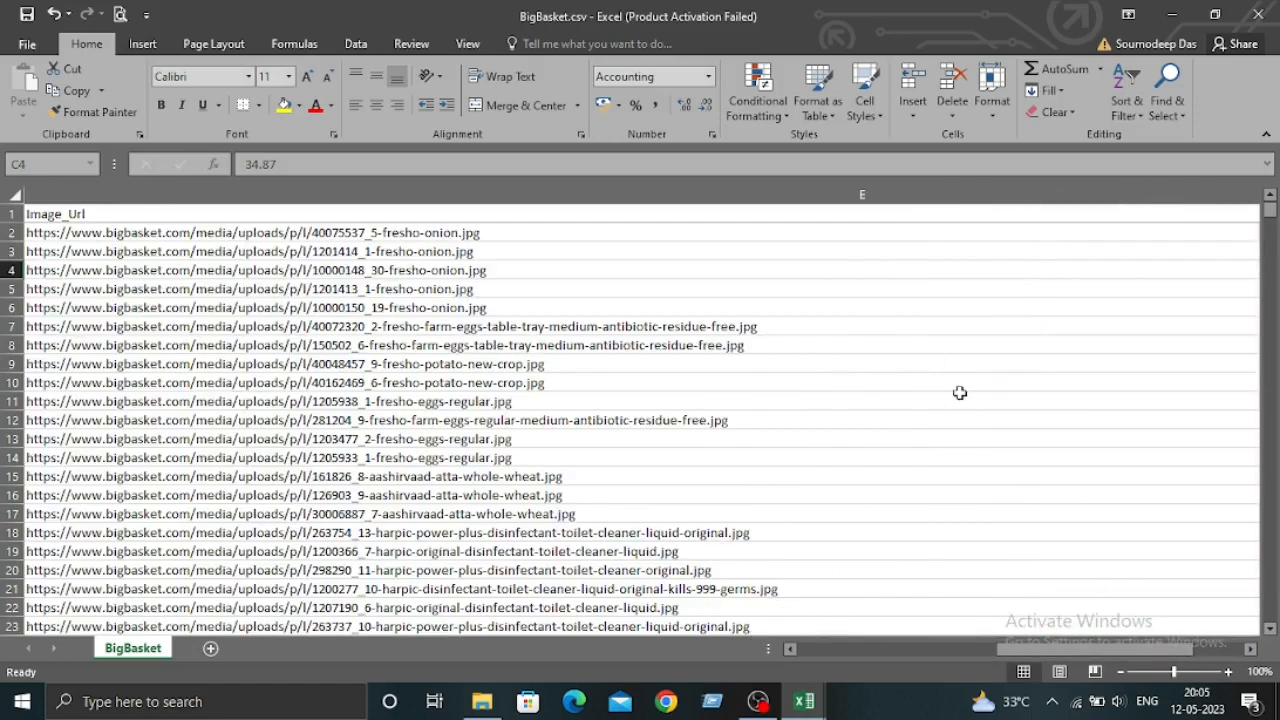
{"action": "left_click", "coordinate": [1063, 215]}
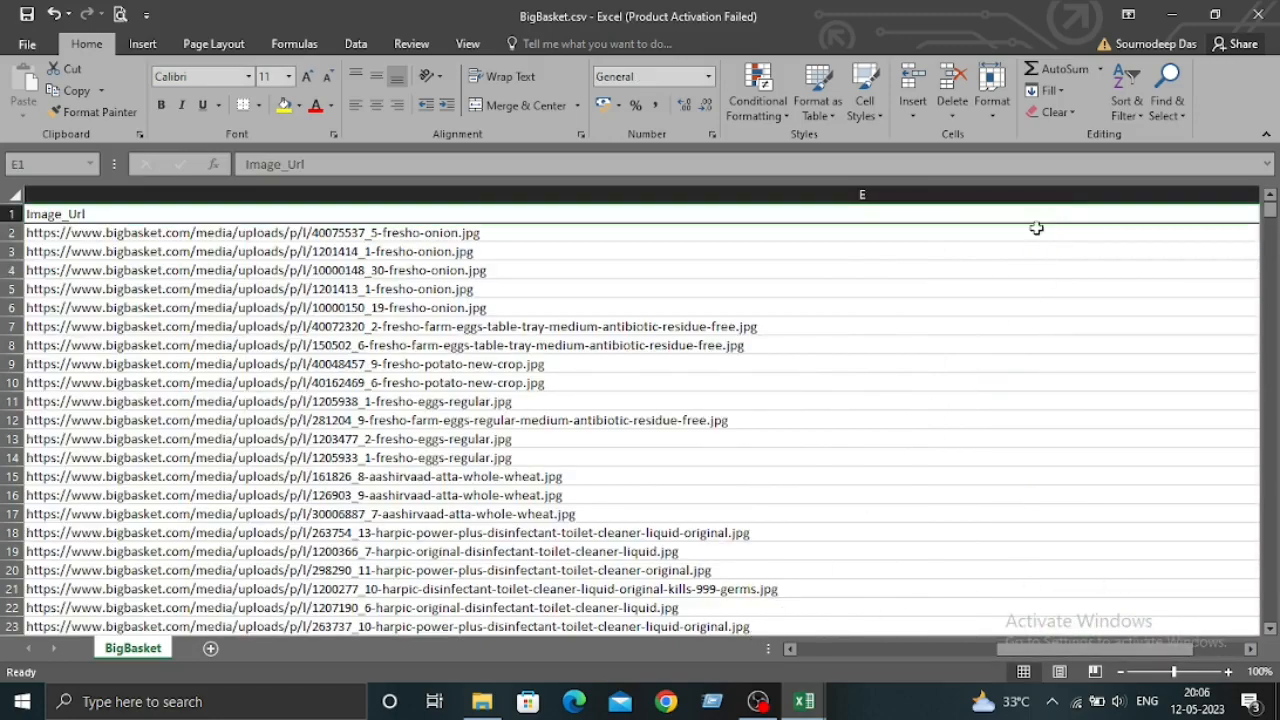
{"action": "mouse_move", "coordinate": [997, 652]}
{"action": "left_mouse_down"}
{"action": "mouse_move", "coordinate": [1012, 652]}
{"action": "mouse_move", "coordinate": [985, 652]}
{"action": "mouse_move", "coordinate": [1092, 660]}
{"action": "left_mouse_up"}
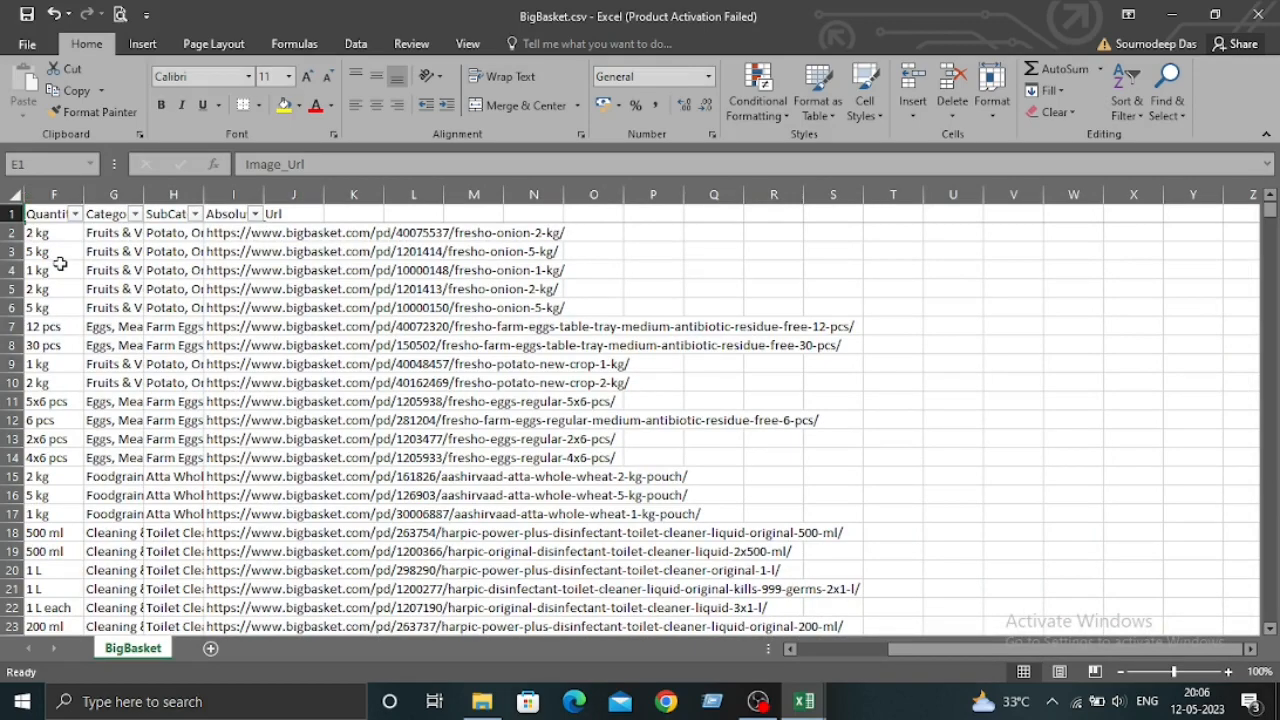
{"action": "left_click", "coordinate": [50, 308]}
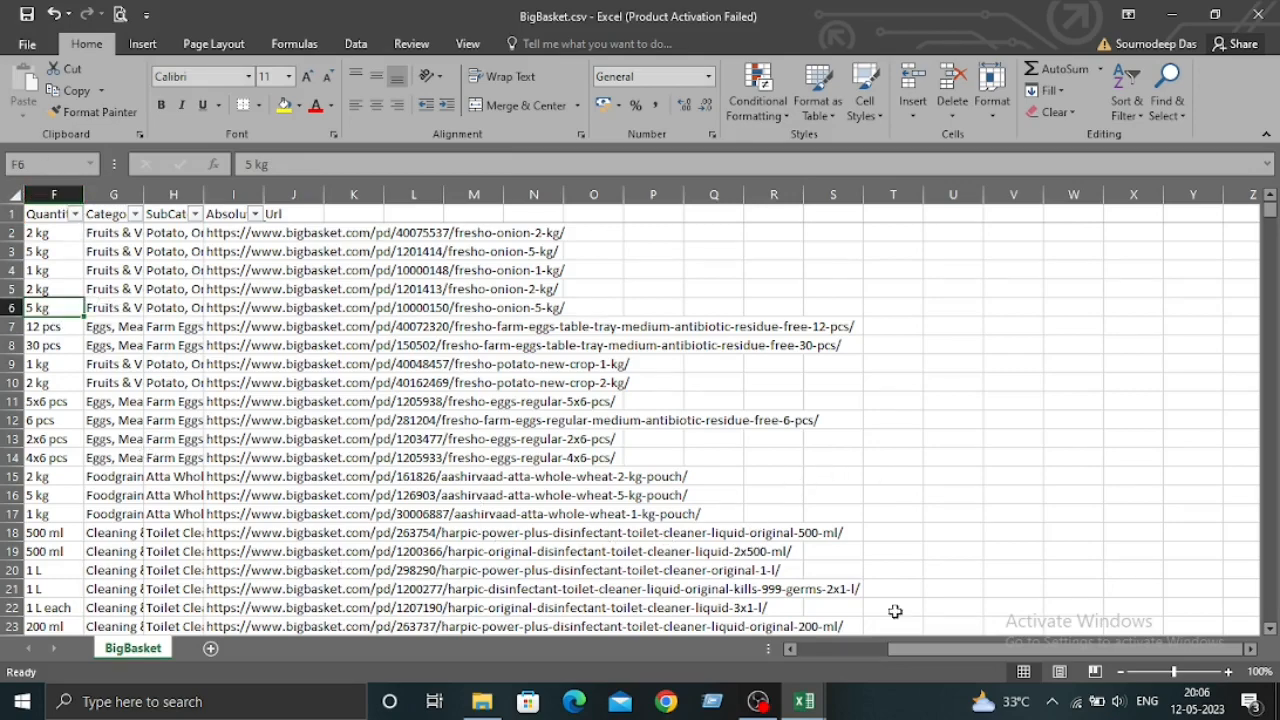
{"action": "left_click_drag", "start_coordinate": [916, 652], "coordinate": [807, 649]}
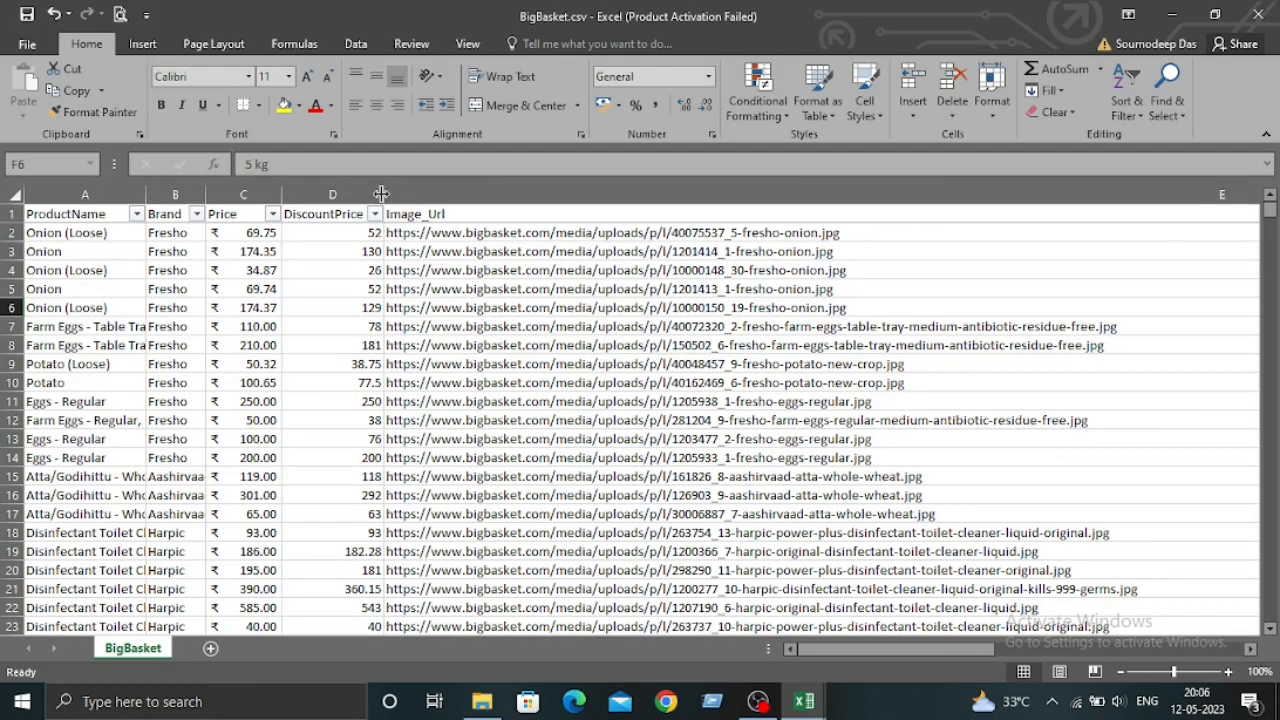
{"action": "left_click_drag", "start_coordinate": [381, 193], "coordinate": [1043, 189]}
{"action": "left_click", "coordinate": [337, 188]}
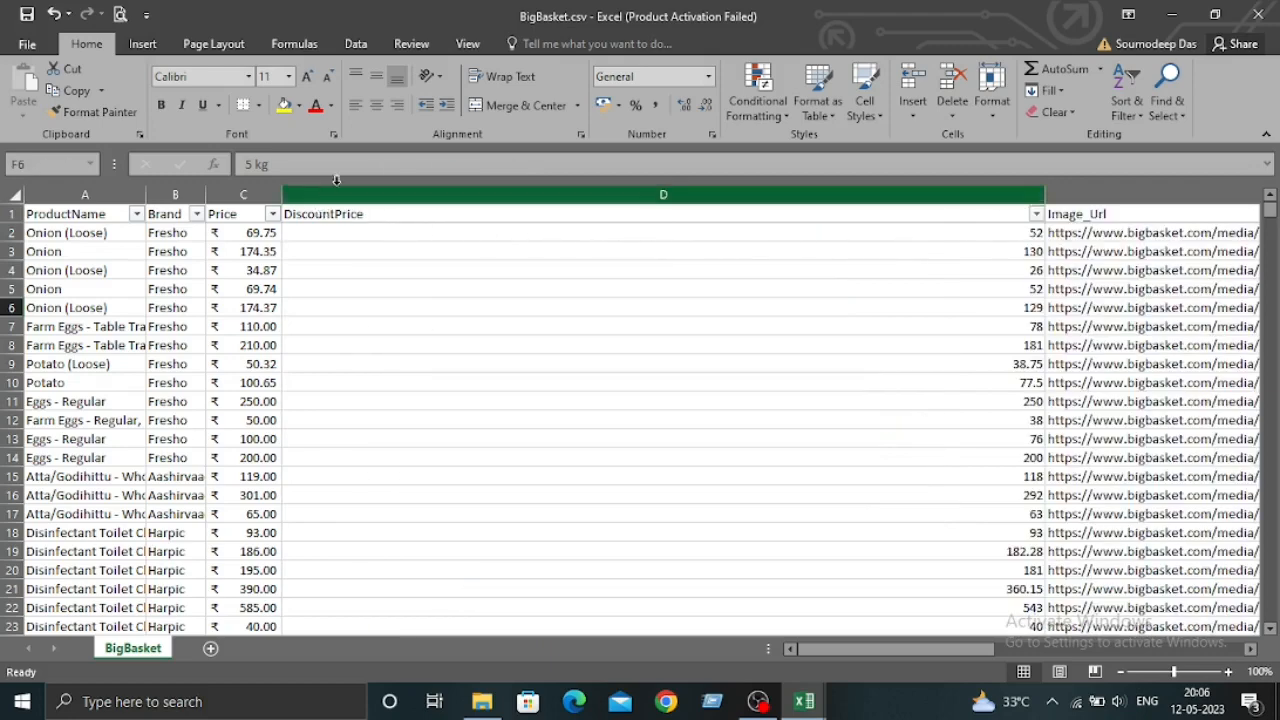
{"action": "left_click_drag", "start_coordinate": [957, 655], "coordinate": [1146, 656]}
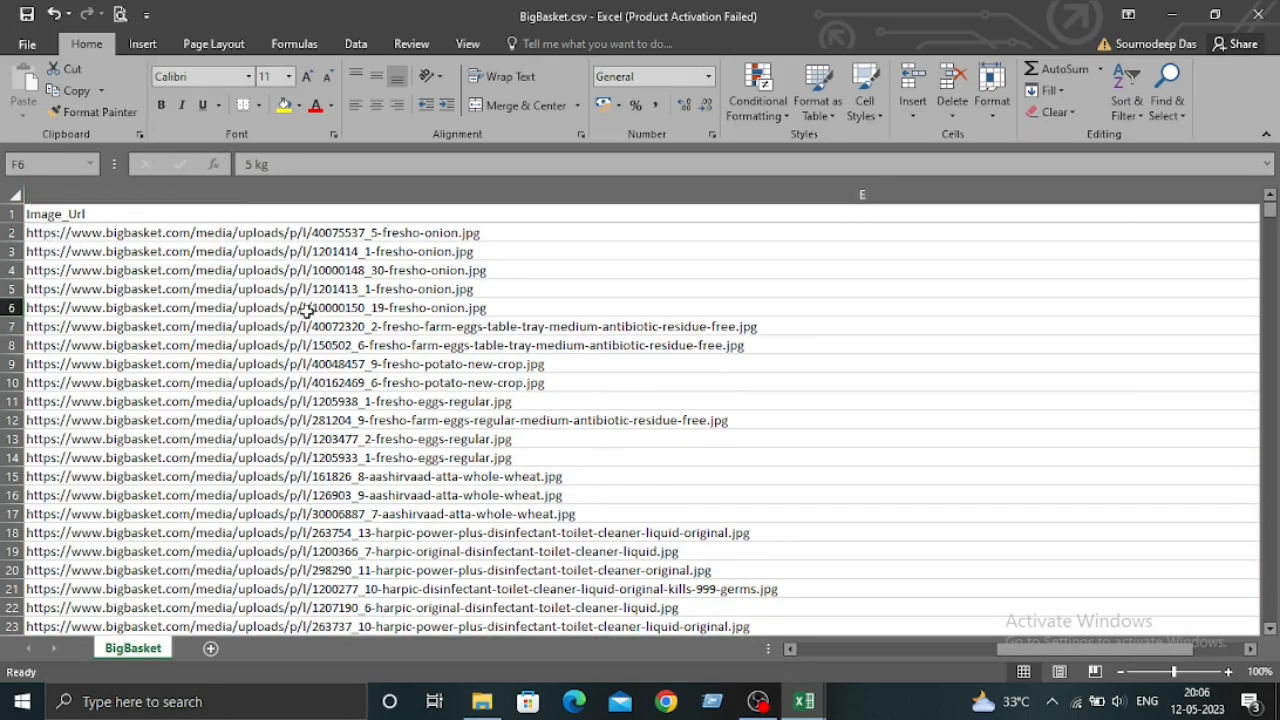
Step: Undo the last DiscountPrice and Image_Url width changes, and widen the Image_Url, Quantity, Category, SubCategory and Absolute_Url columns to show their full headers
{"action": "left_click", "coordinate": [52, 14]}
{"action": "left_click", "coordinate": [52, 14]}
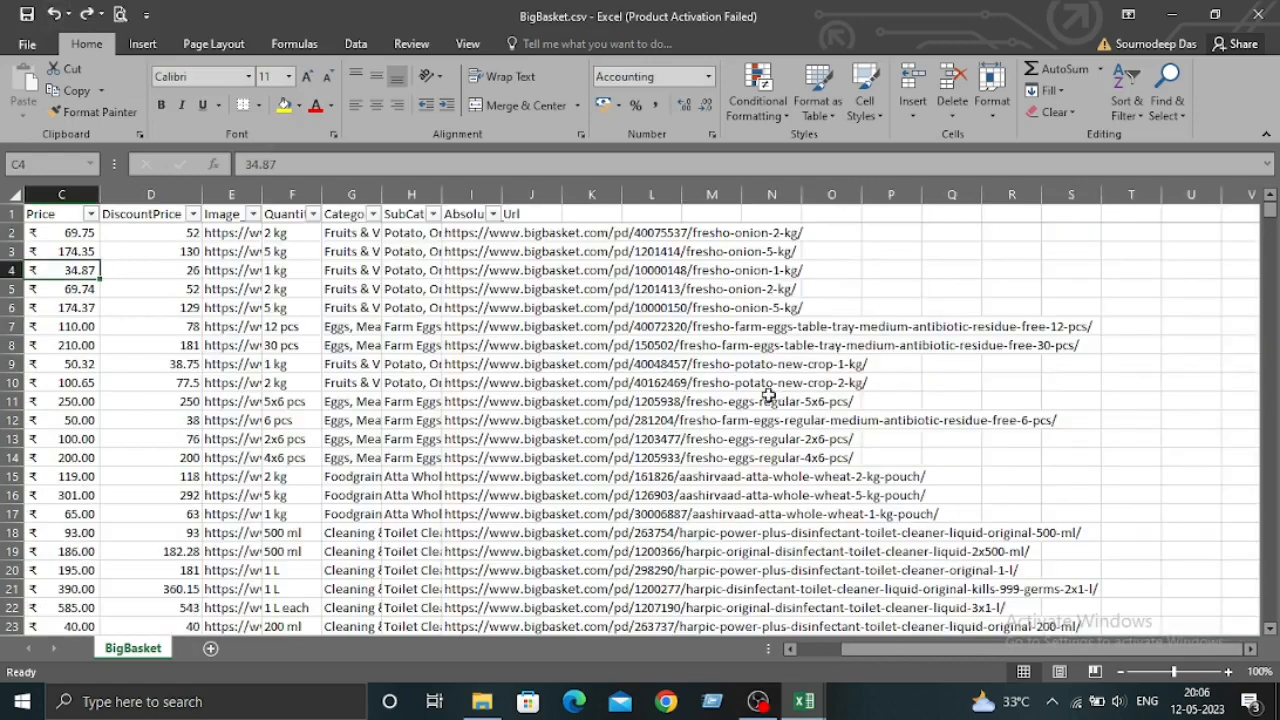
{"action": "left_click", "coordinate": [224, 213]}
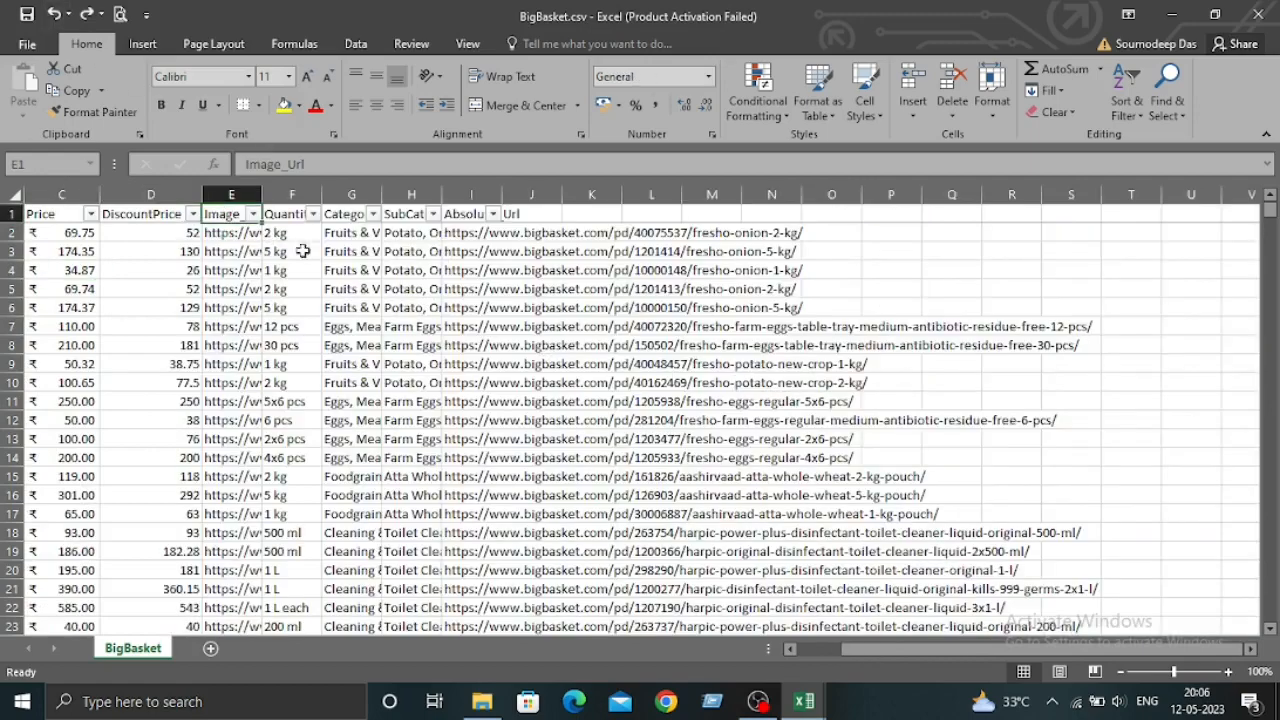
{"action": "left_click_drag", "start_coordinate": [262, 192], "coordinate": [418, 194]}
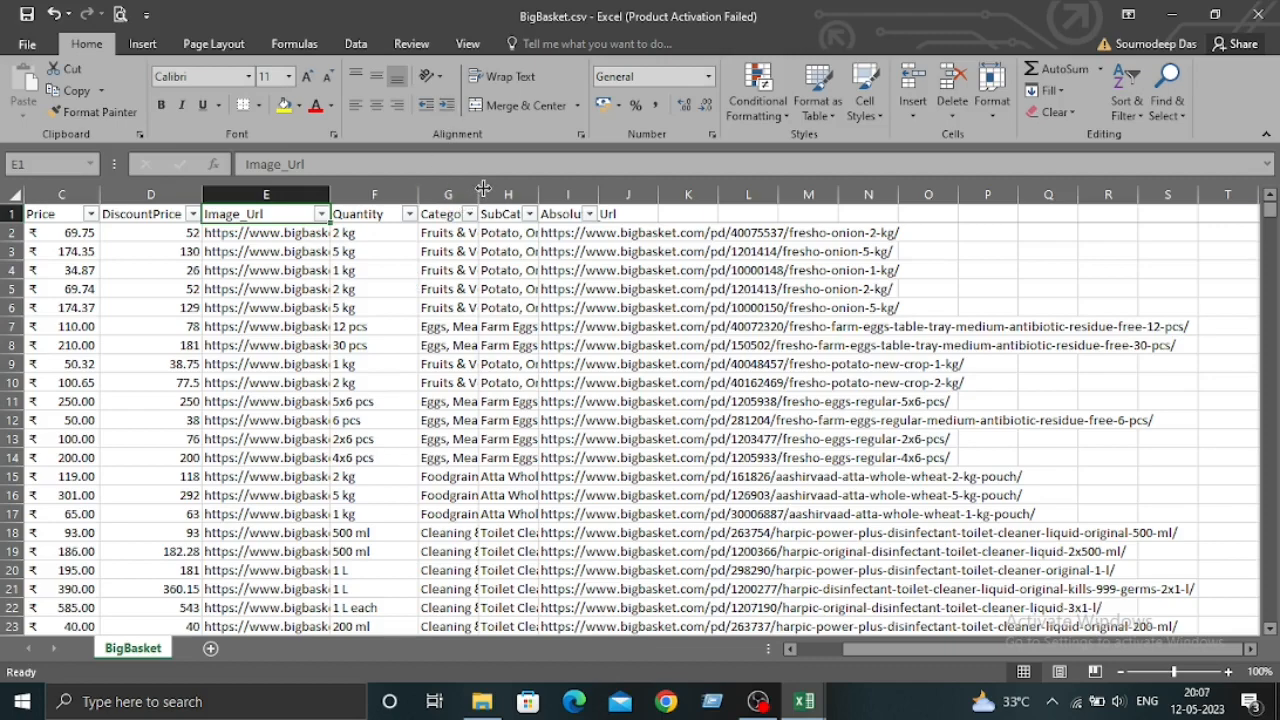
{"action": "left_click_drag", "start_coordinate": [478, 194], "coordinate": [735, 193]}
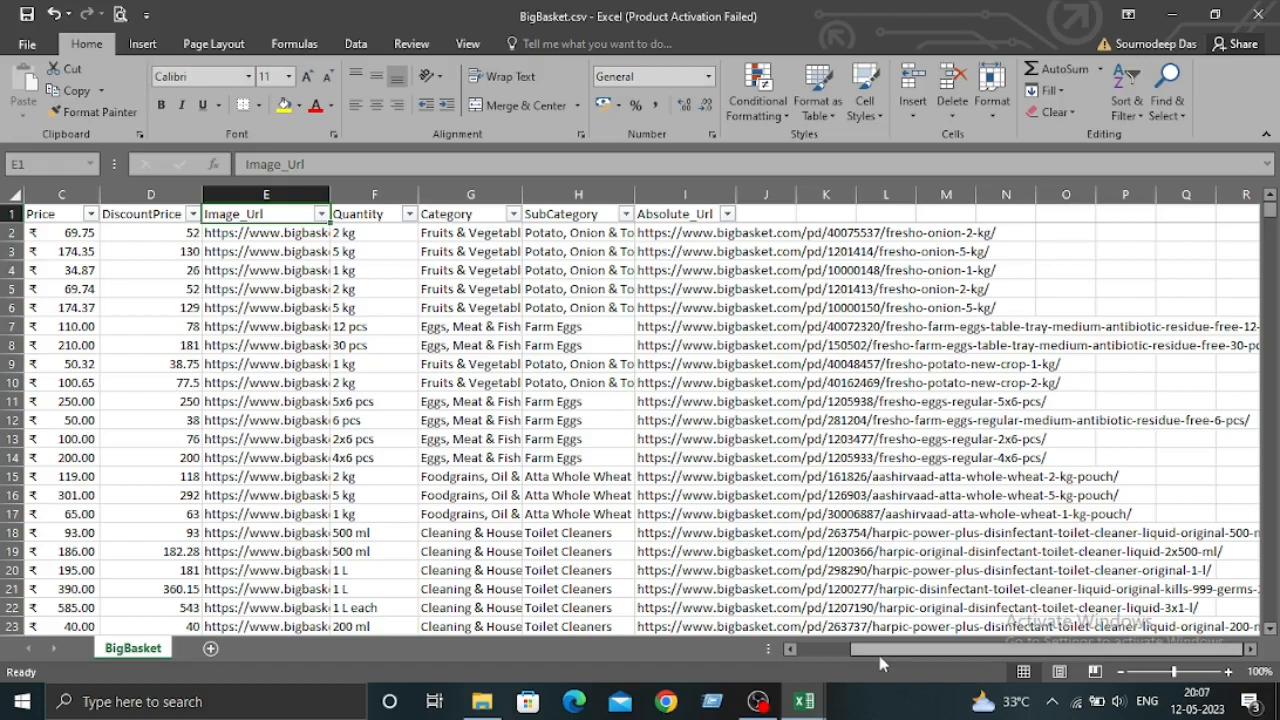
{"action": "left_click_drag", "start_coordinate": [880, 662], "coordinate": [690, 657]}
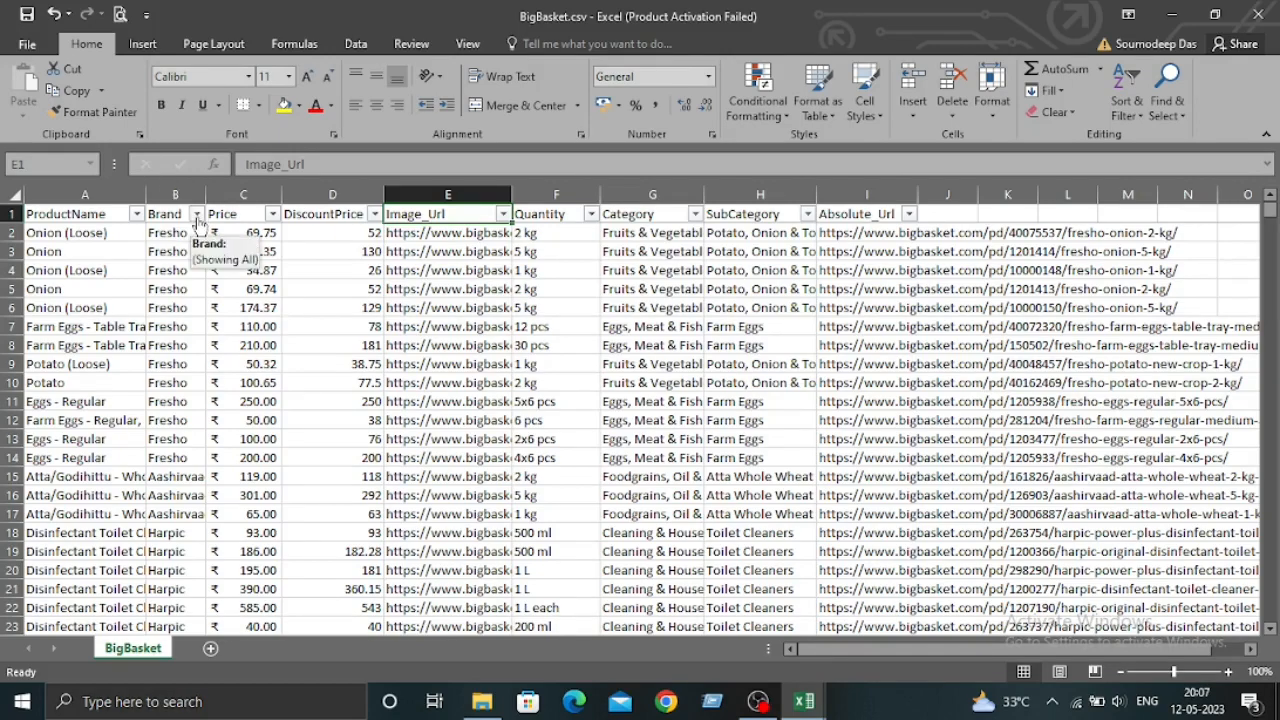
Step: Examine the brands in the product rows and in the Brand column's filter list, keeping all brands selected
{"action": "scroll", "coordinate": [185, 250], "scroll_direction": "down", "scroll_amount": 10}
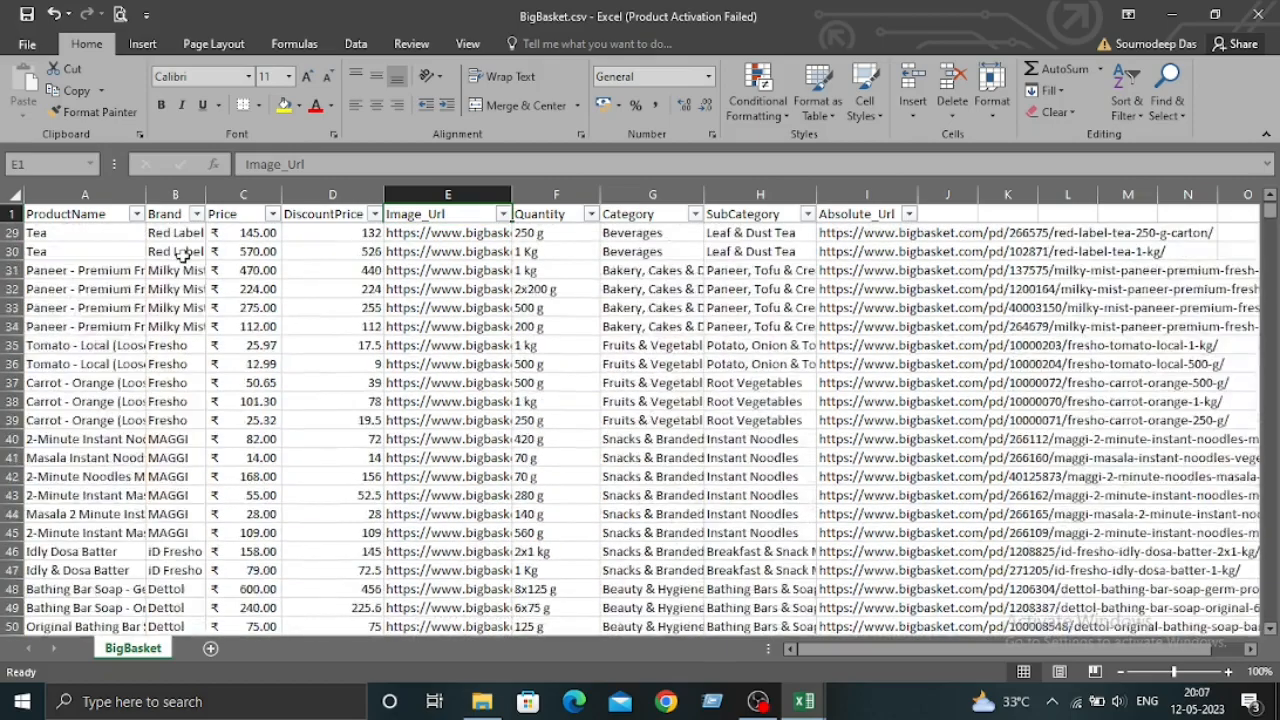
{"action": "scroll", "coordinate": [180, 255], "scroll_direction": "down", "scroll_amount": 3}
{"action": "scroll", "coordinate": [182, 255], "scroll_direction": "up", "scroll_amount": 10}
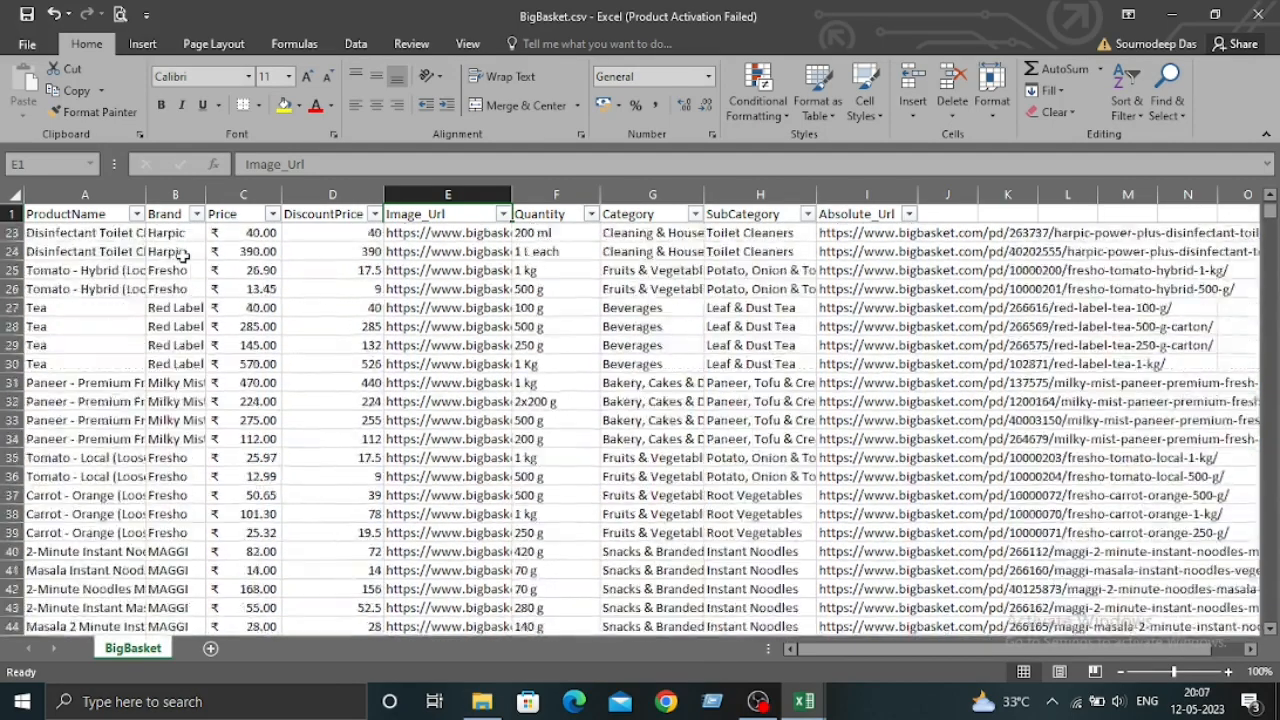
{"action": "scroll", "coordinate": [182, 255], "scroll_direction": "up", "scroll_amount": 3}
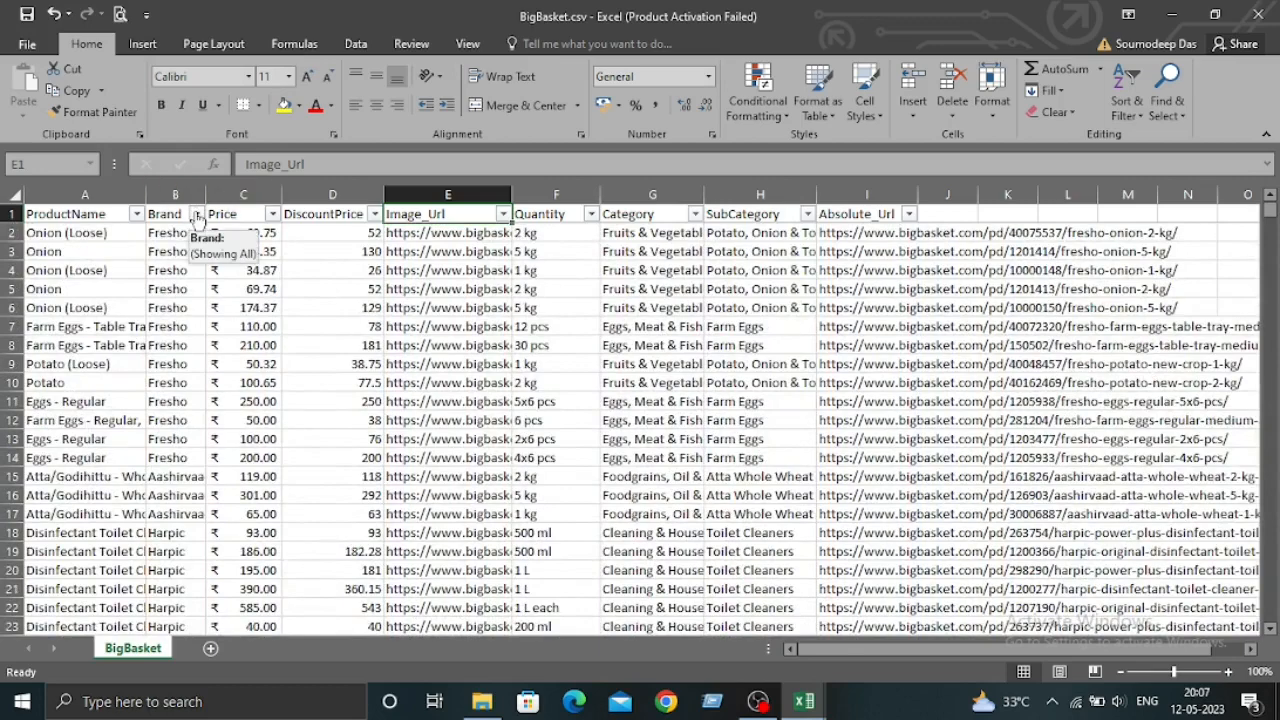
{"action": "left_click", "coordinate": [197, 216]}
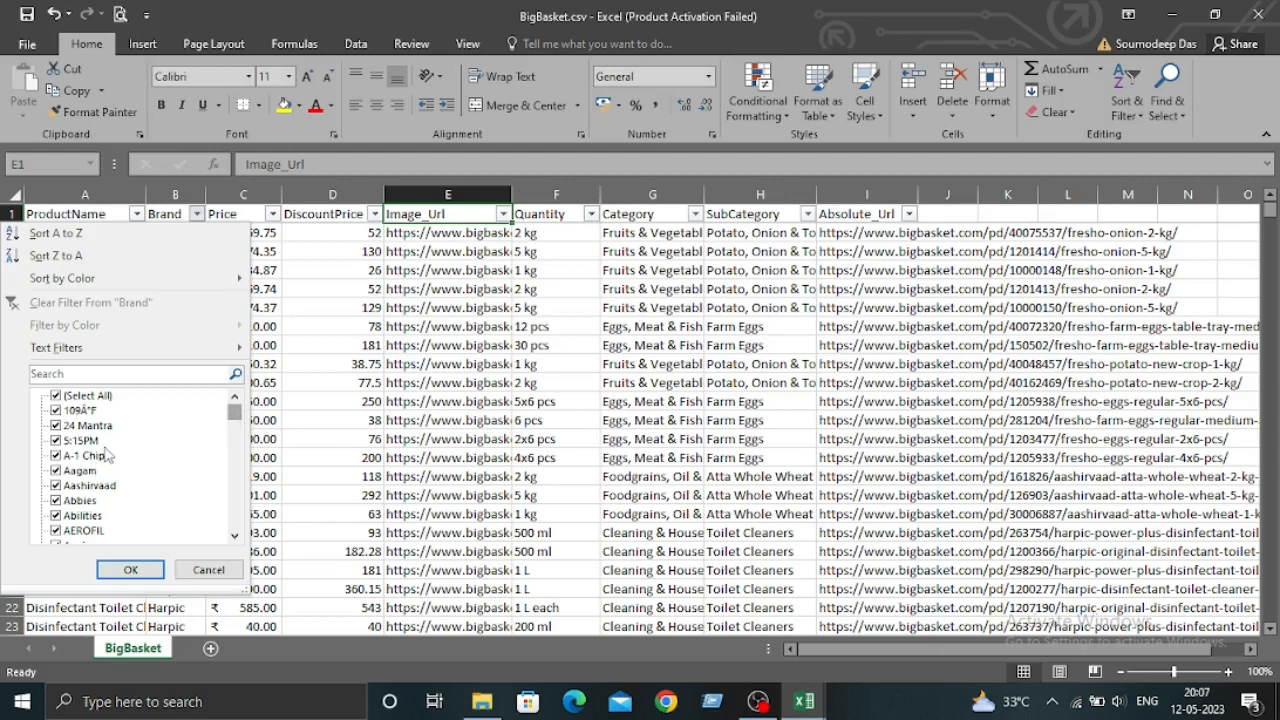
{"action": "left_click", "coordinate": [88, 396]}
{"action": "left_click", "coordinate": [100, 397]}
{"action": "scroll", "coordinate": [100, 430], "scroll_direction": "down", "scroll_amount": 2}
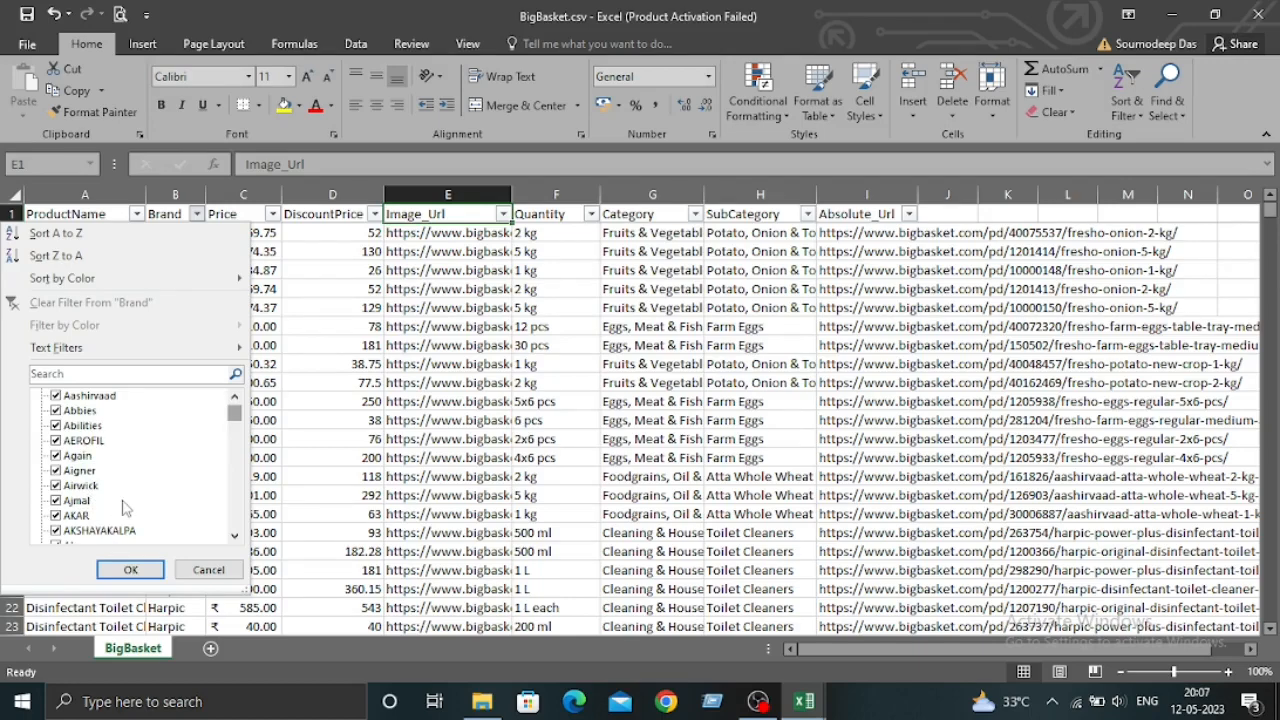
{"action": "scroll", "coordinate": [125, 508], "scroll_direction": "down", "scroll_amount": 1}
{"action": "scroll", "coordinate": [110, 490], "scroll_direction": "down", "scroll_amount": 5}
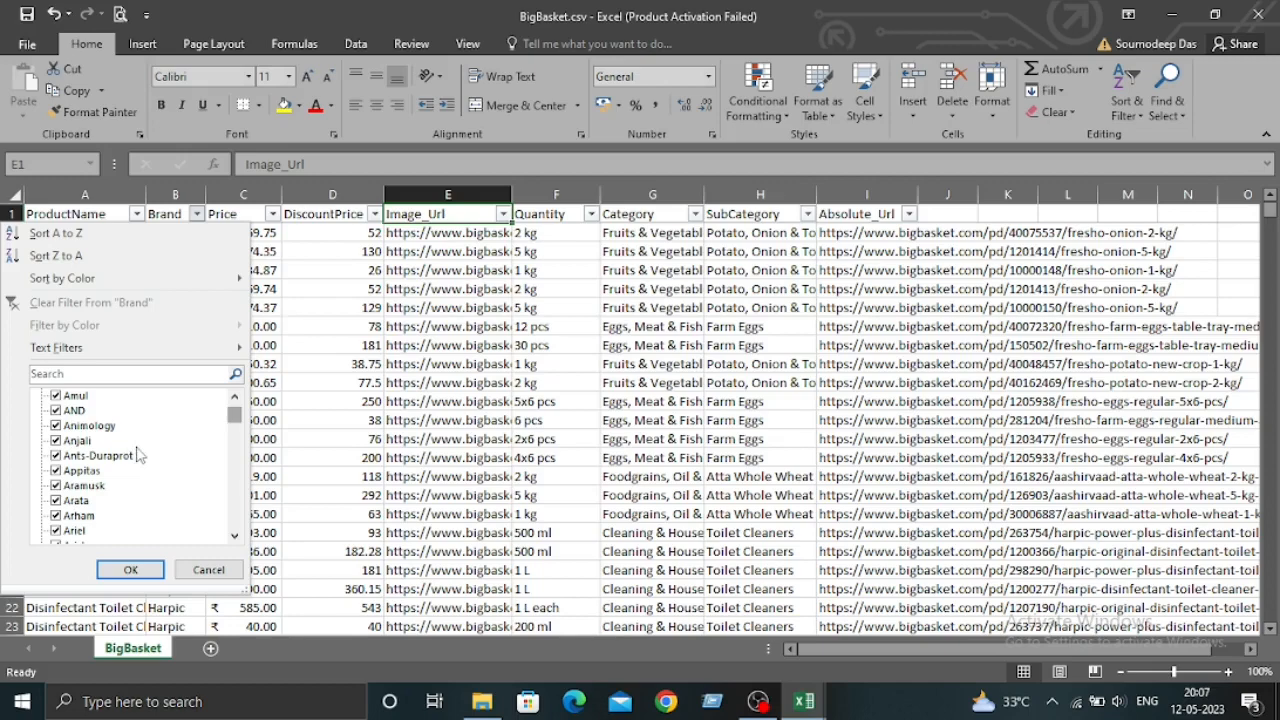
{"action": "scroll", "coordinate": [150, 475], "scroll_direction": "down", "scroll_amount": 6}
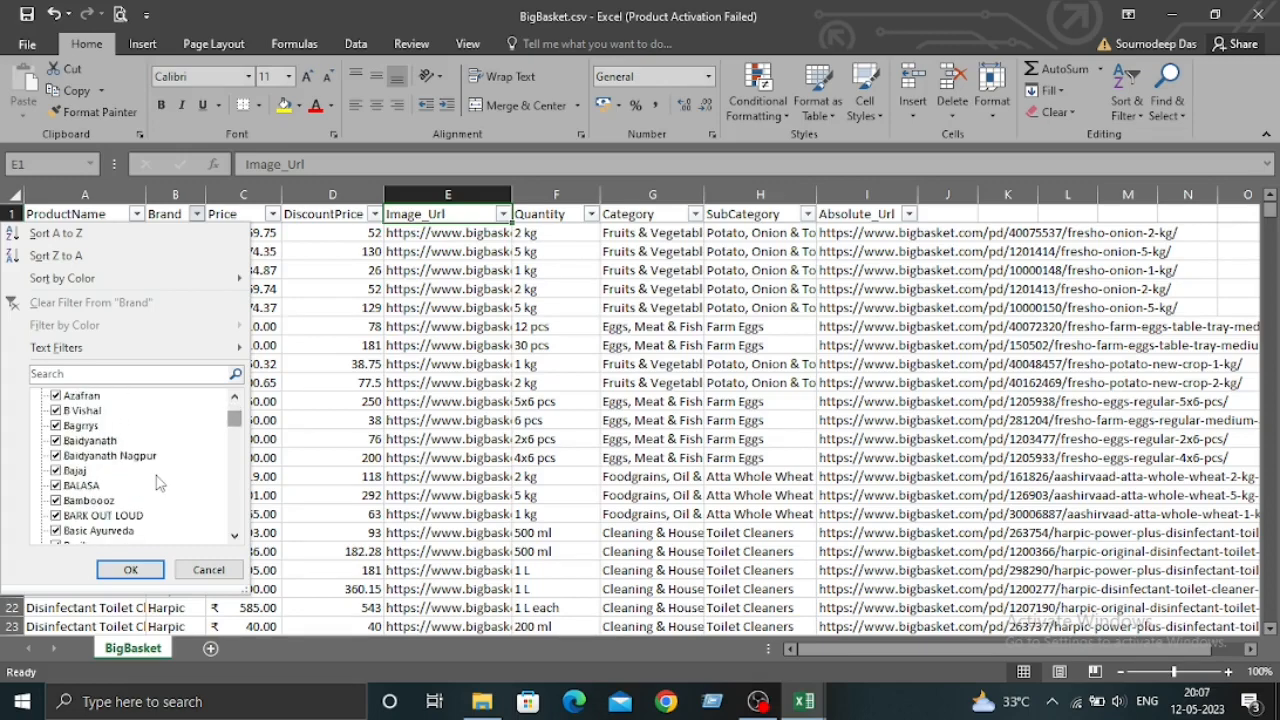
{"action": "scroll", "coordinate": [157, 483], "scroll_direction": "down", "scroll_amount": 3}
{"action": "scroll", "coordinate": [157, 483], "scroll_direction": "down", "scroll_amount": 8}
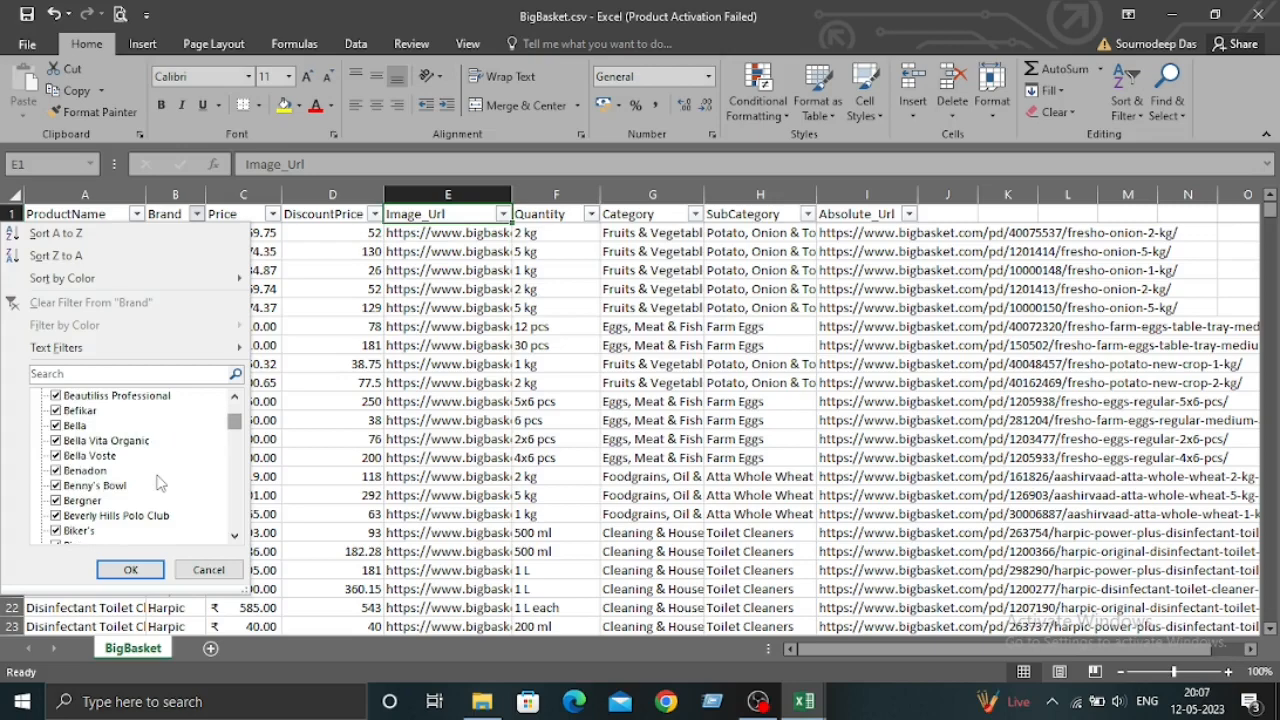
{"action": "scroll", "coordinate": [145, 476], "scroll_direction": "up", "scroll_amount": 6}
{"action": "scroll", "coordinate": [145, 476], "scroll_direction": "up", "scroll_amount": 15}
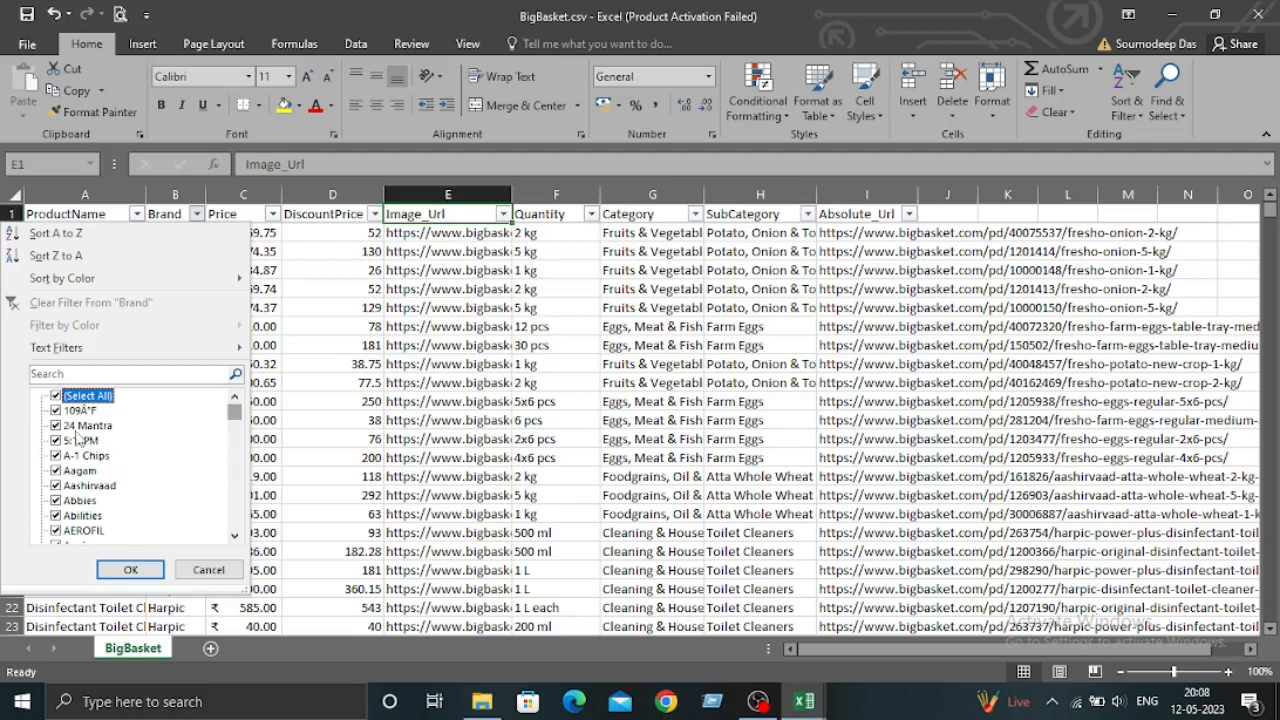
Step: Filter the Brand column to 24 Mantra only and select the product names of the filtered rows
{"action": "left_click", "coordinate": [56, 397]}
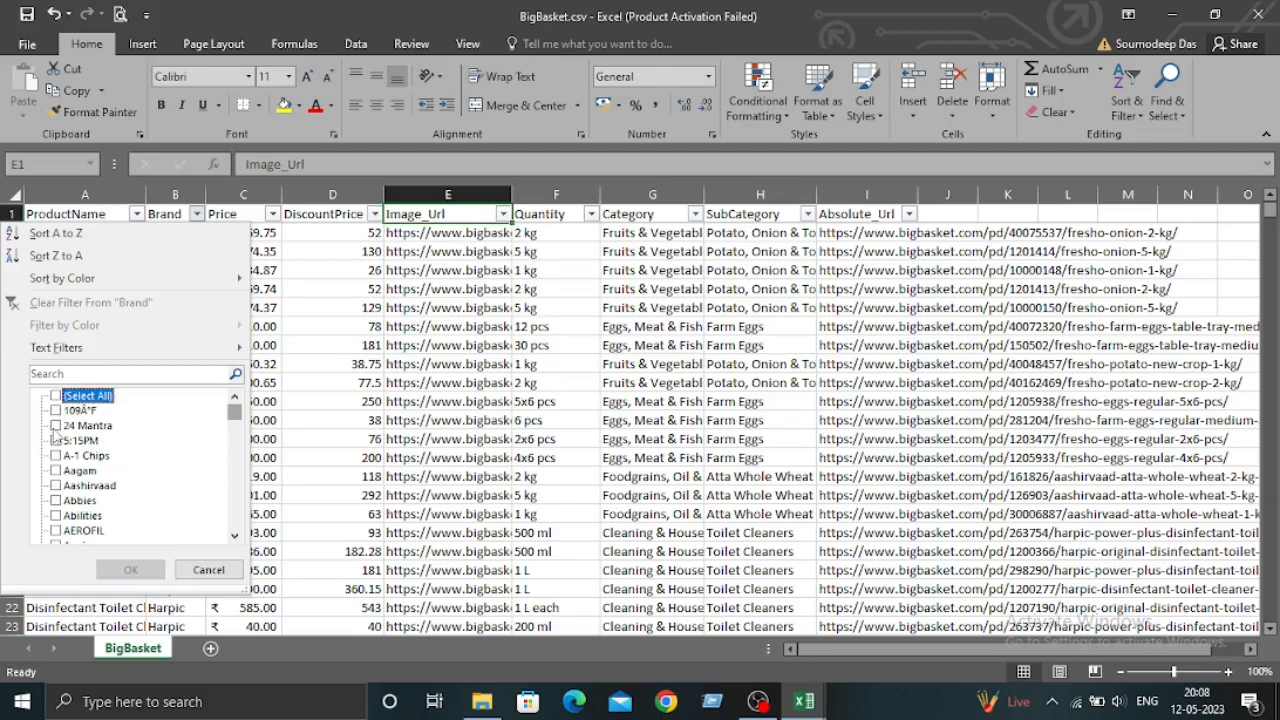
{"action": "left_click", "coordinate": [56, 426]}
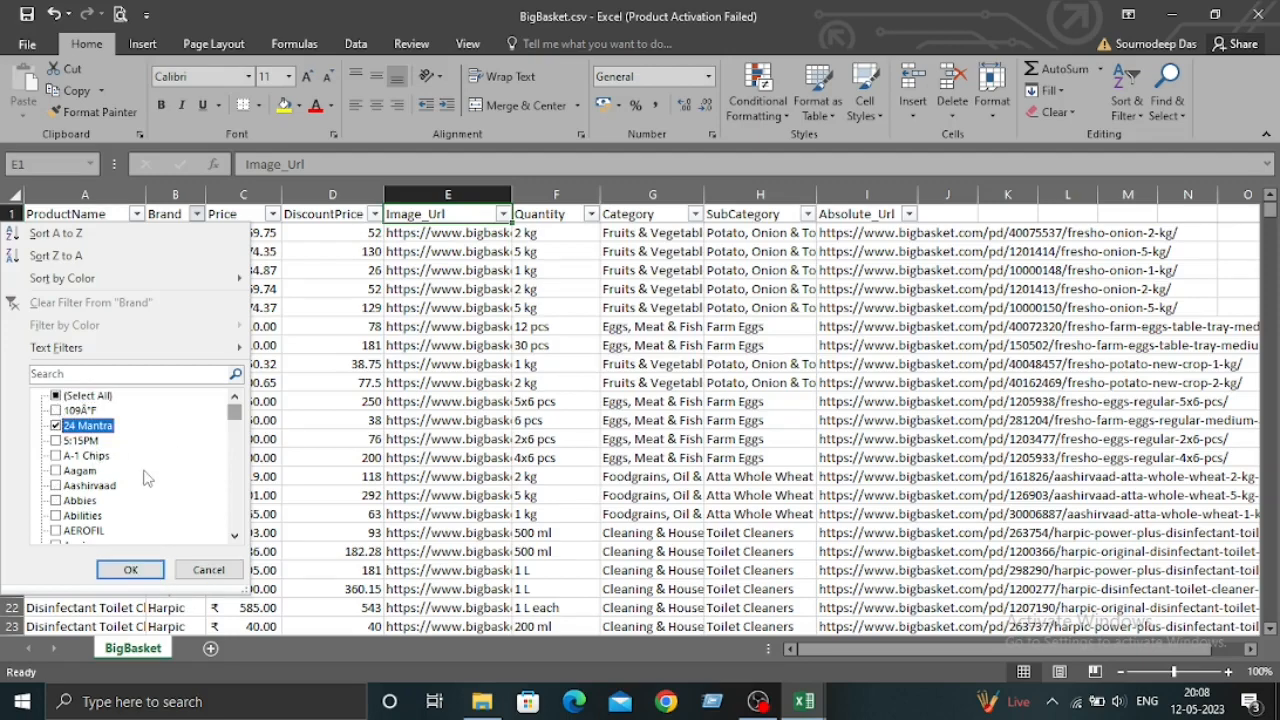
{"action": "left_click", "coordinate": [131, 570]}
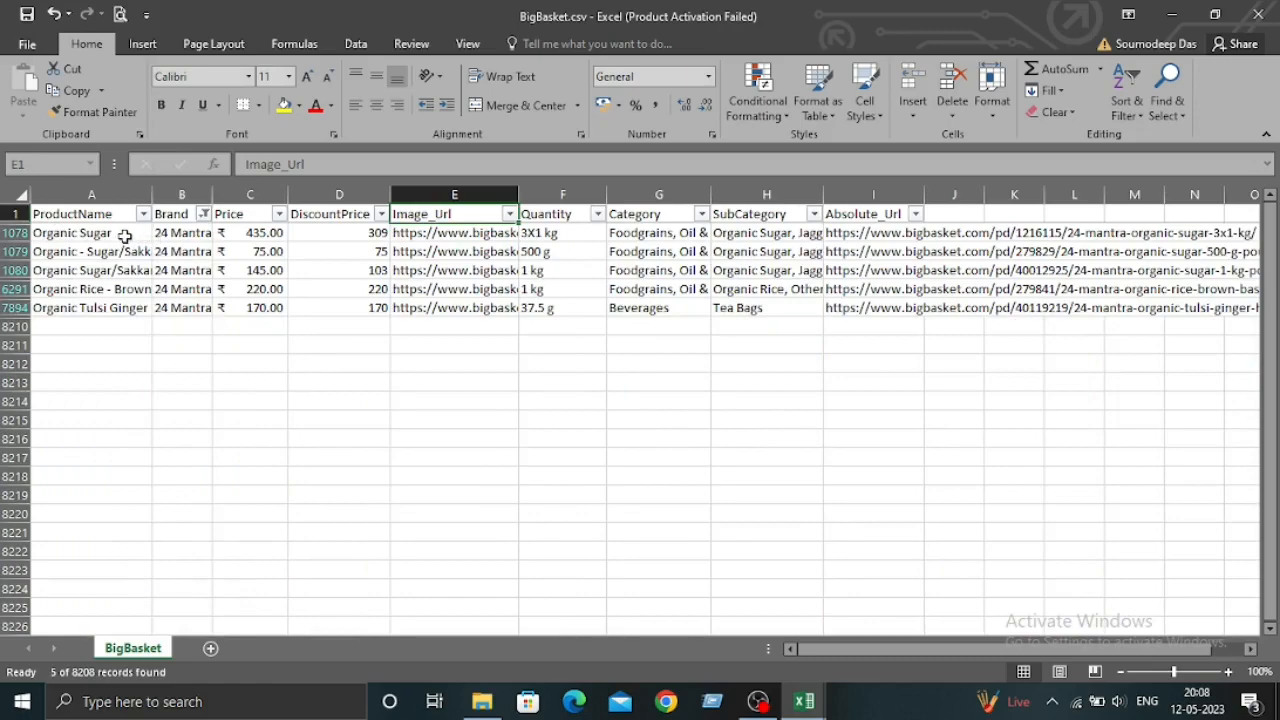
{"action": "left_click_drag", "start_coordinate": [124, 235], "coordinate": [128, 298]}
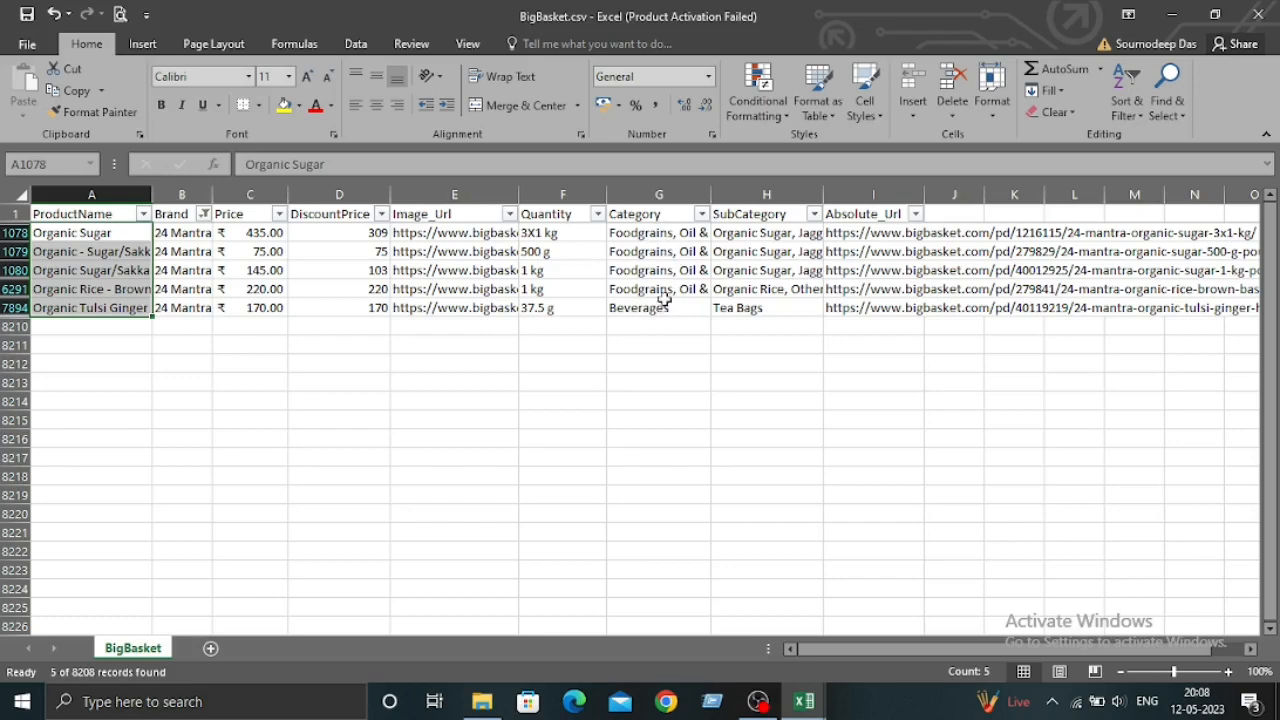
Step: Filter the Category column to Foodgrains, Oil & Masala only
{"action": "left_click", "coordinate": [702, 214]}
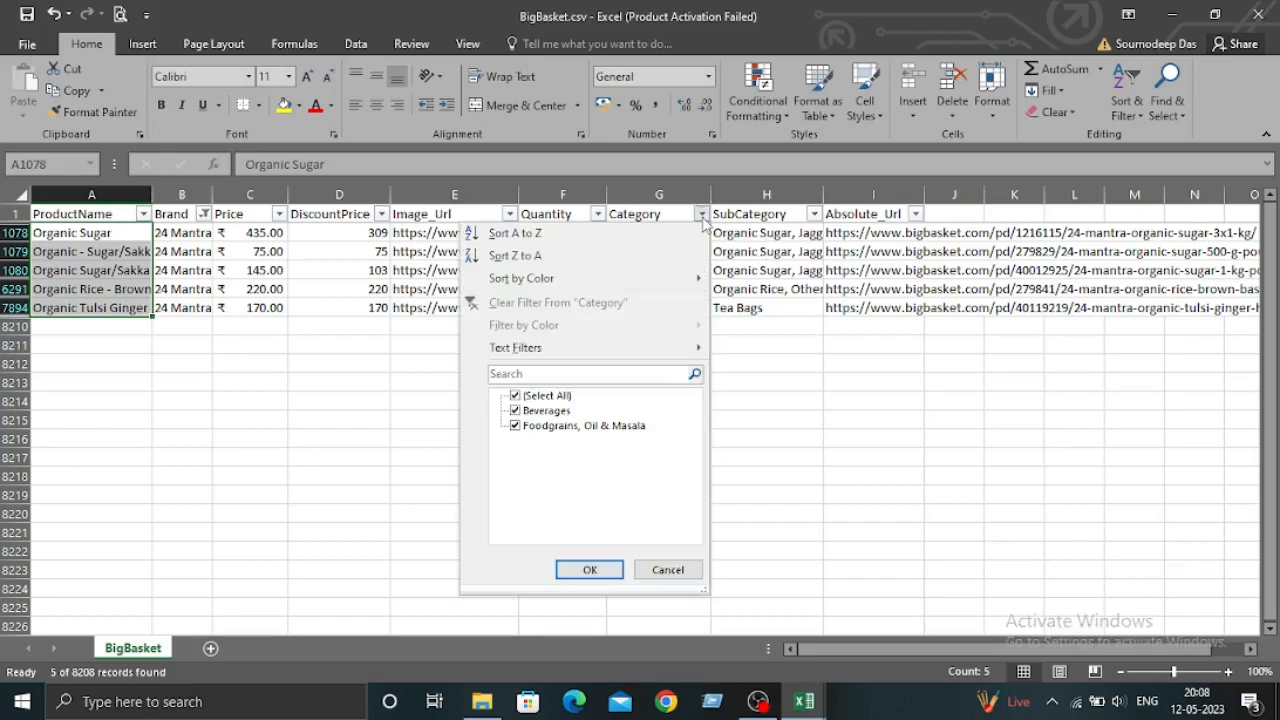
{"action": "left_click", "coordinate": [540, 397]}
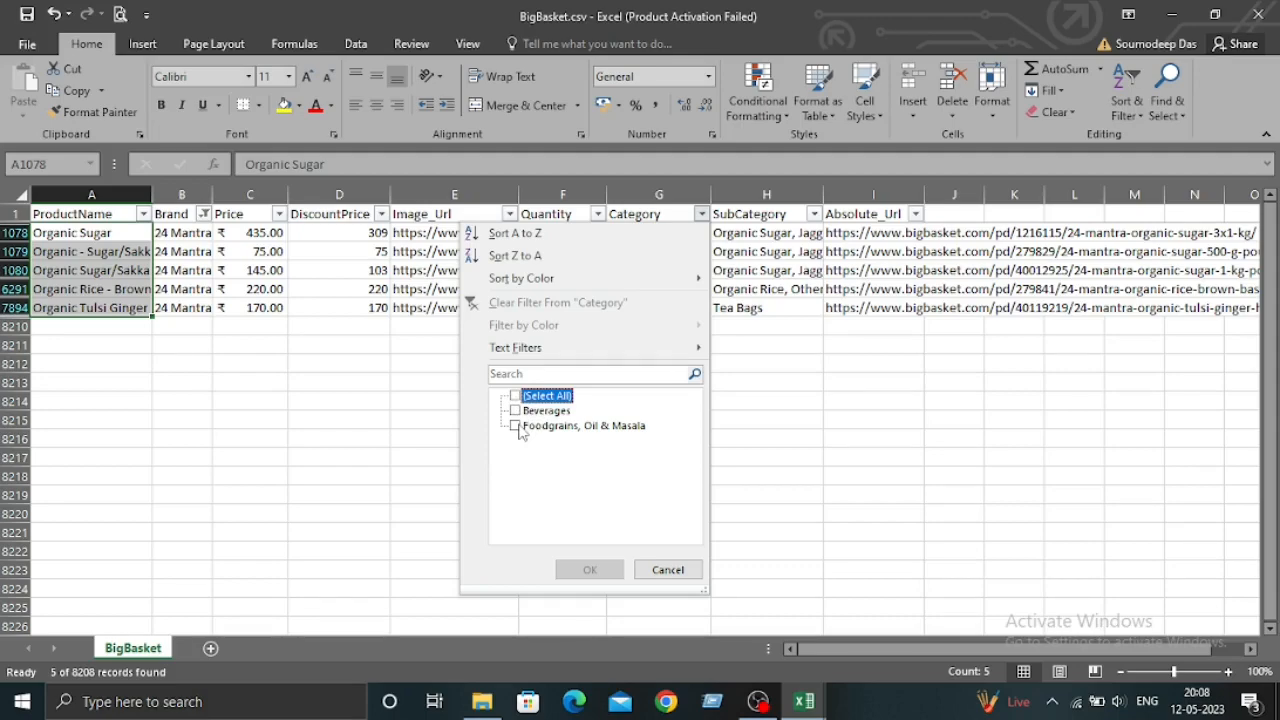
{"action": "left_click", "coordinate": [518, 428]}
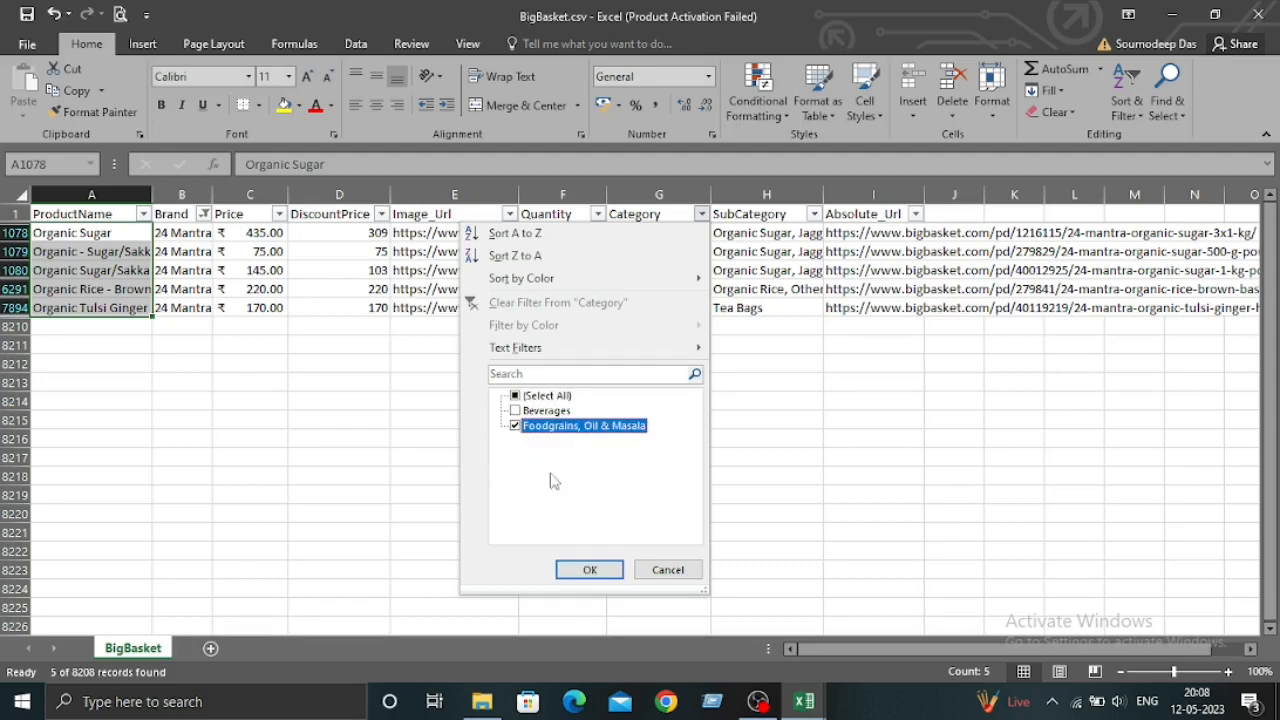
{"action": "left_click", "coordinate": [590, 572]}
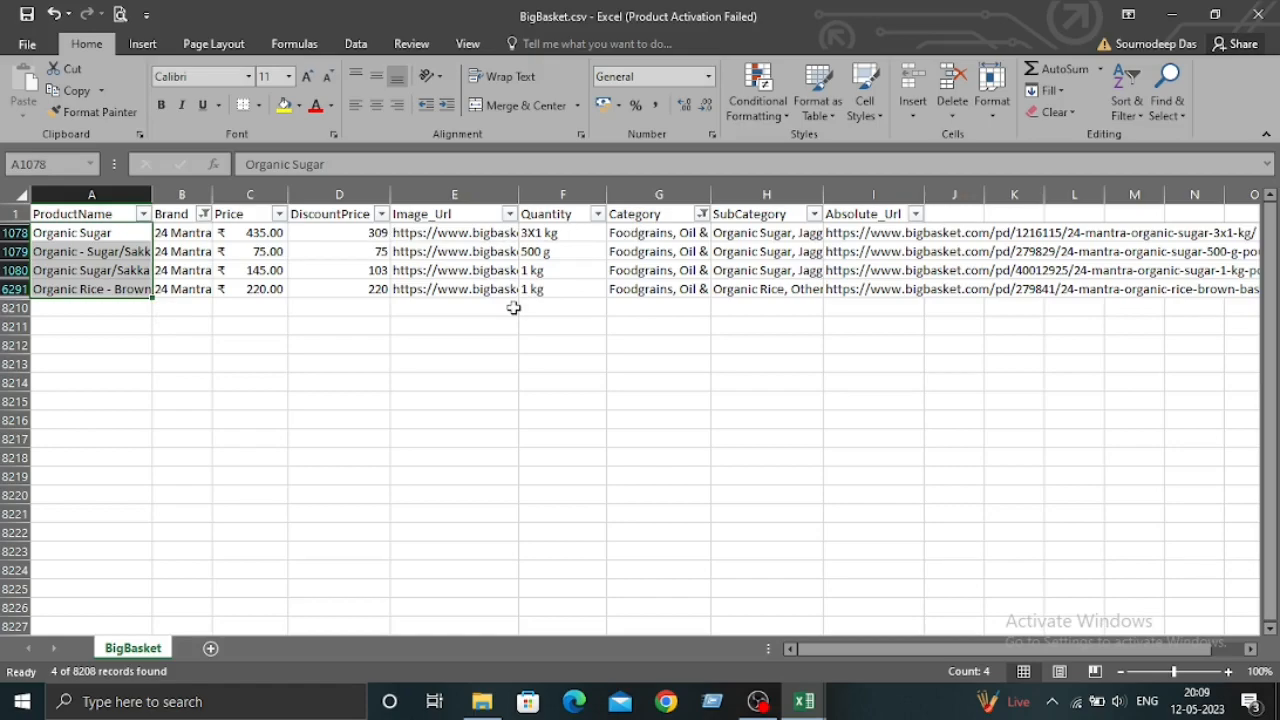
Step: Reselect all values in the Category and Brand filters to show every product row again
{"action": "left_click", "coordinate": [703, 214]}
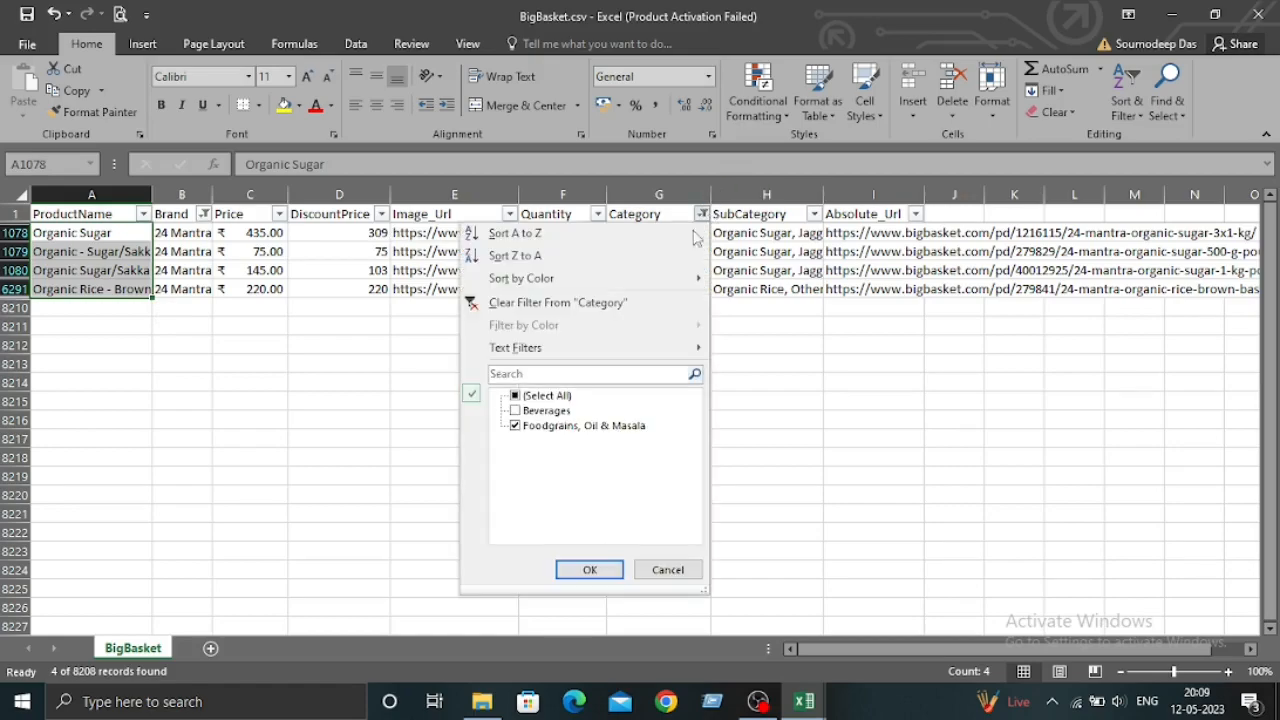
{"action": "left_click", "coordinate": [518, 396]}
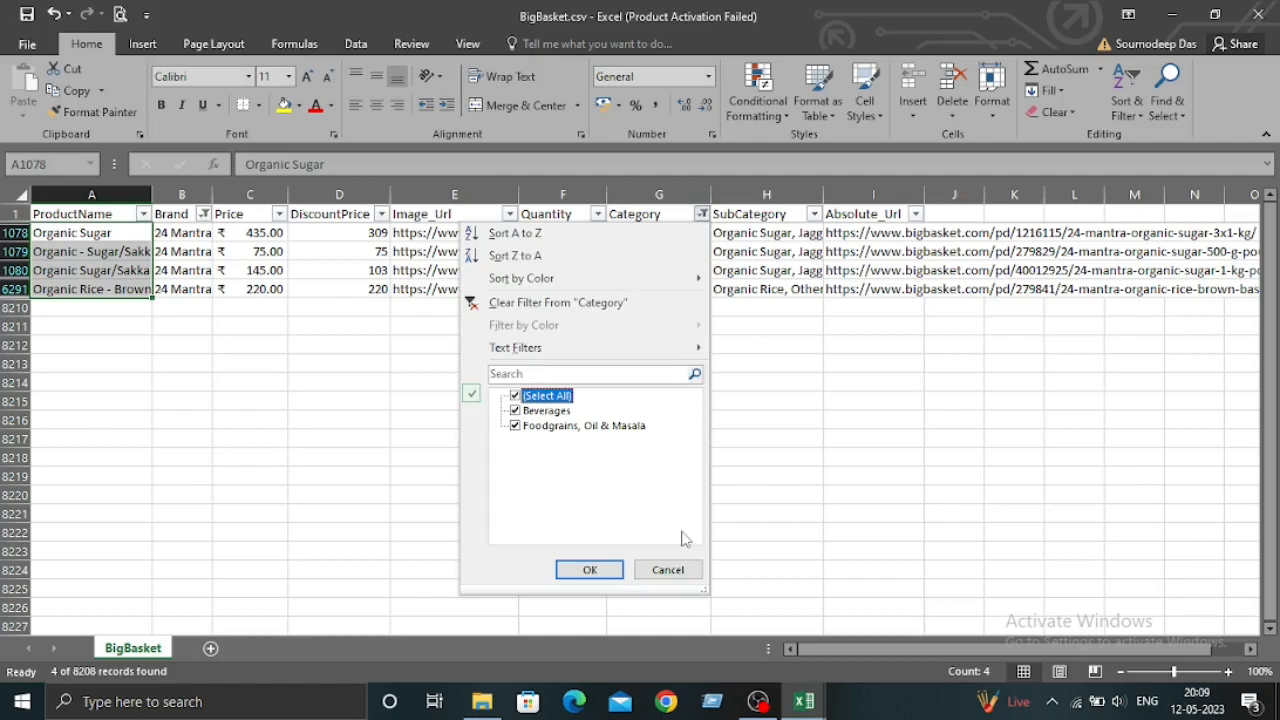
{"action": "left_click", "coordinate": [590, 569]}
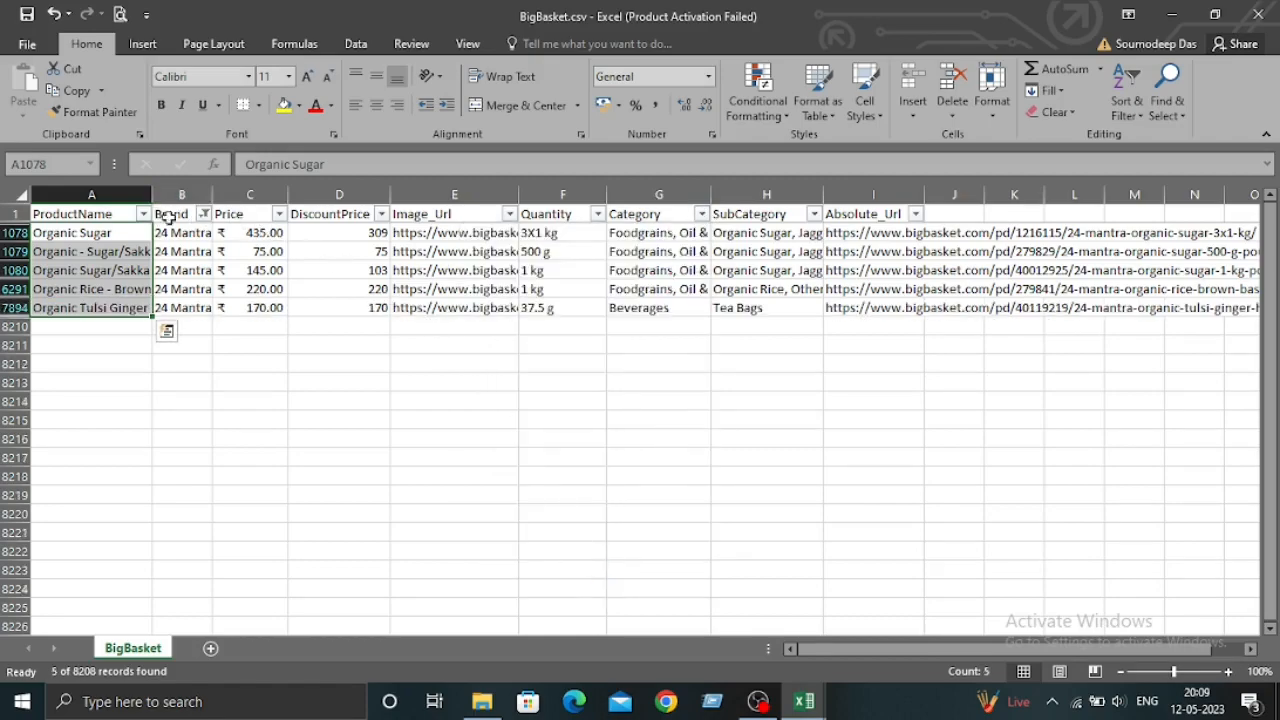
{"action": "left_click", "coordinate": [203, 214]}
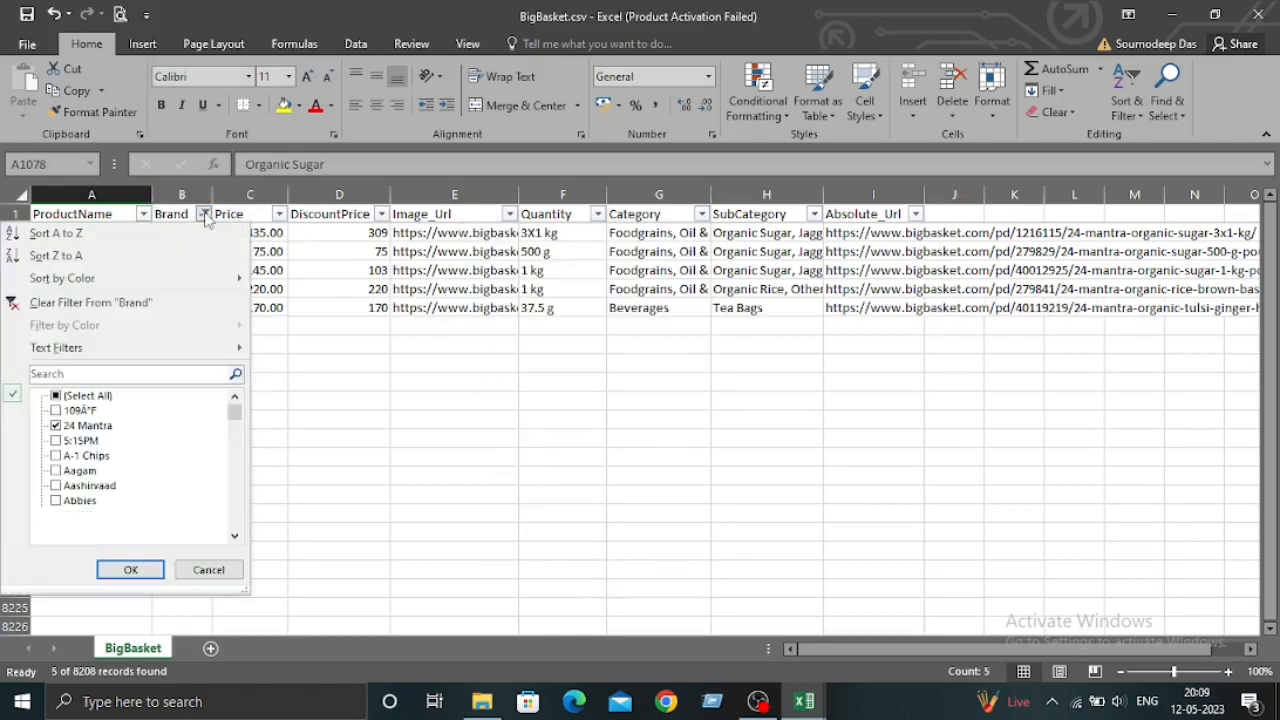
{"action": "left_click", "coordinate": [74, 398]}
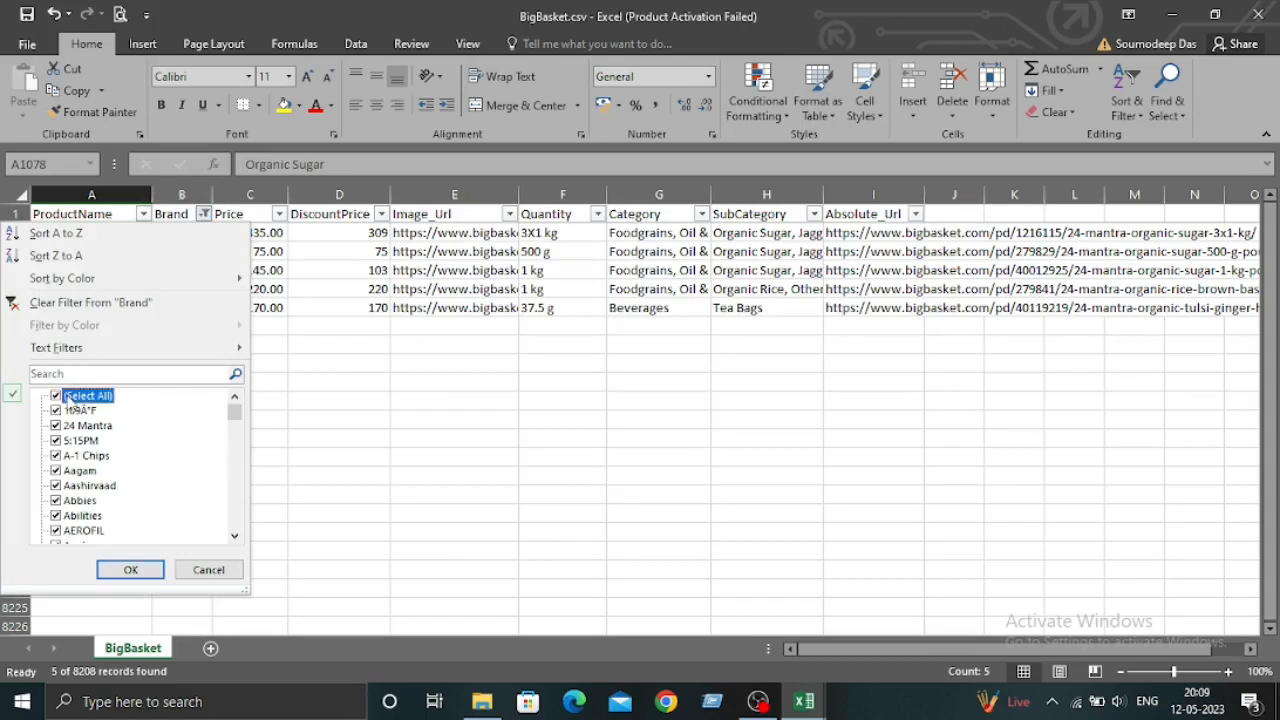
{"action": "left_click", "coordinate": [130, 570]}
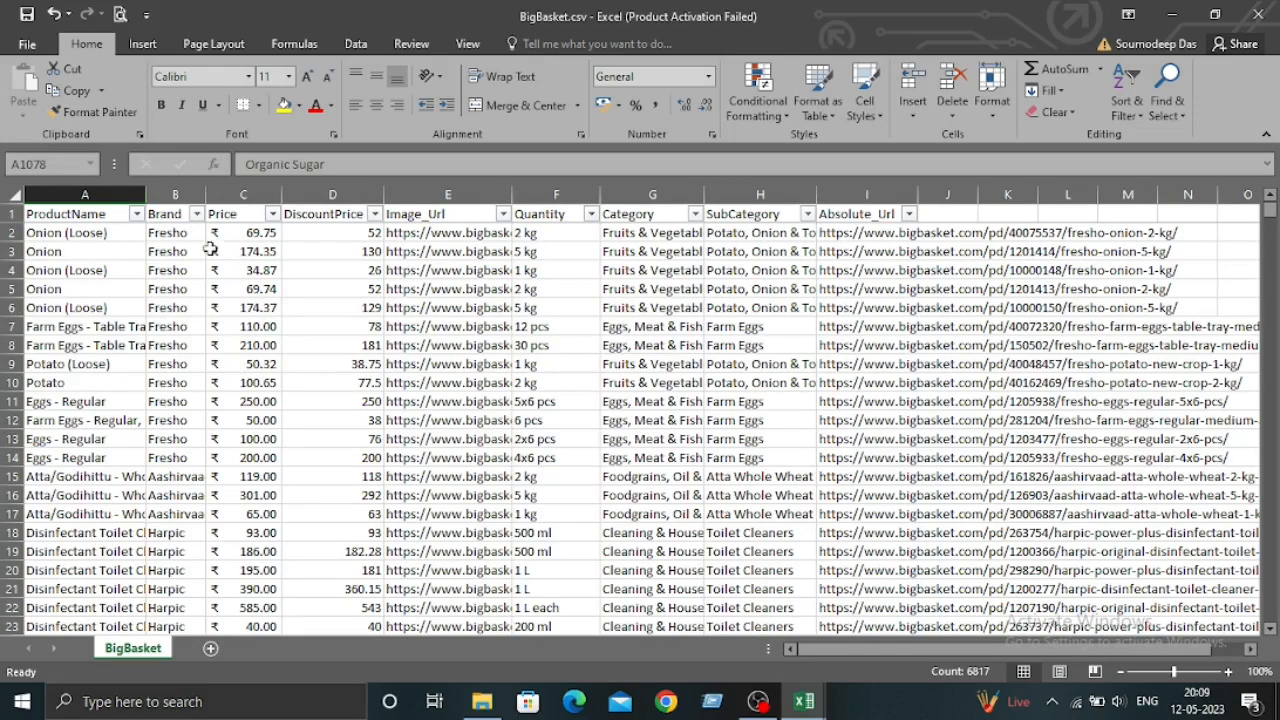
{"action": "left_click", "coordinate": [188, 193]}
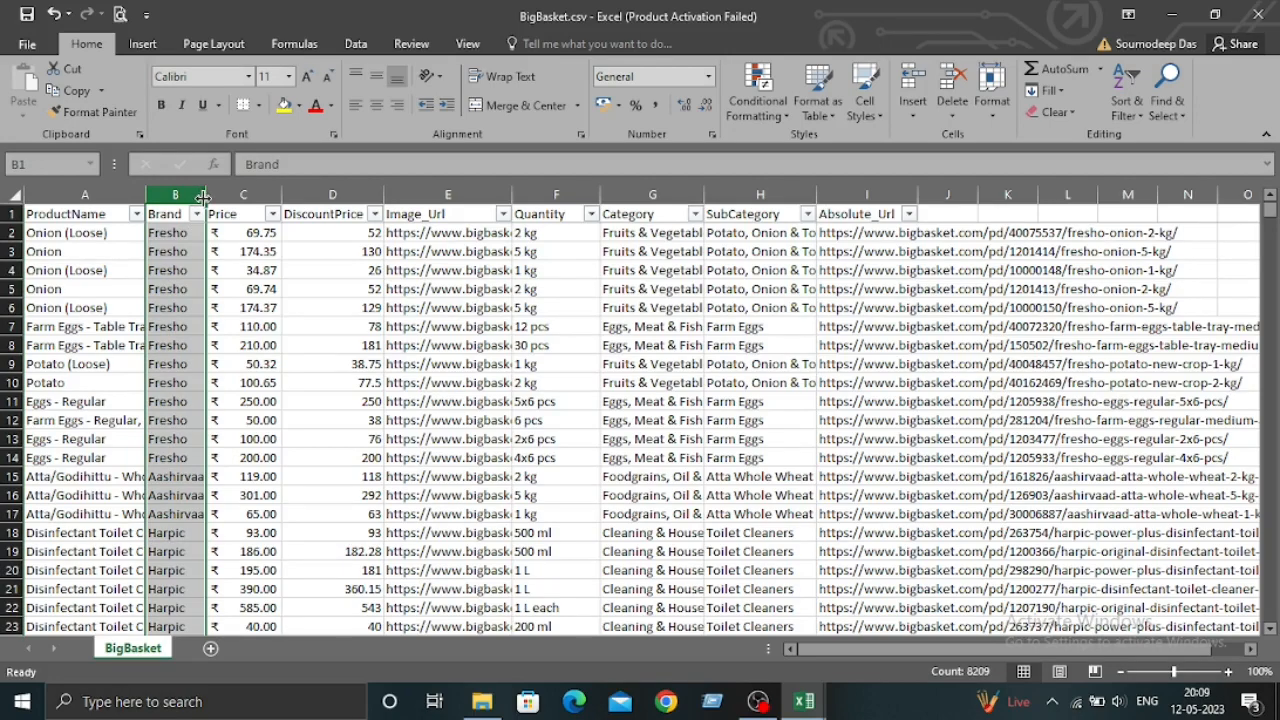
{"action": "right_click", "coordinate": [184, 191]}
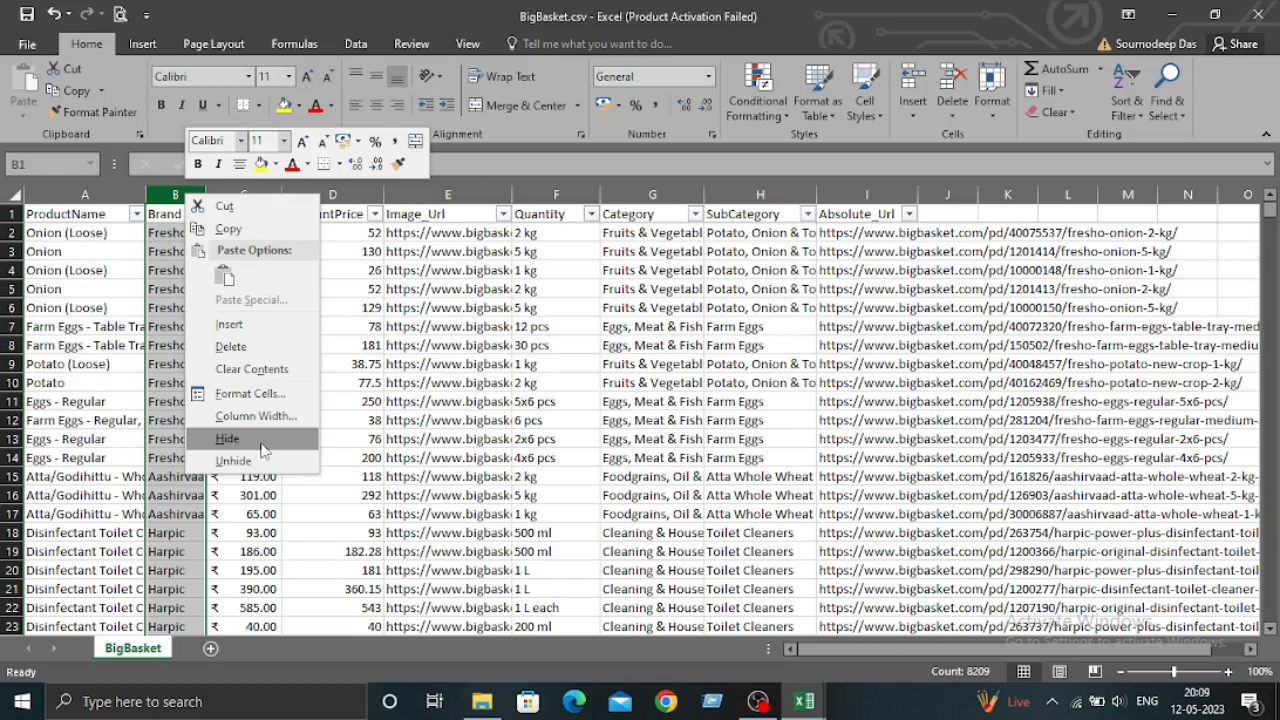
{"action": "left_click", "coordinate": [105, 430]}
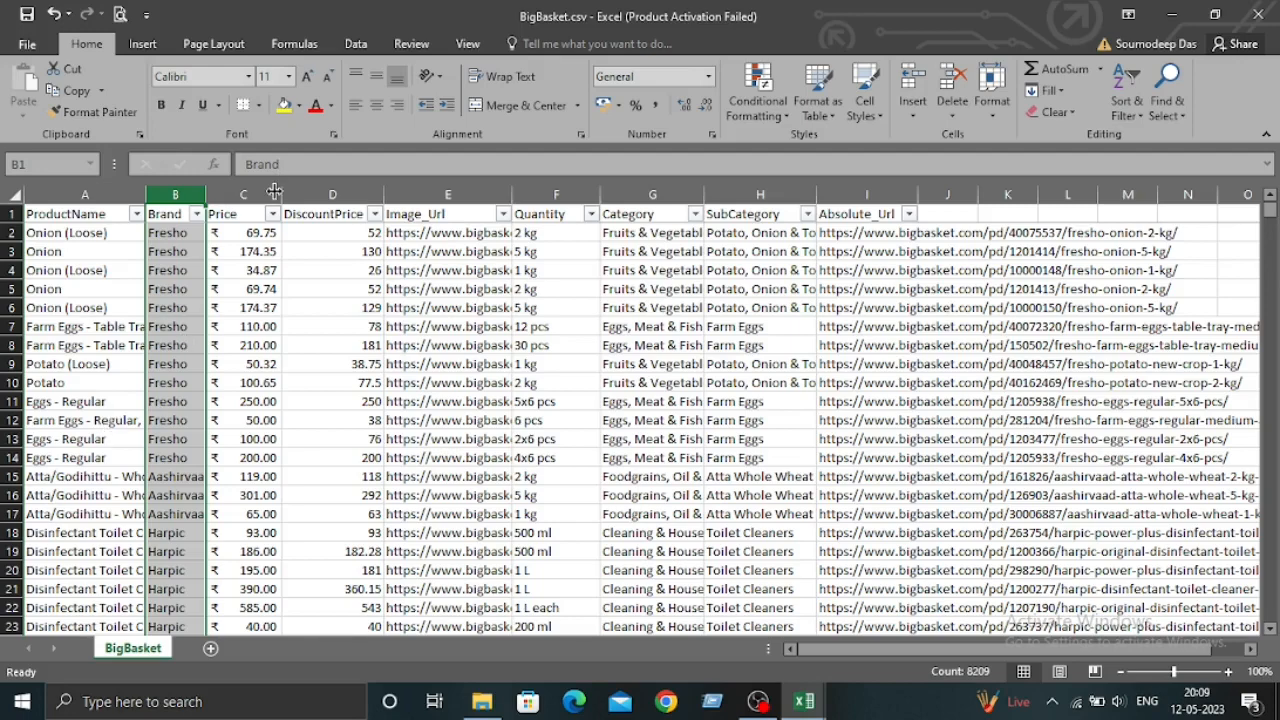
Step: Apply the ₹ Accounting number format to the whole DiscountPrice column
{"action": "left_click", "coordinate": [332, 194]}
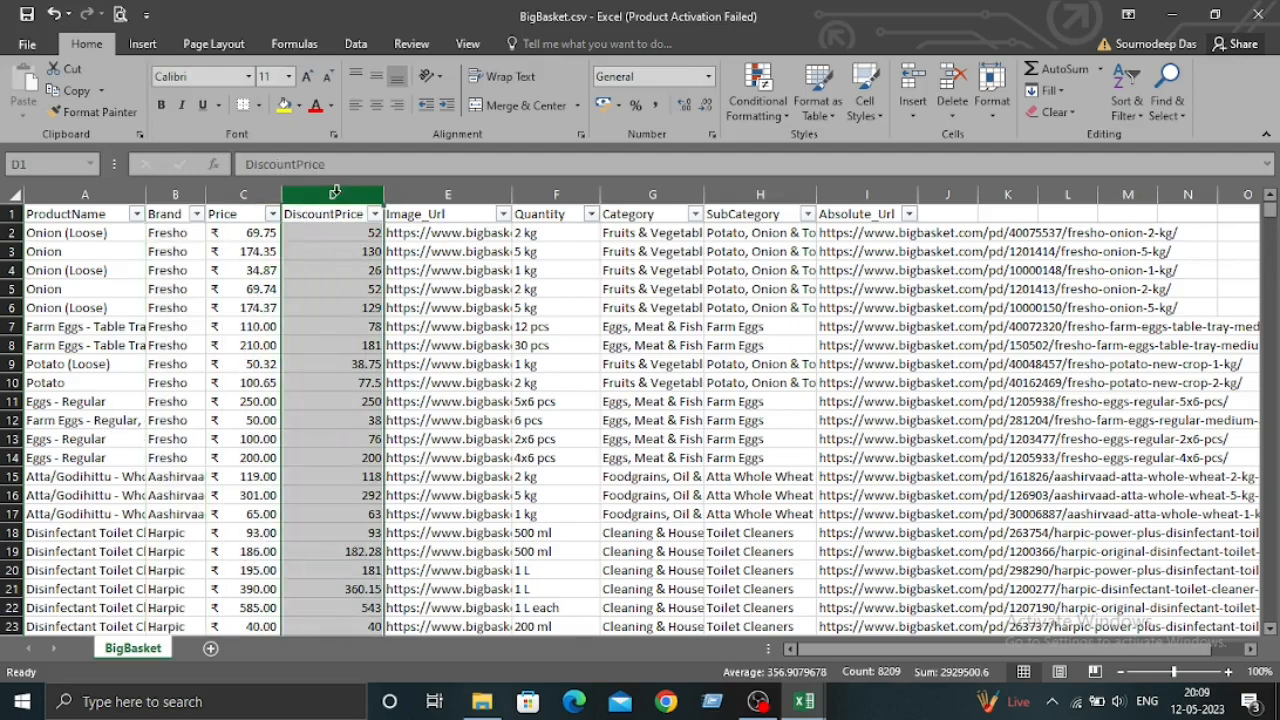
{"action": "left_click", "coordinate": [603, 106]}
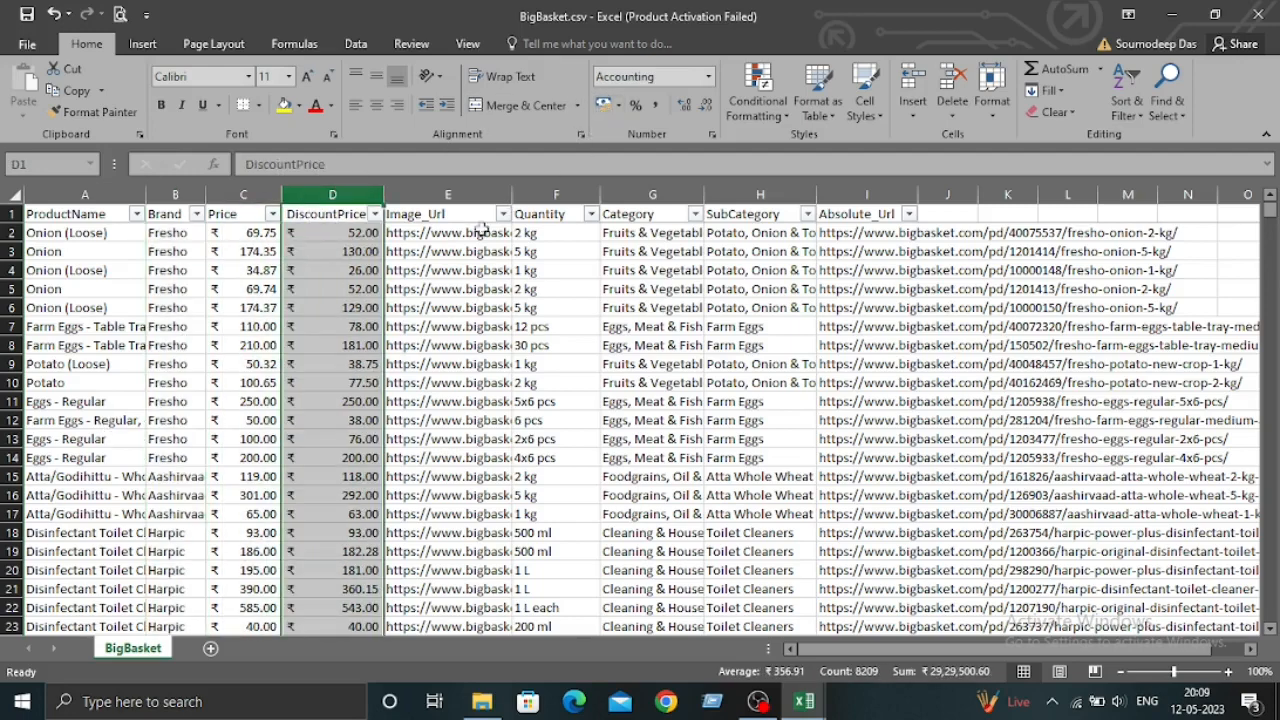
{"action": "left_click", "coordinate": [396, 255]}
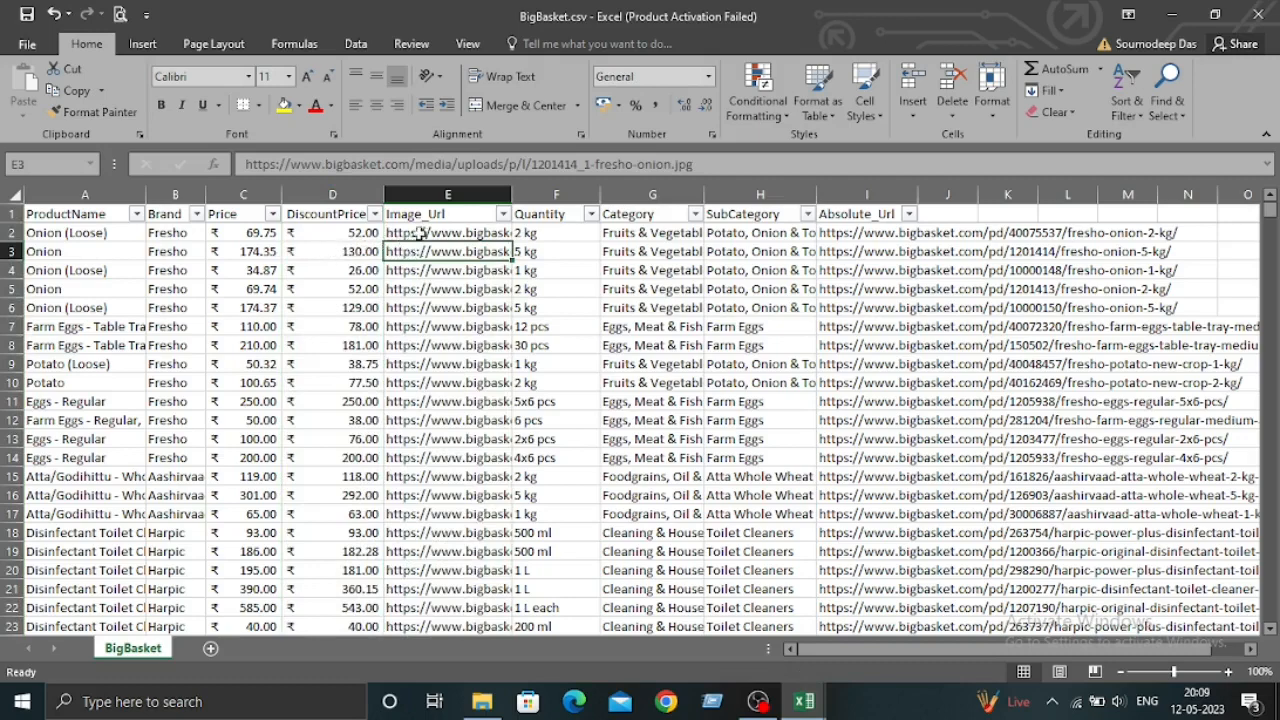
{"action": "left_click", "coordinate": [433, 232]}
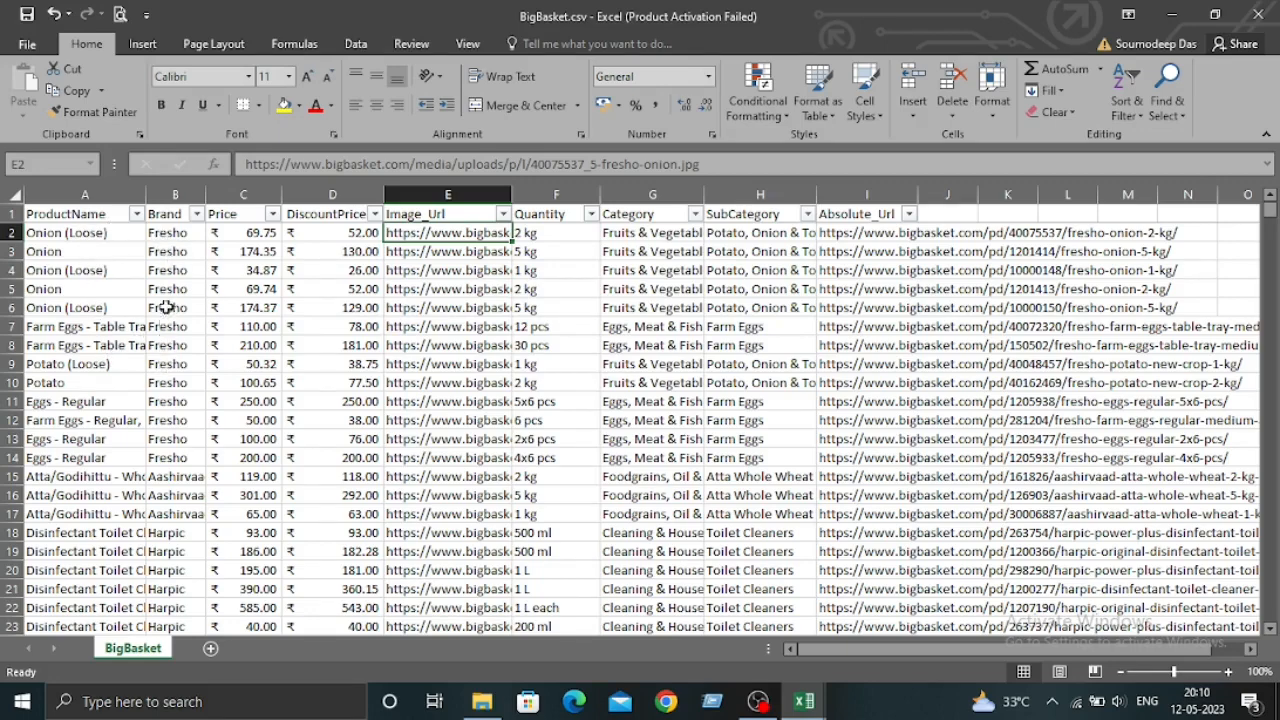
{"action": "scroll", "coordinate": [162, 362], "scroll_direction": "down", "scroll_amount": 3}
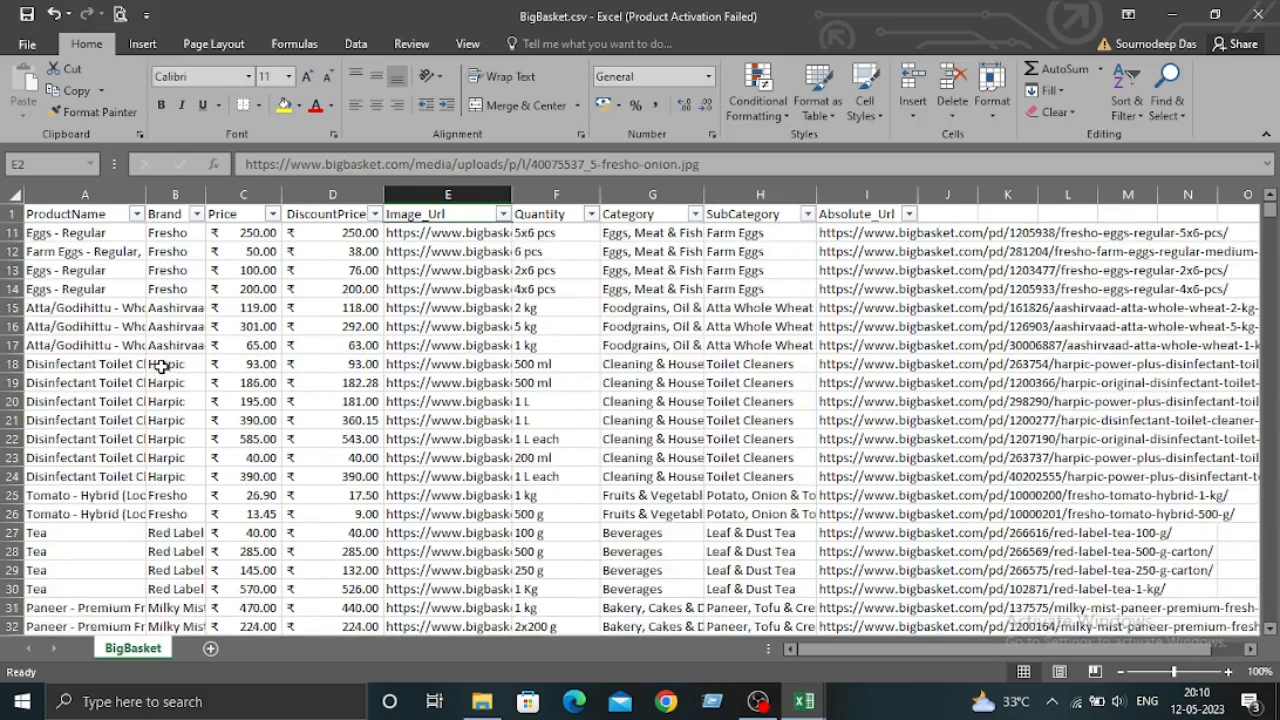
{"action": "scroll", "coordinate": [162, 364], "scroll_direction": "up", "scroll_amount": 3}
{"action": "scroll", "coordinate": [160, 362], "scroll_direction": "down", "scroll_amount": 6}
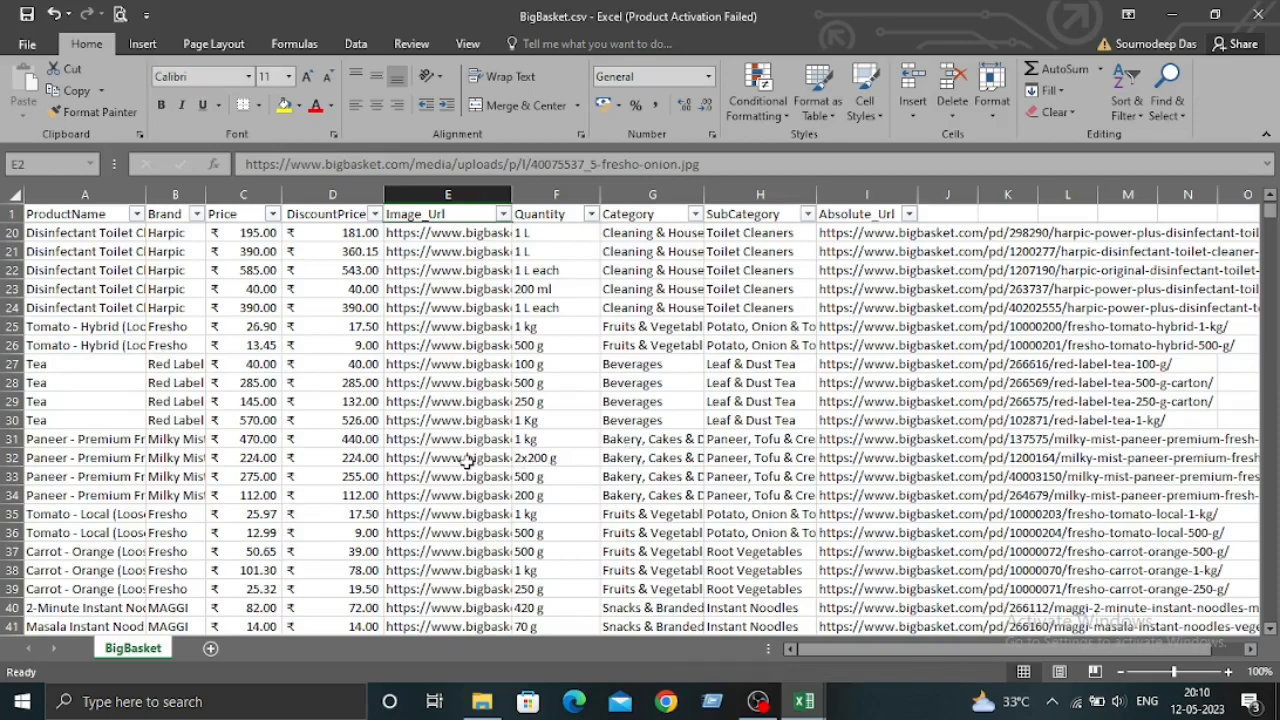
{"action": "scroll", "coordinate": [467, 462], "scroll_direction": "up", "scroll_amount": 6}
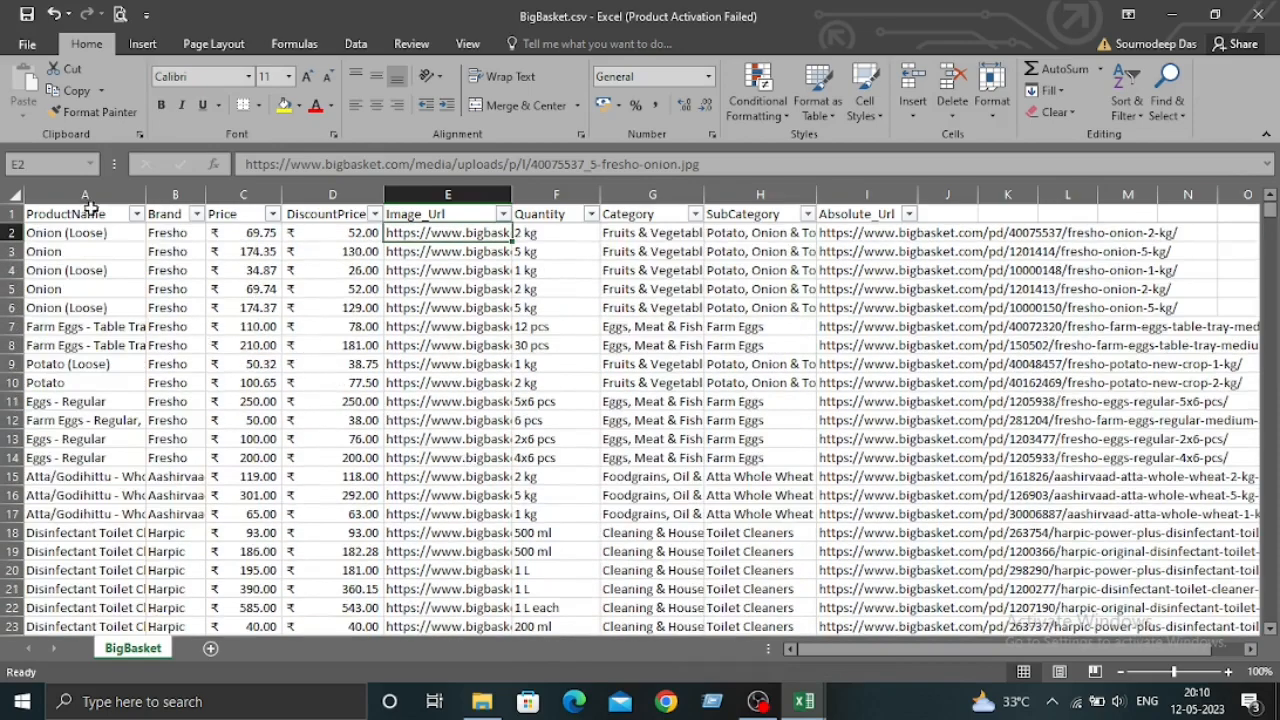
Step: Insert the recommended PivotTable showing Sum of Price by Category from the entire BigBasket dataset
{"action": "left_click", "coordinate": [38, 218]}
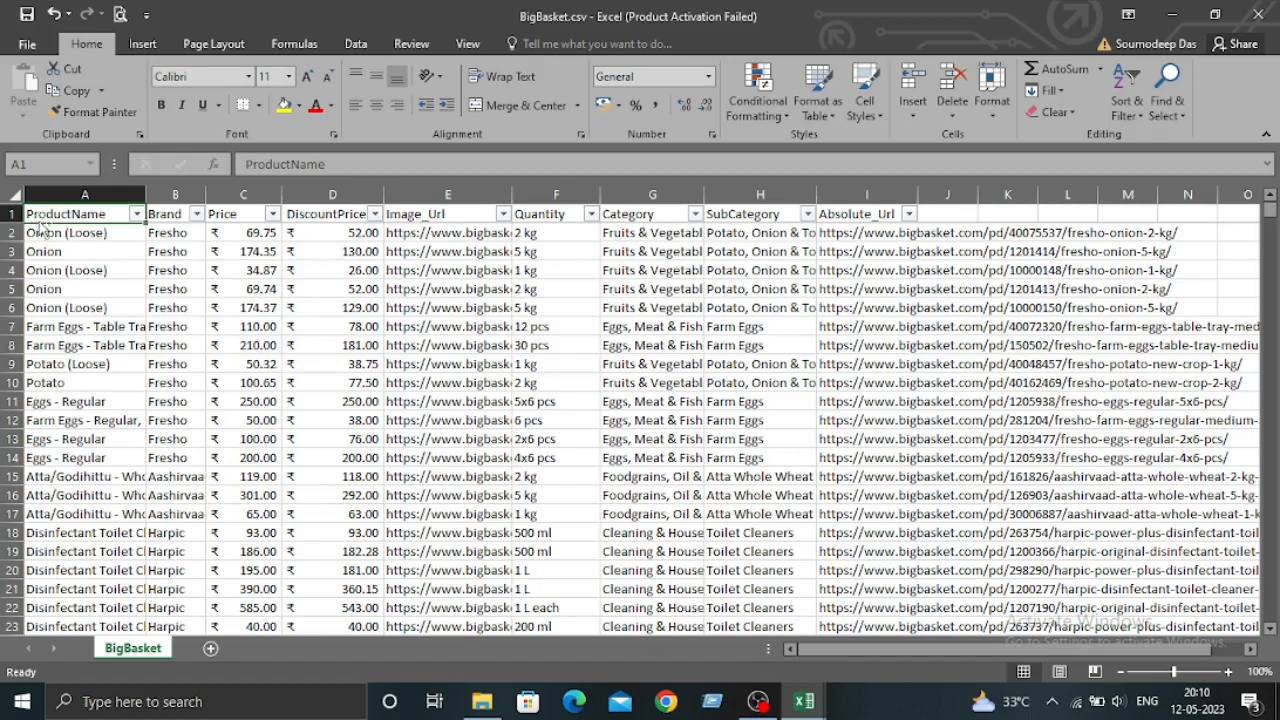
{"action": "key", "text": "ctrl+shift+Right"}
{"action": "key", "text": "ctrl+shift+Down"}
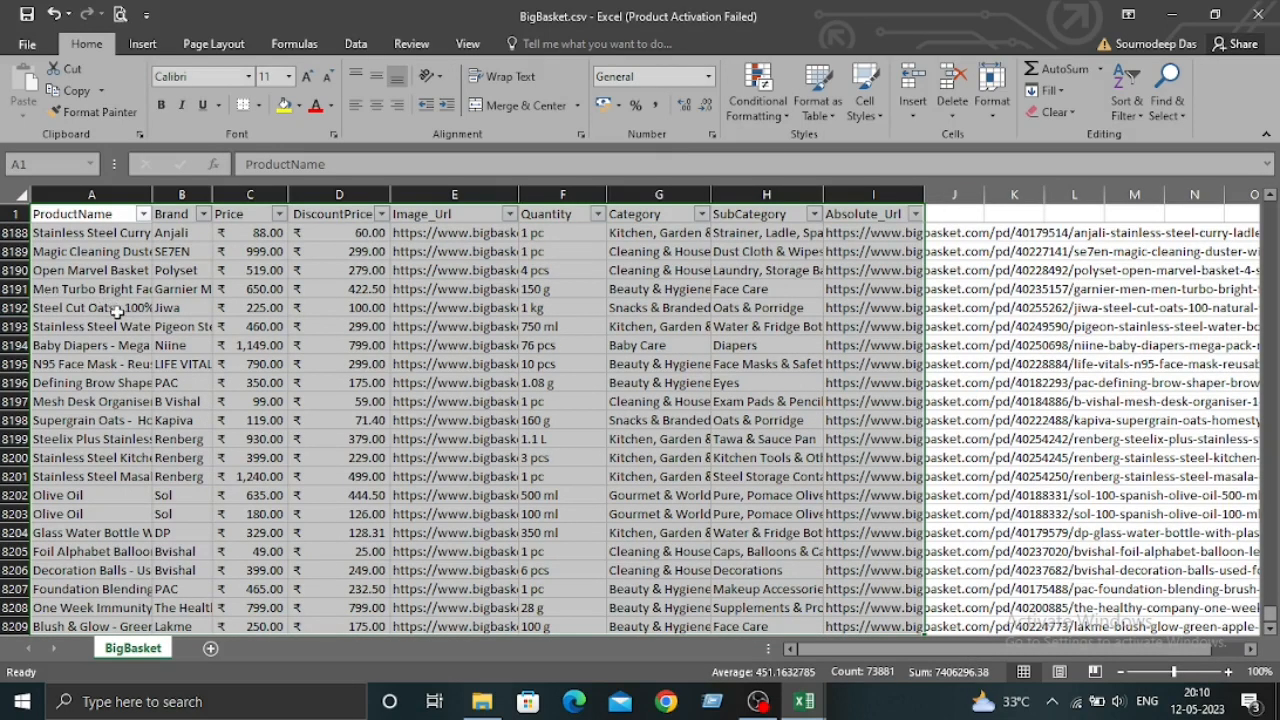
{"action": "left_click", "coordinate": [142, 44]}
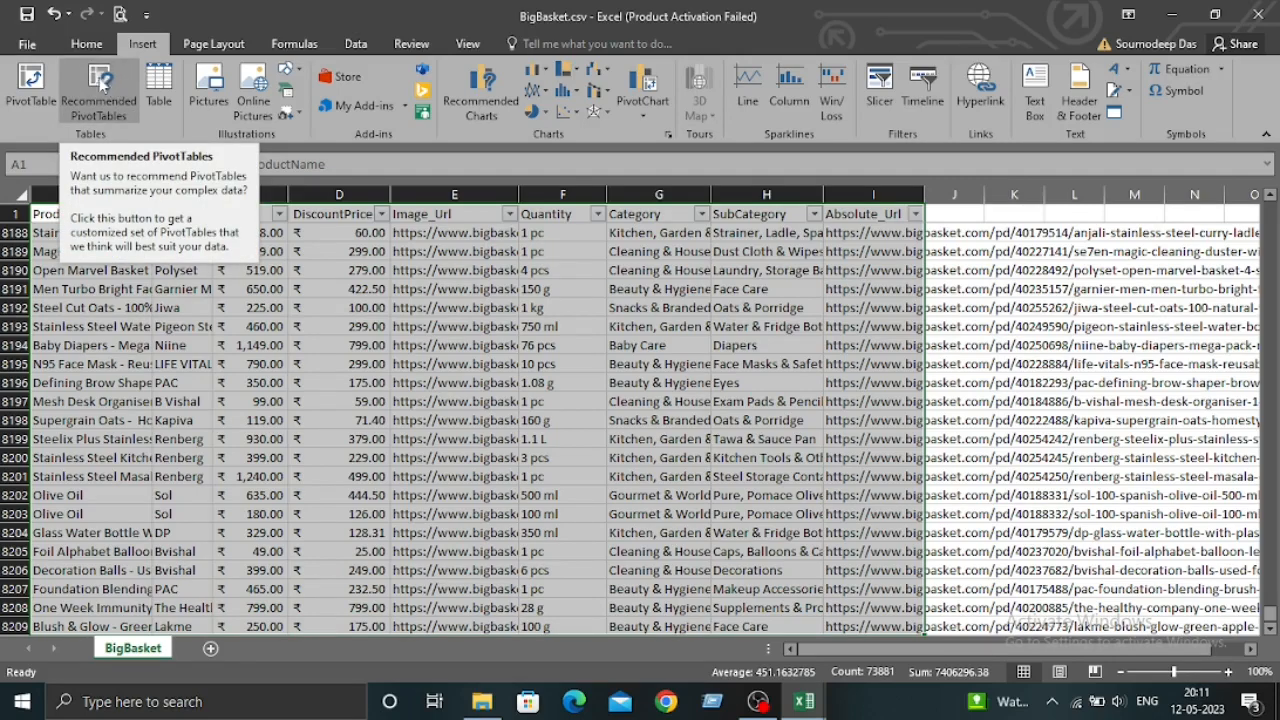
{"action": "left_click", "coordinate": [98, 90]}
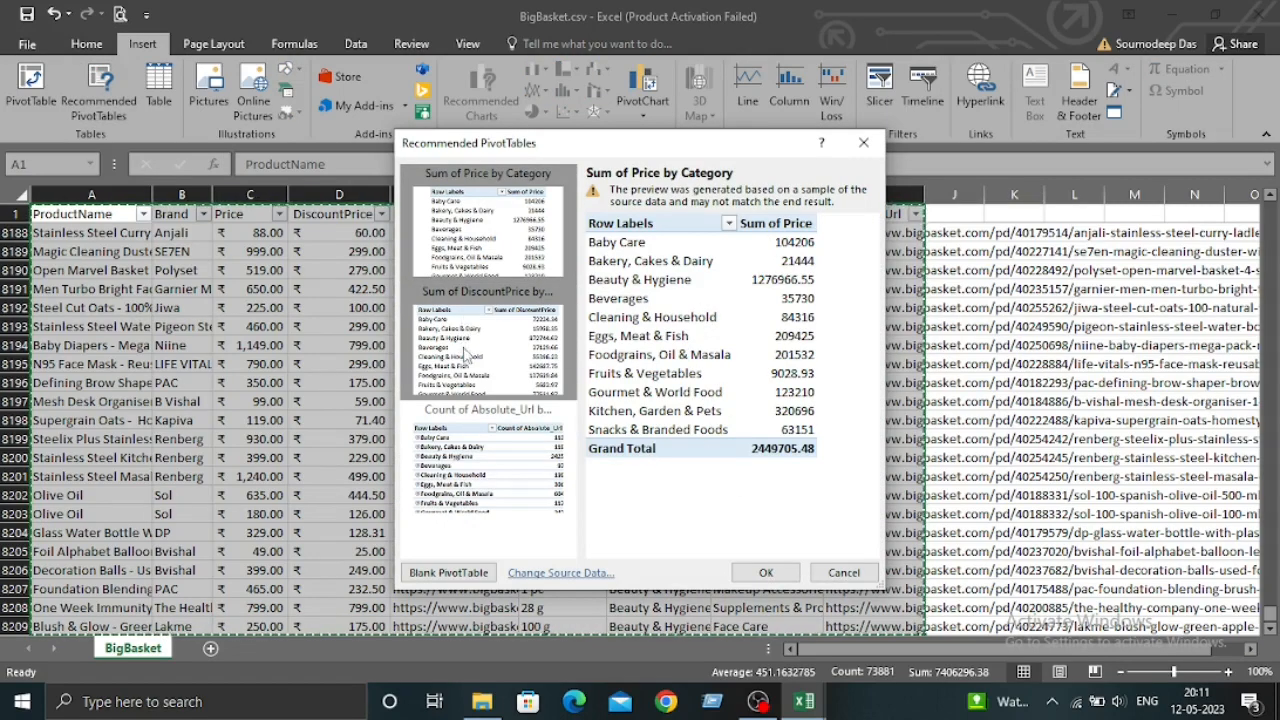
{"action": "left_click", "coordinate": [768, 571]}
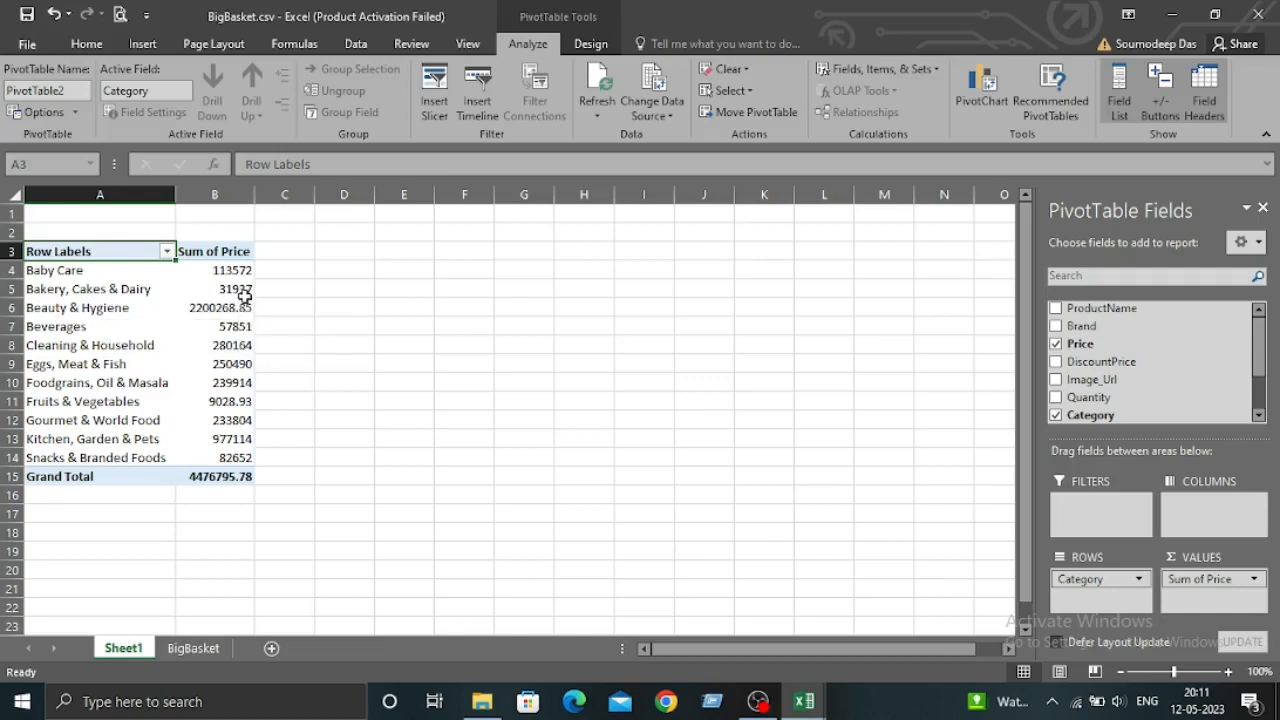
Step: Apply a green-yellow-red color scale to the Sum of Price values of all categories, excluding the grand total
{"action": "left_click", "coordinate": [72, 271]}
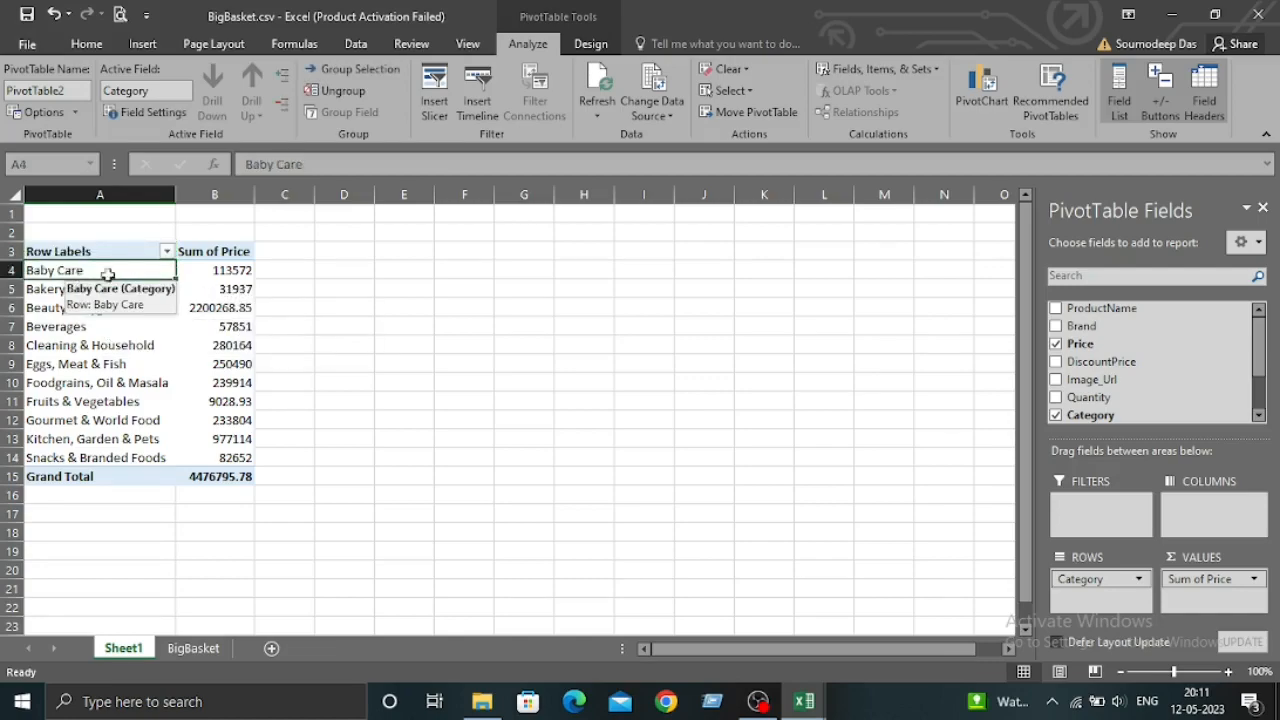
{"action": "left_click", "coordinate": [205, 278]}
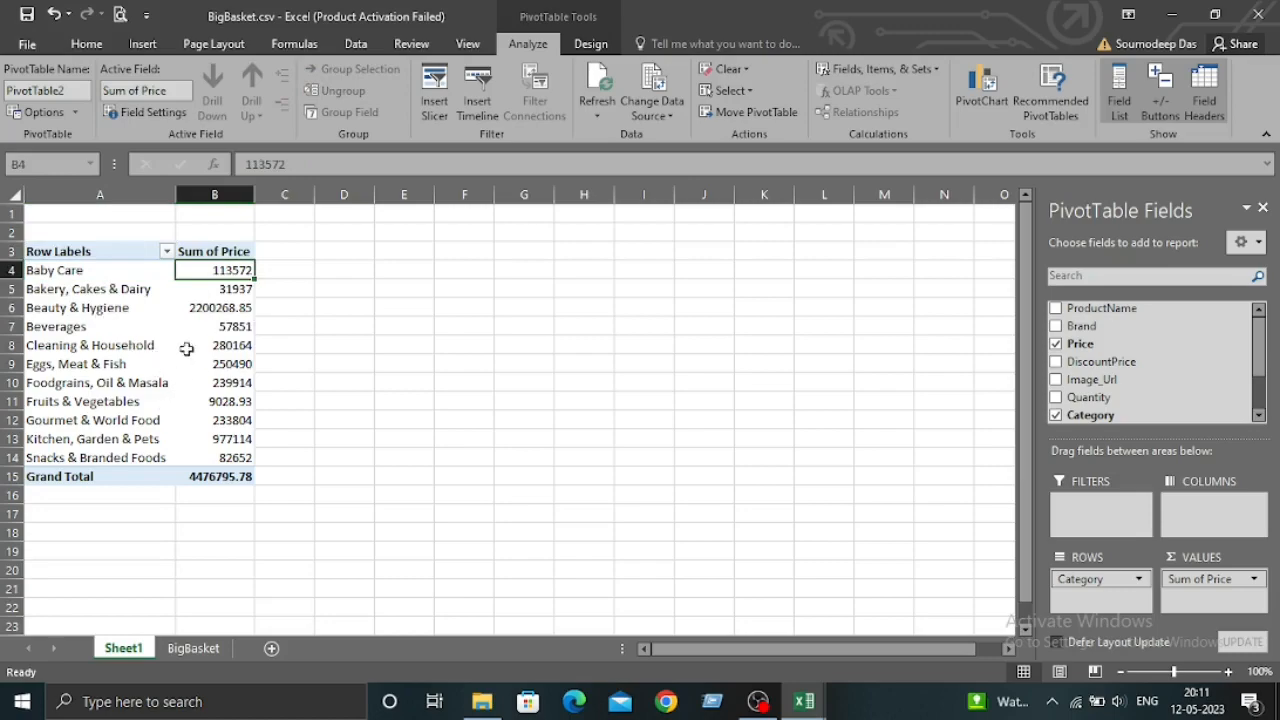
{"action": "left_click_drag", "start_coordinate": [207, 271], "coordinate": [208, 458]}
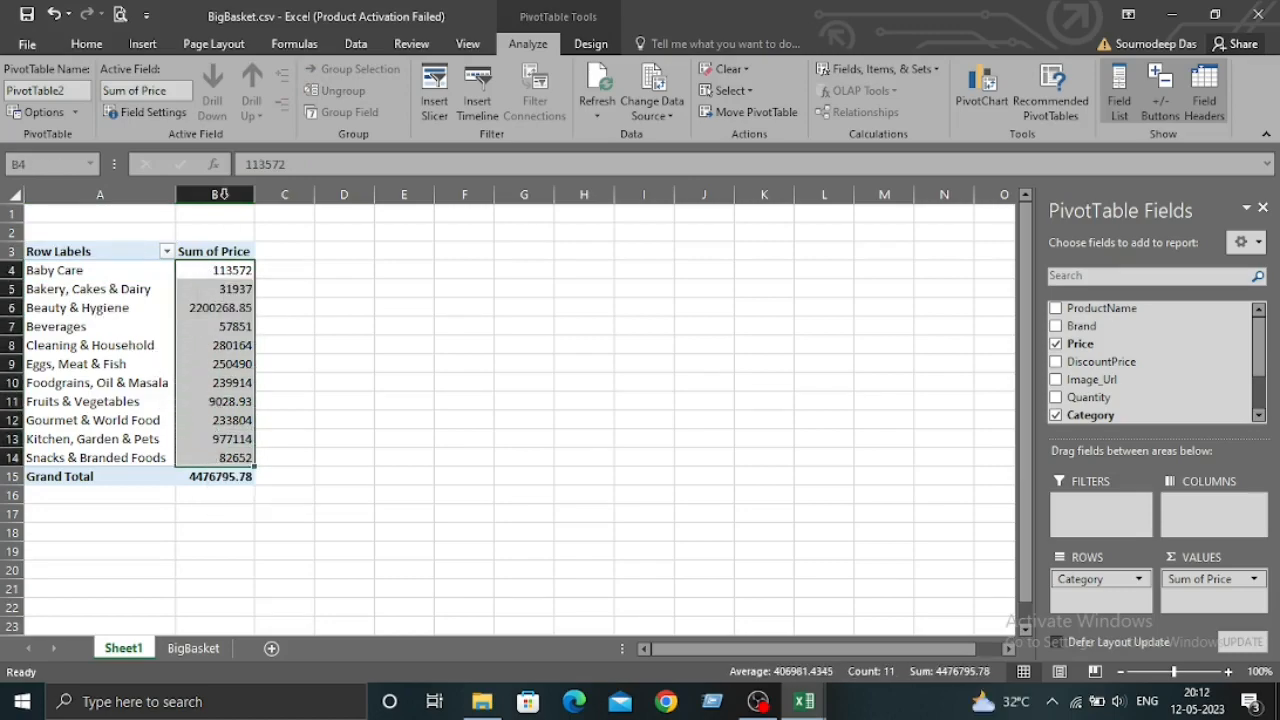
{"action": "left_click", "coordinate": [92, 46]}
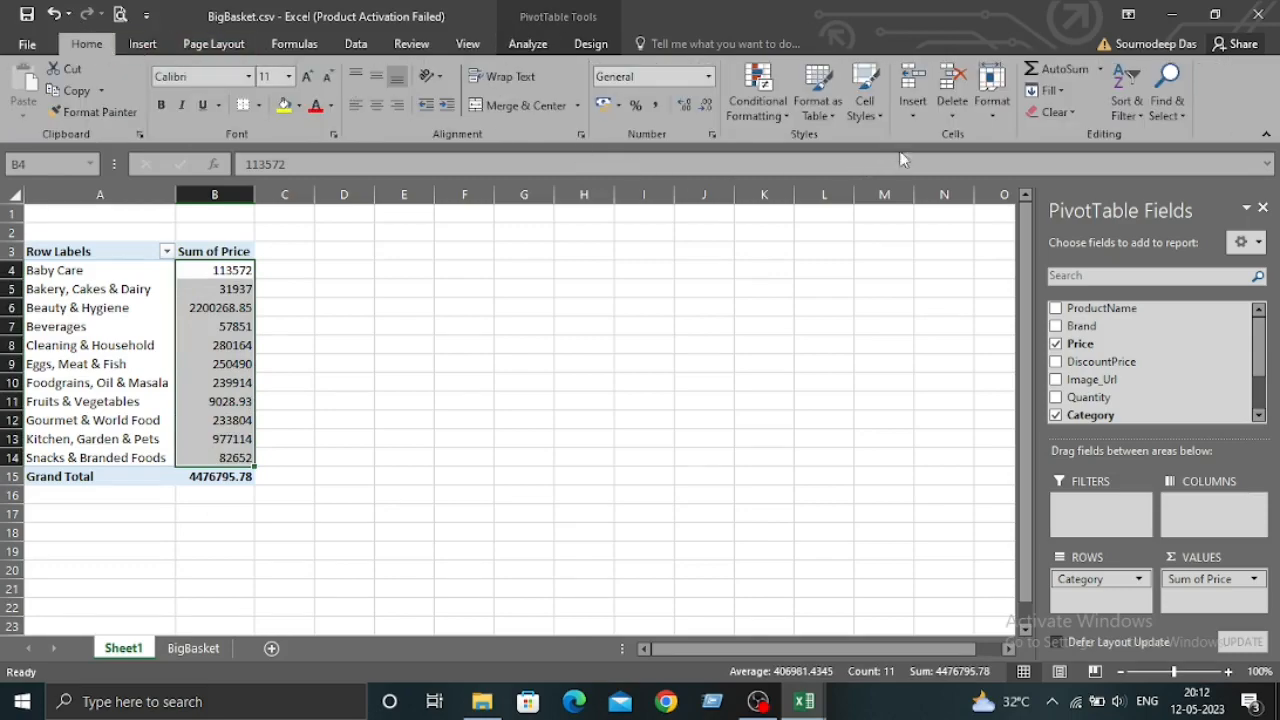
{"action": "left_click", "coordinate": [752, 88]}
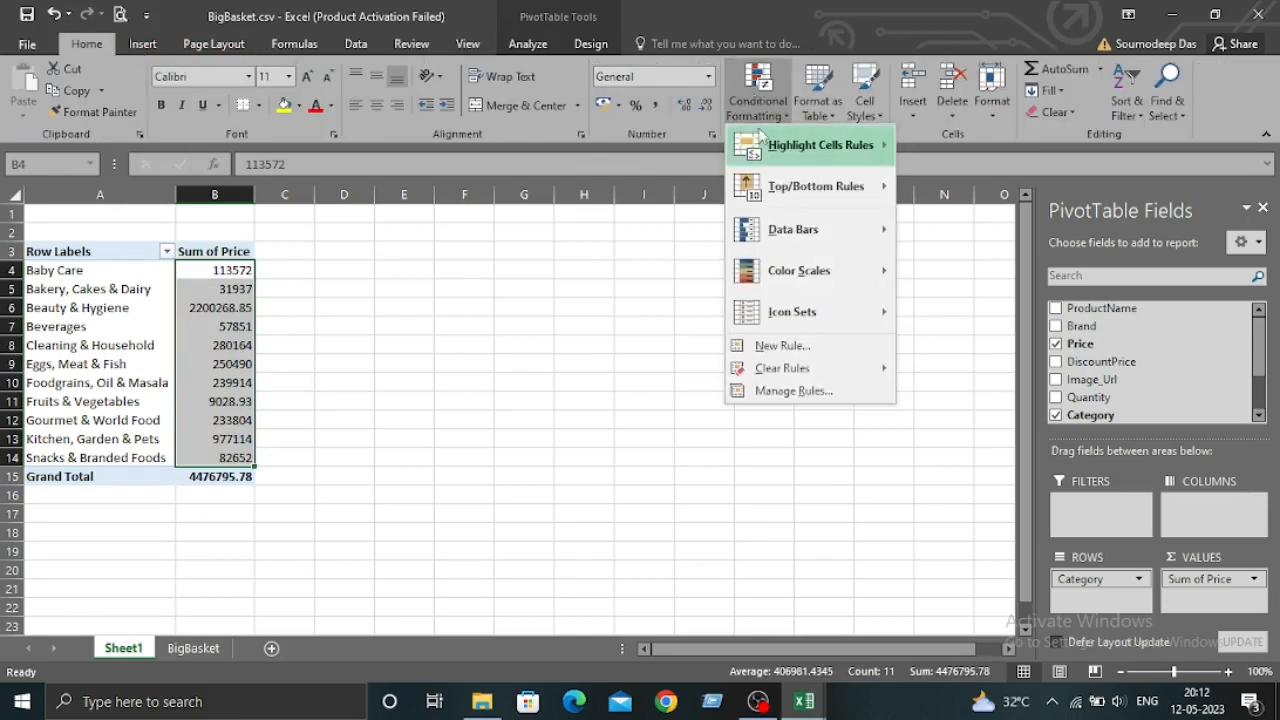
{"action": "mouse_move", "coordinate": [845, 271]}
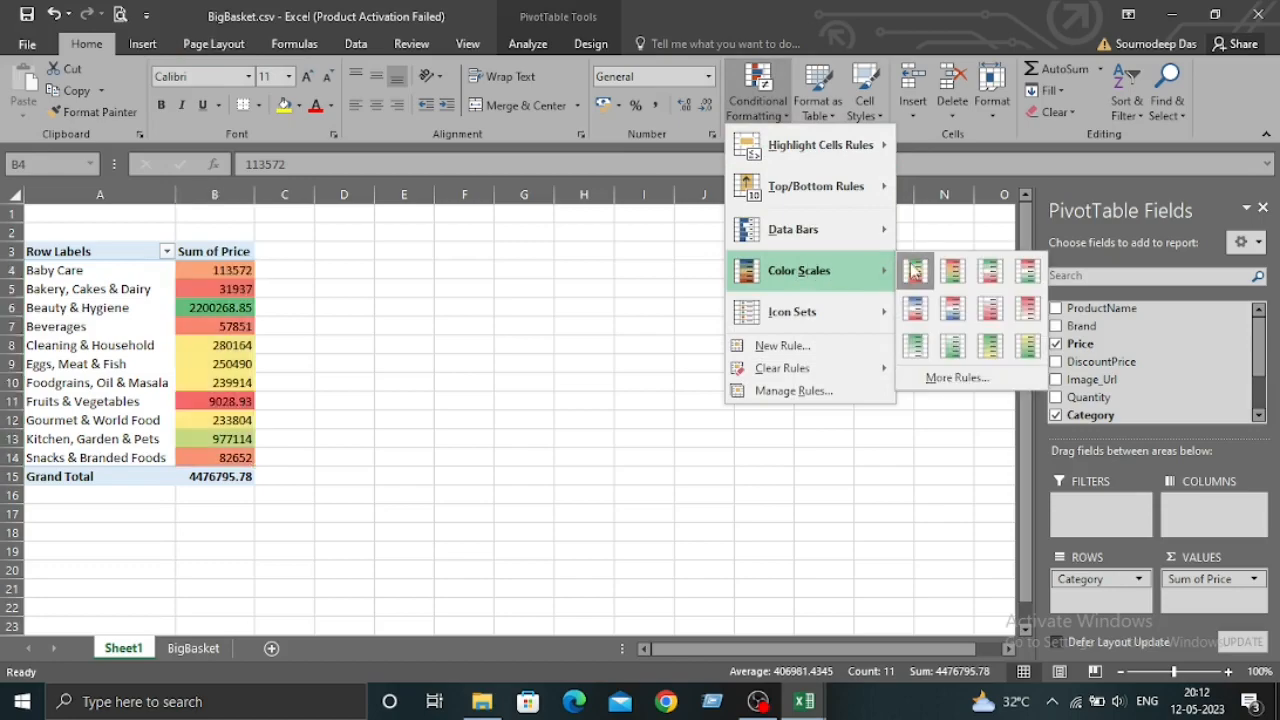
{"action": "left_click", "coordinate": [914, 270]}
{"action": "left_click", "coordinate": [352, 328]}
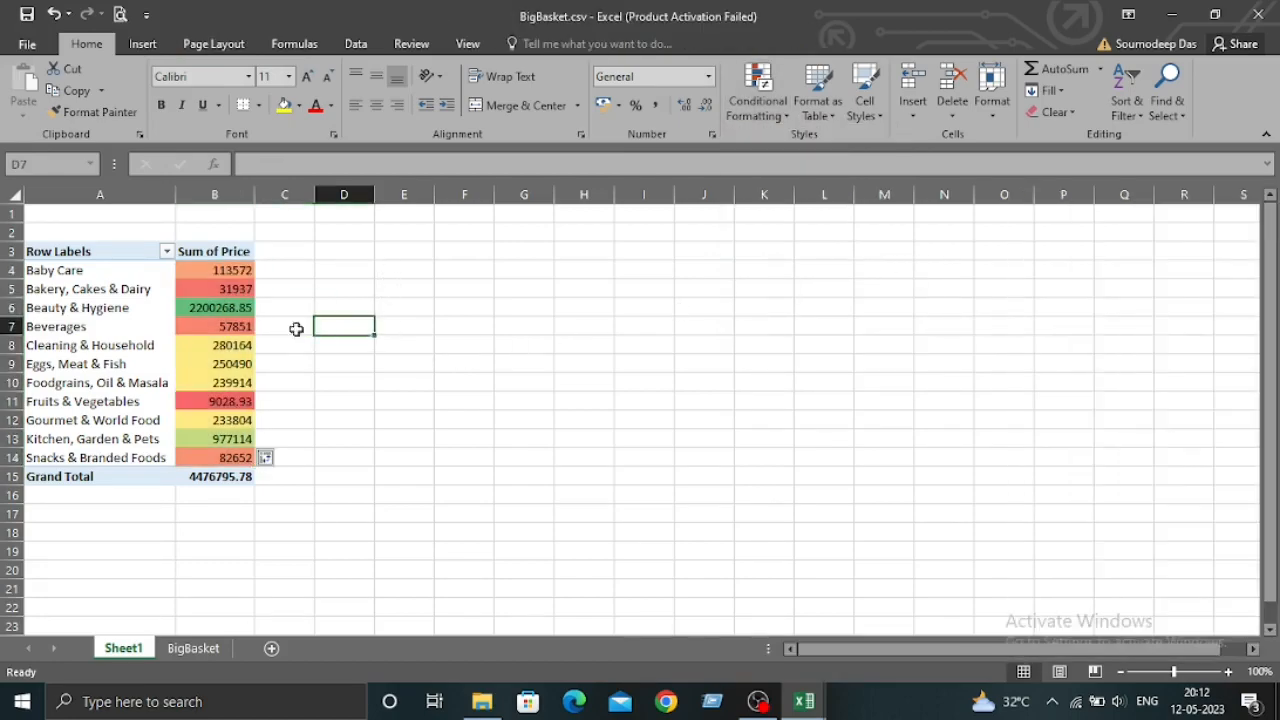
Step: Apply the ₹ Accounting number format to the category values in the Sum of Price column
{"action": "left_click", "coordinate": [228, 307]}
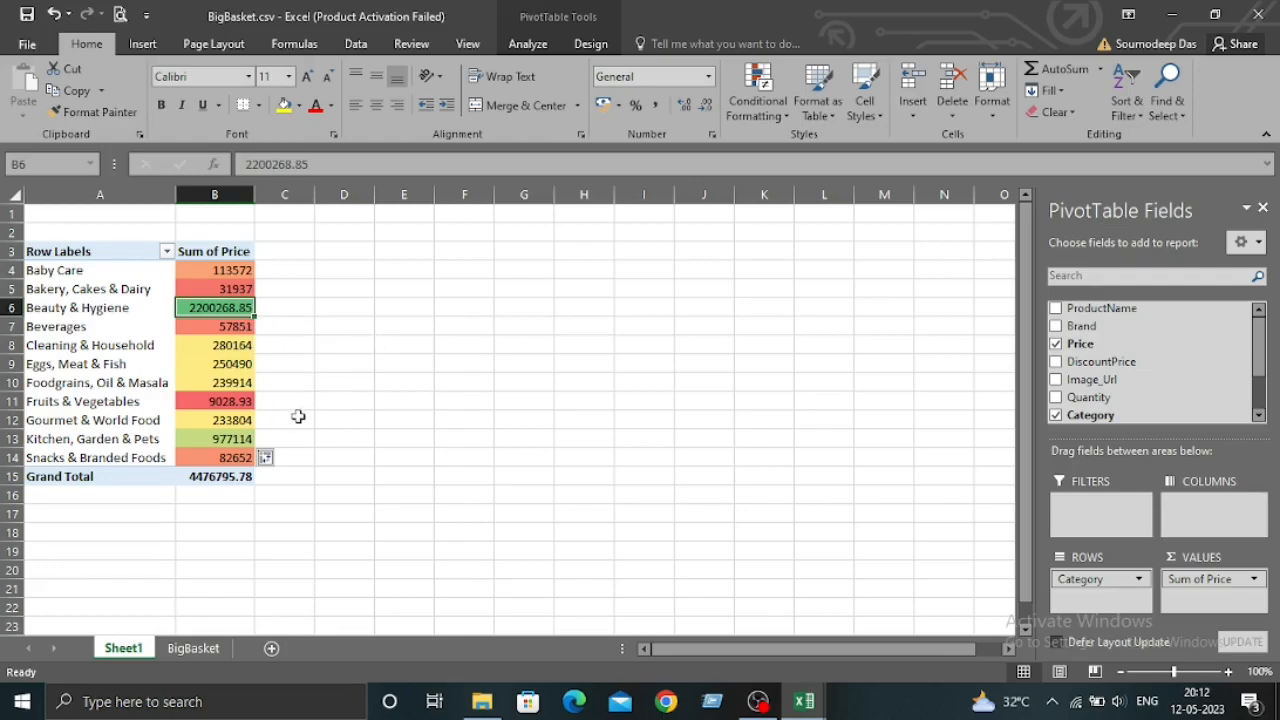
{"action": "left_click", "coordinate": [228, 404]}
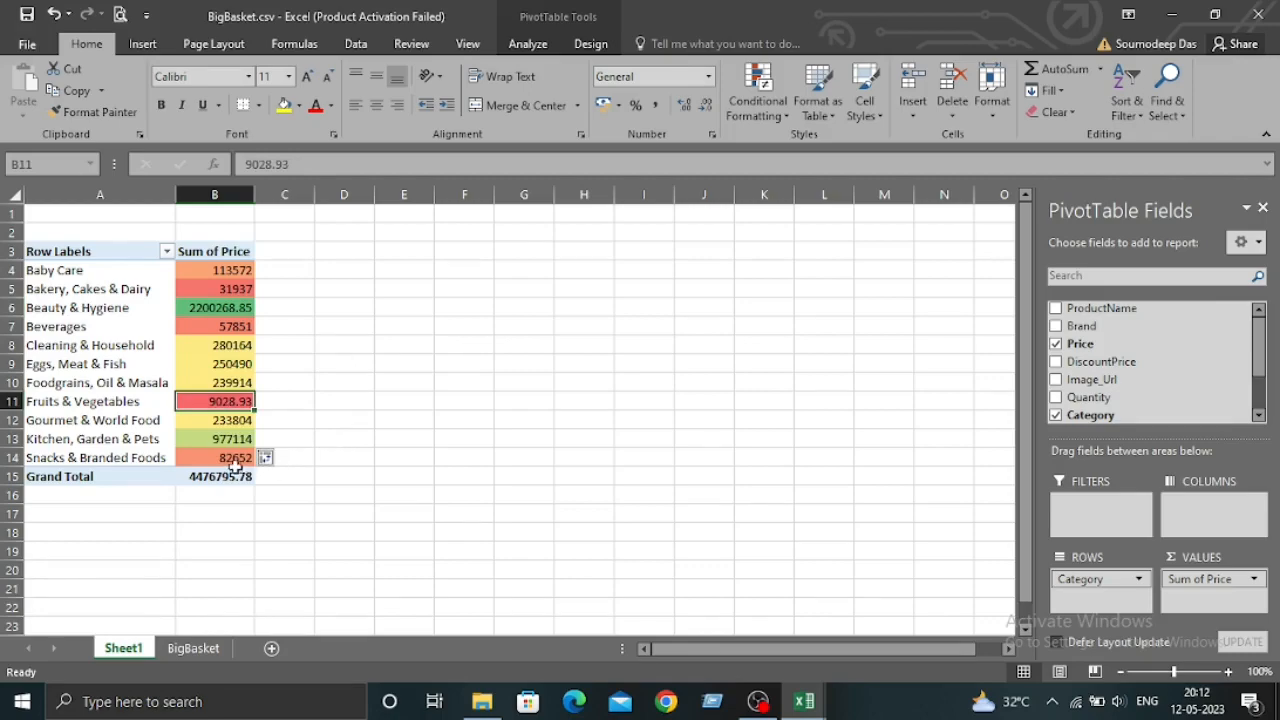
{"action": "mouse_move", "coordinate": [245, 478]}
{"action": "left_click", "coordinate": [232, 271]}
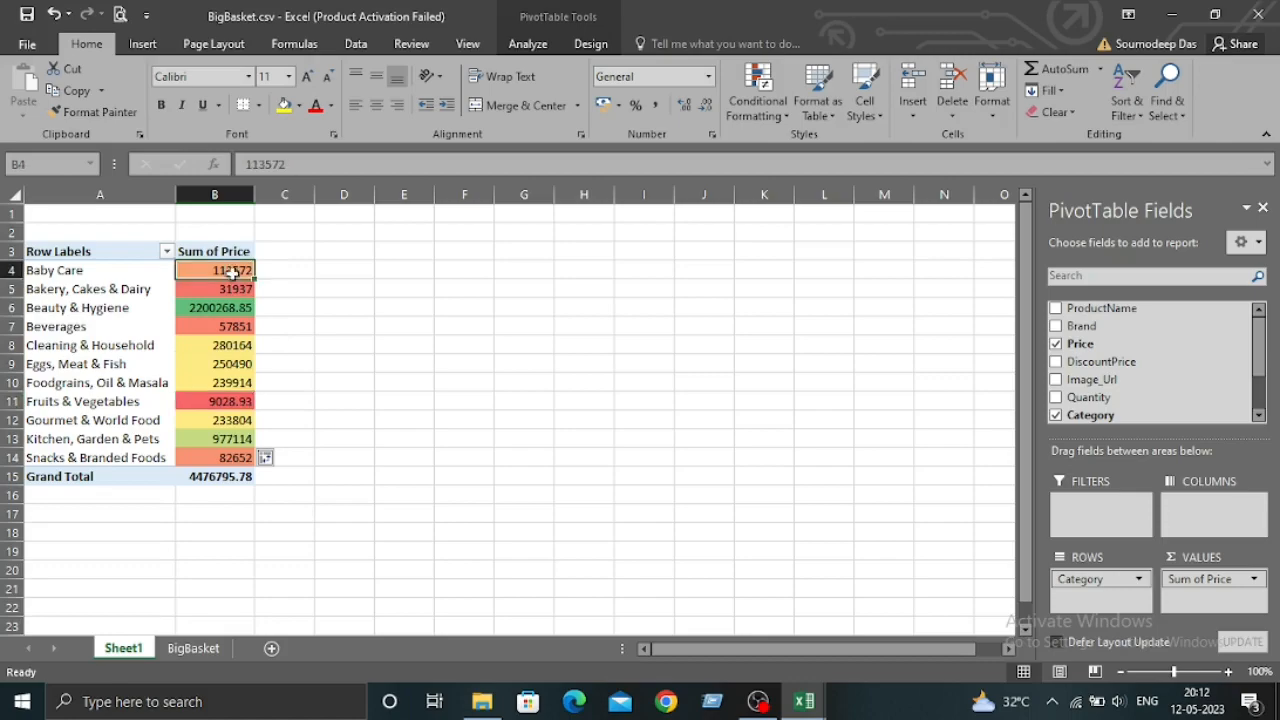
{"action": "left_click_drag", "start_coordinate": [232, 271], "coordinate": [236, 458]}
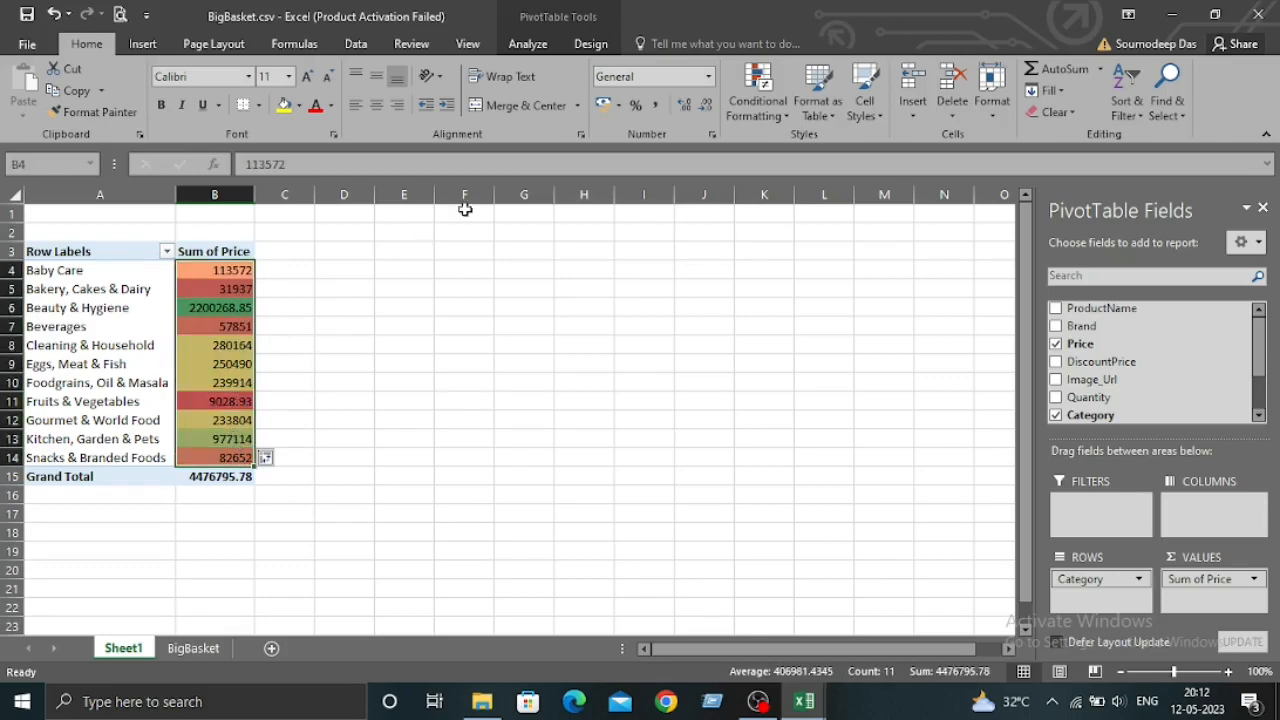
{"action": "left_click", "coordinate": [605, 106]}
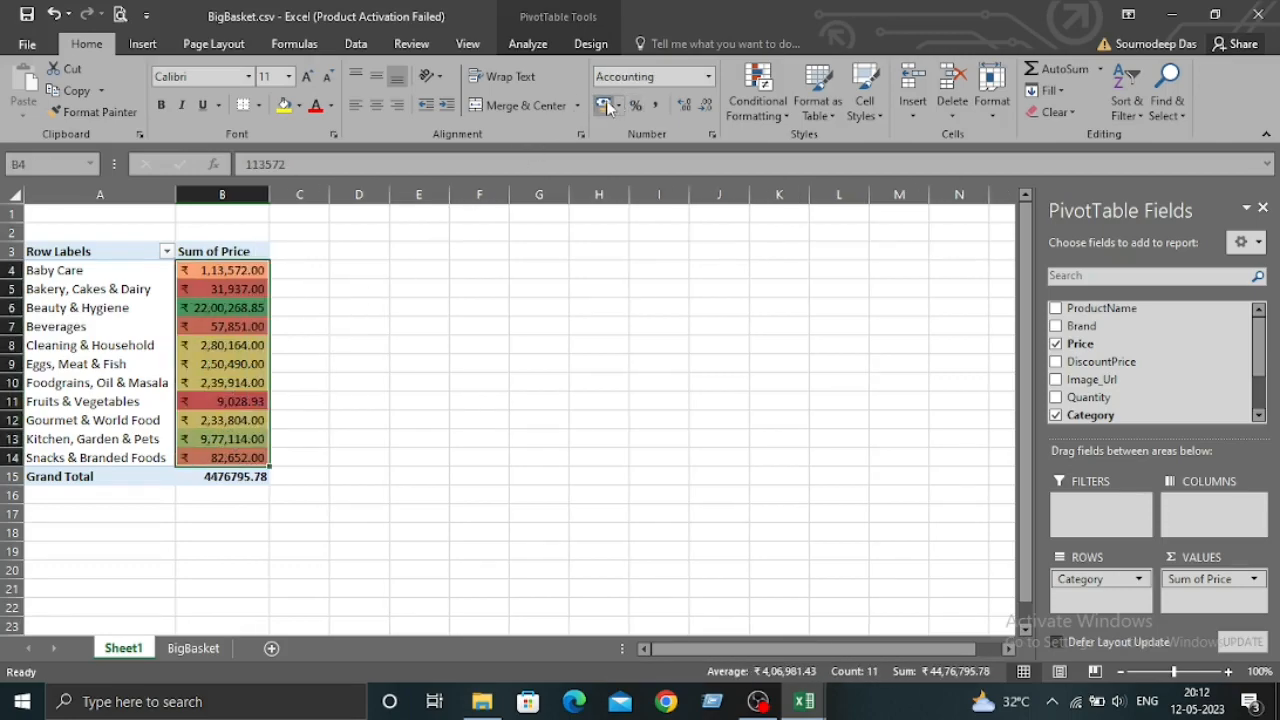
{"action": "left_click", "coordinate": [383, 363]}
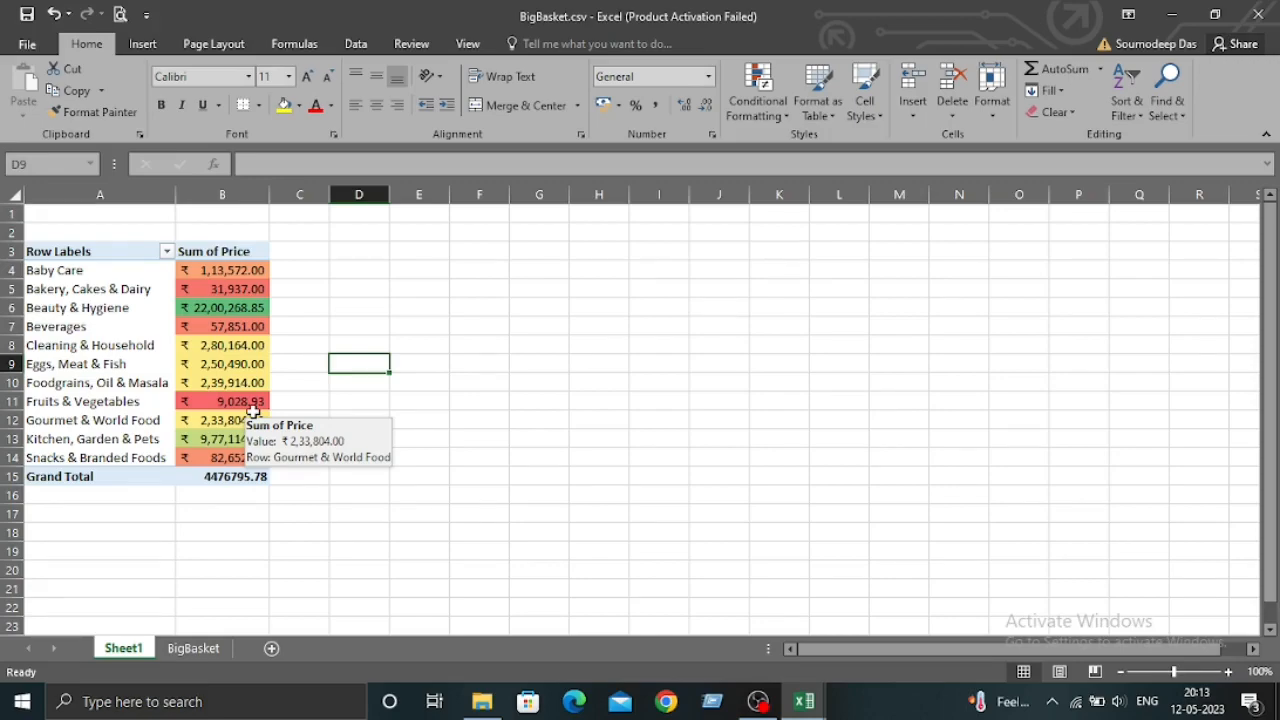
Step: Preview the recommended PivotTables for DiscountPrice sum and Absolute_Url count by Category on the BigBasket sheet, without inserting either
{"action": "left_click", "coordinate": [197, 649]}
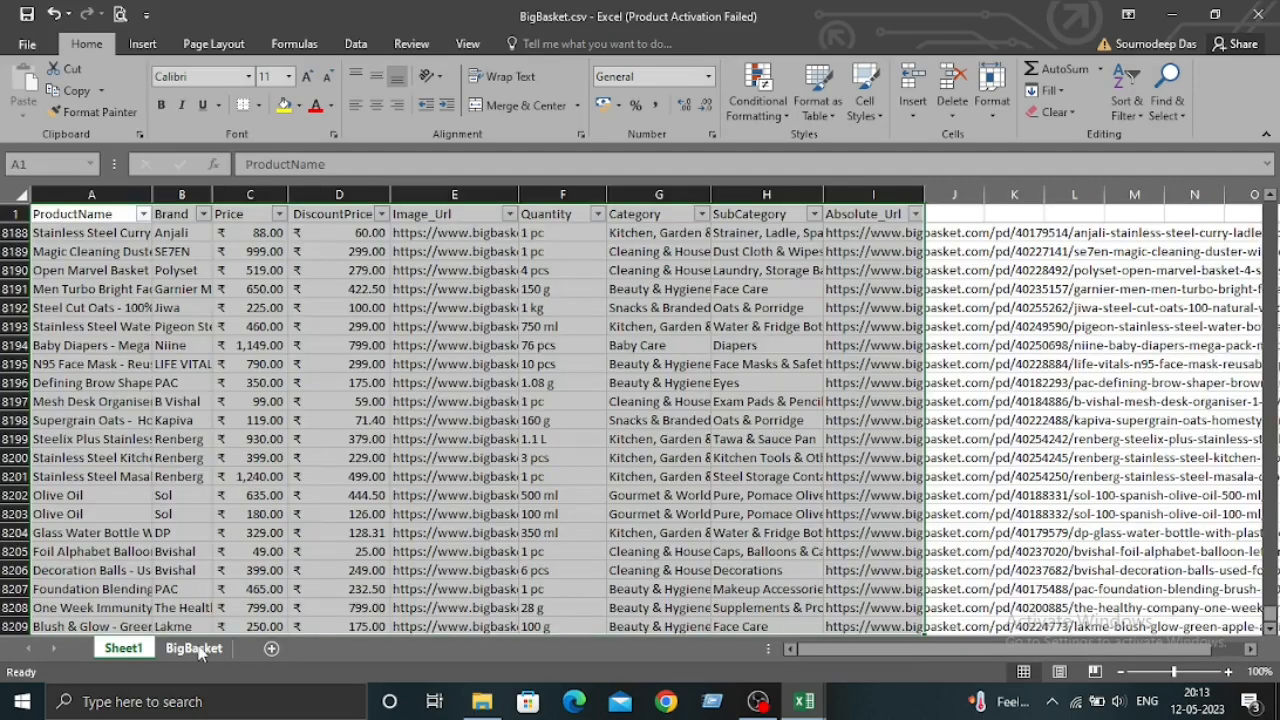
{"action": "left_click", "coordinate": [150, 48]}
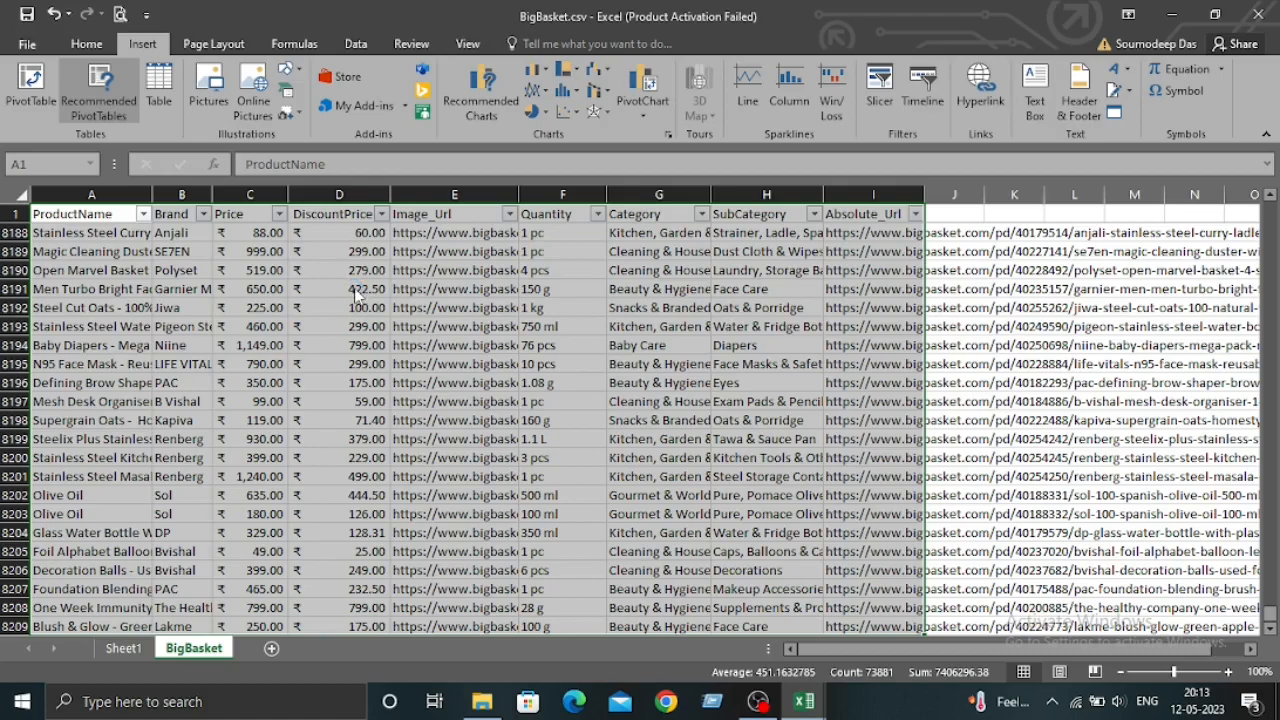
{"action": "left_click", "coordinate": [478, 345]}
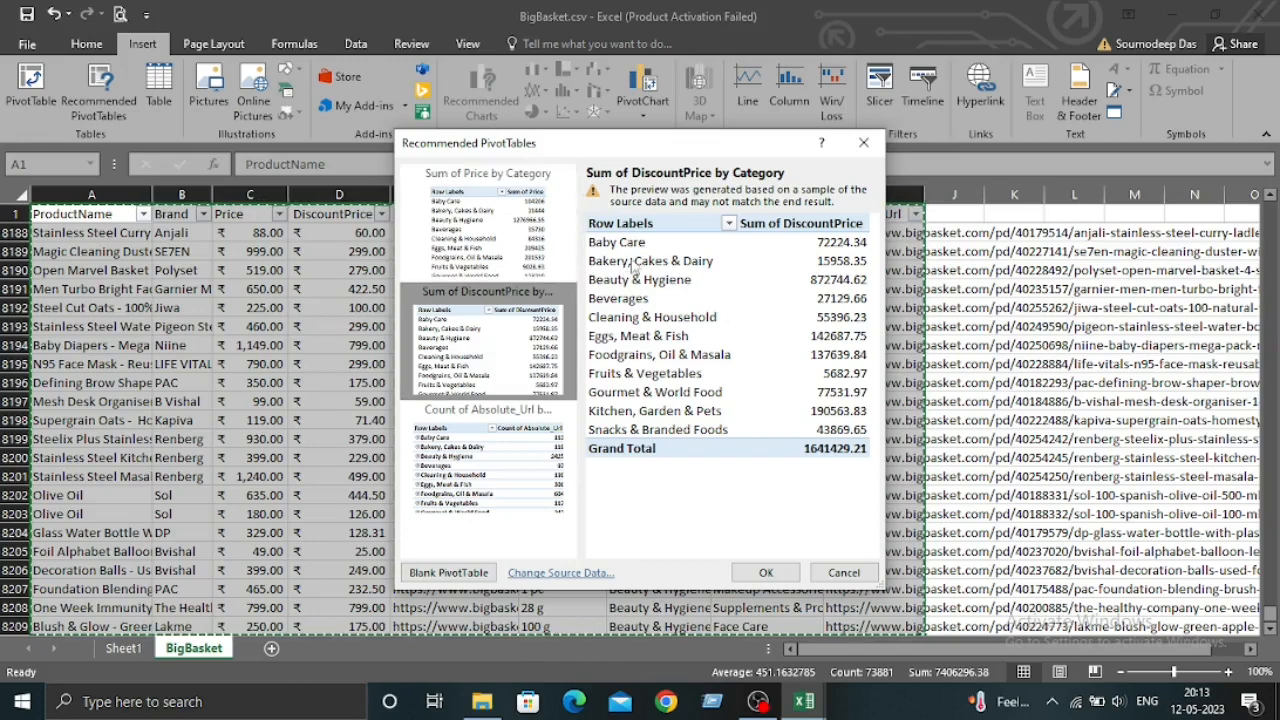
{"action": "left_click", "coordinate": [474, 463]}
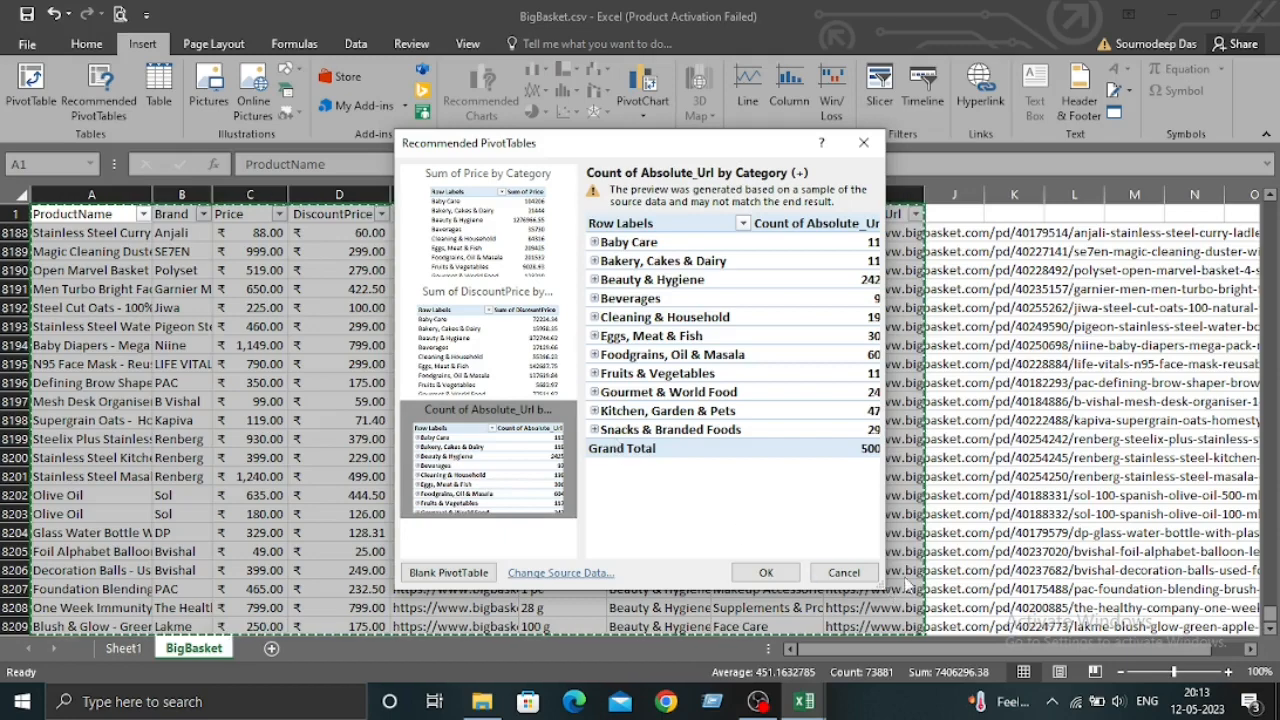
{"action": "left_click", "coordinate": [843, 572]}
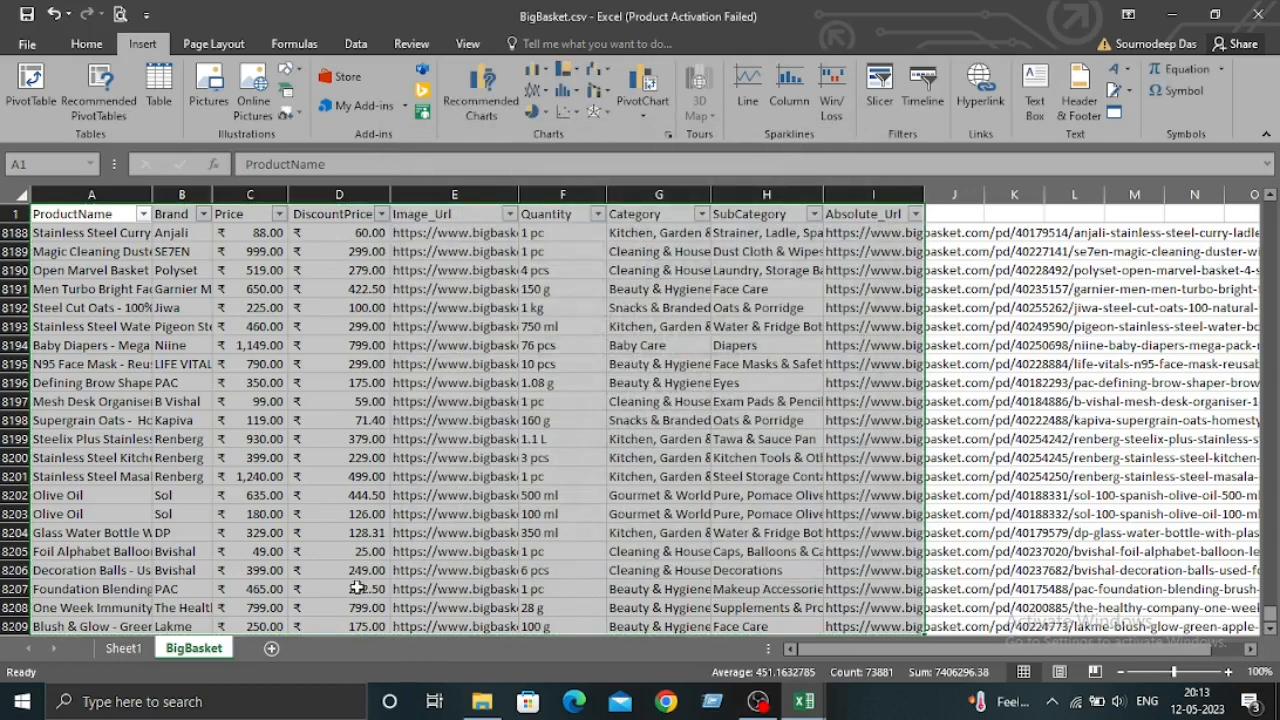
Step: Insert a clustered column PivotChart of Sum of Price by Category on Sheet1 and place it beside the PivotTable
{"action": "left_click", "coordinate": [123, 649]}
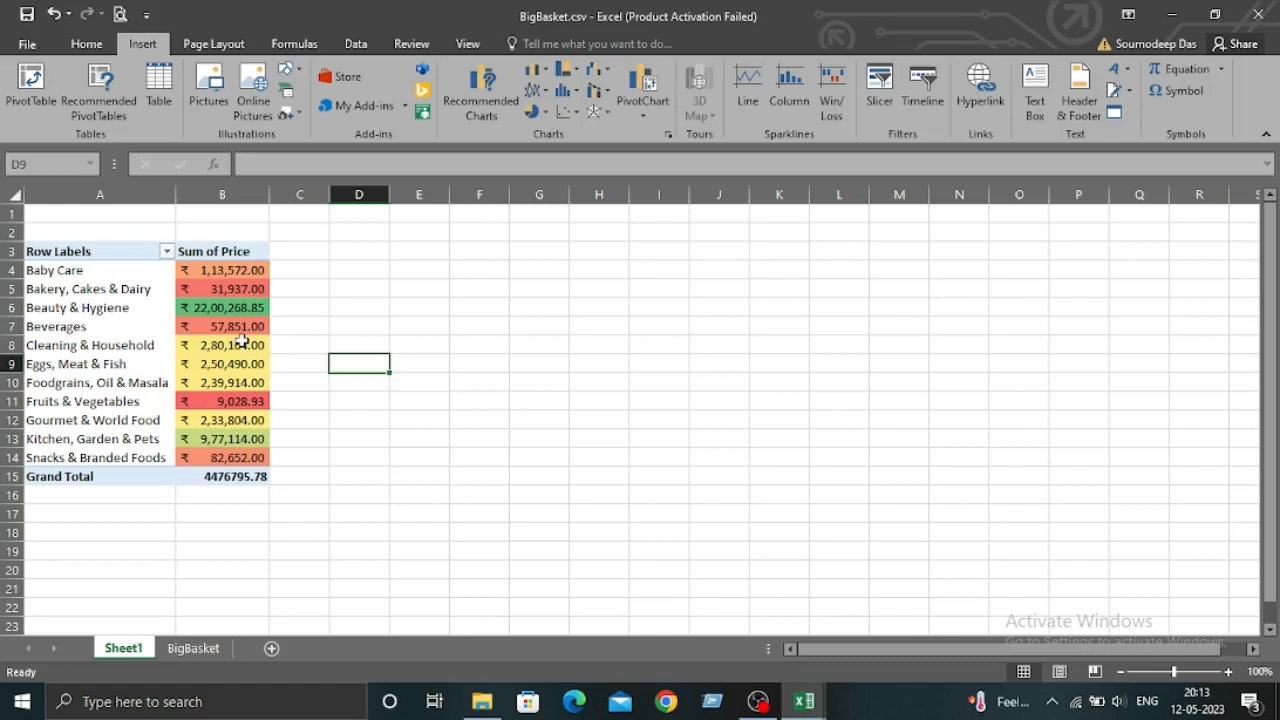
{"action": "mouse_move", "coordinate": [242, 341]}
{"action": "left_click_drag", "start_coordinate": [60, 270], "coordinate": [187, 457]}
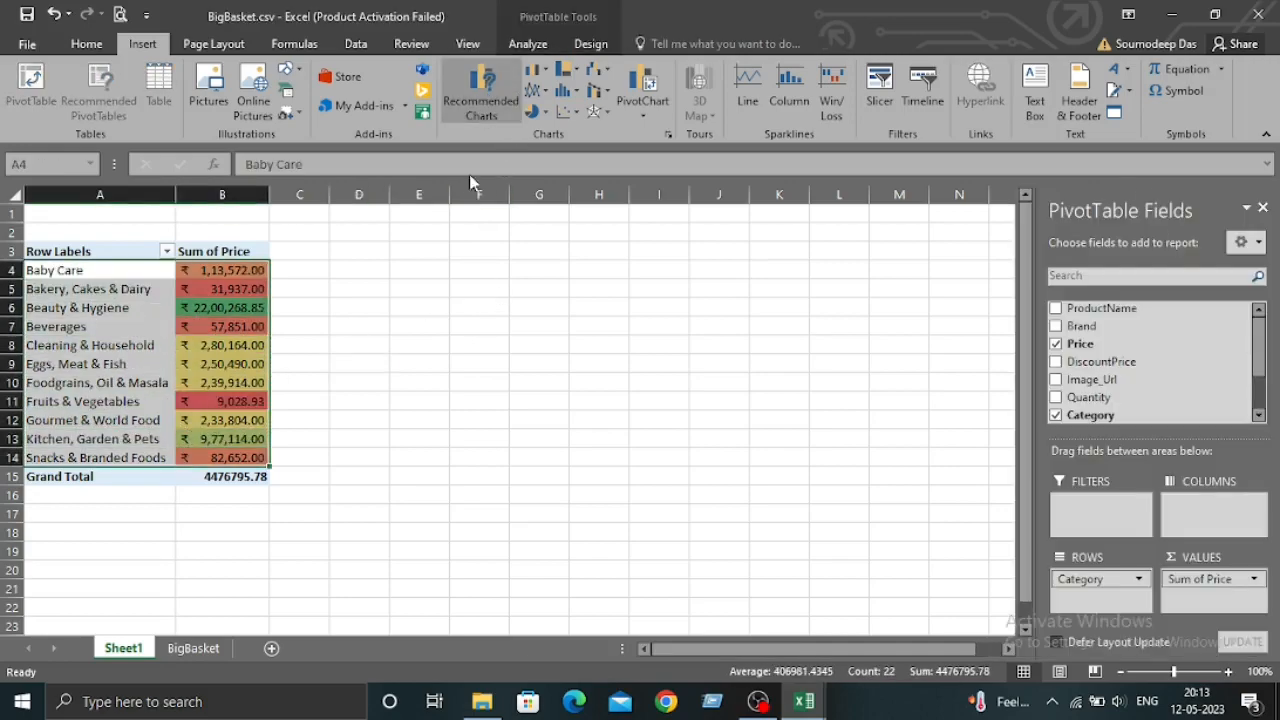
{"action": "mouse_move", "coordinate": [621, 275]}
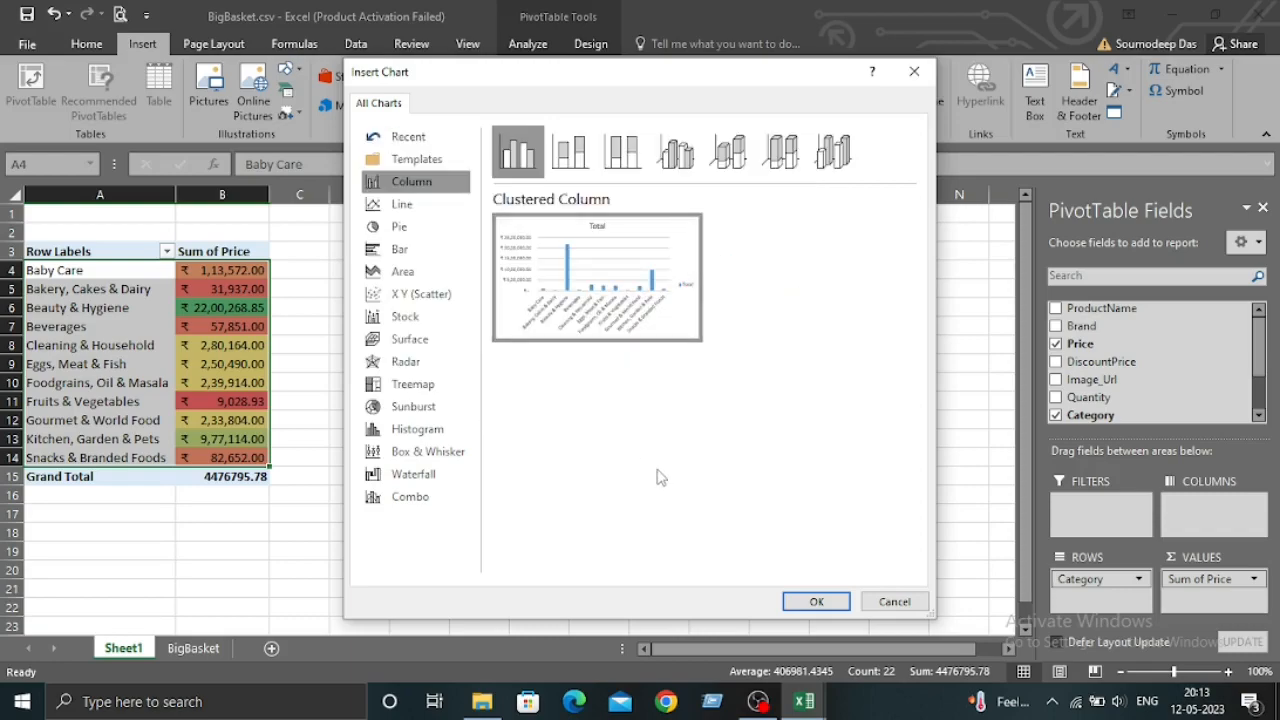
{"action": "left_click", "coordinate": [816, 601]}
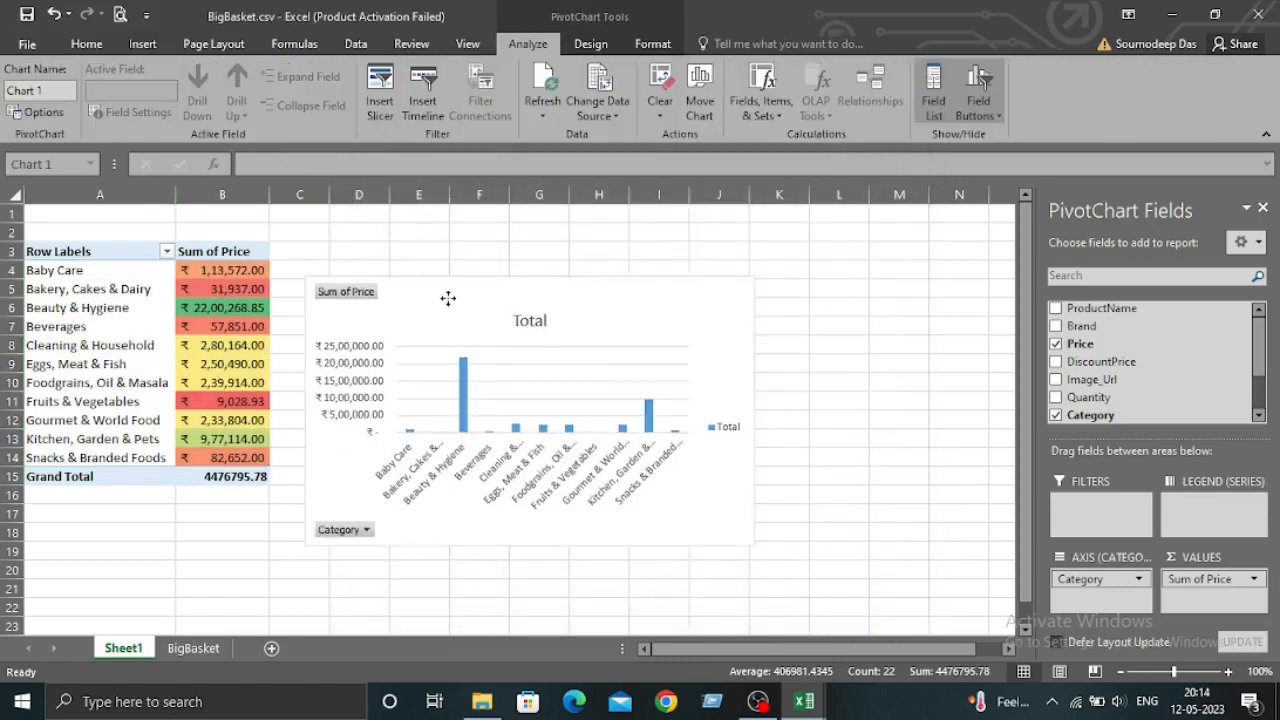
{"action": "left_click_drag", "start_coordinate": [448, 297], "coordinate": [446, 257]}
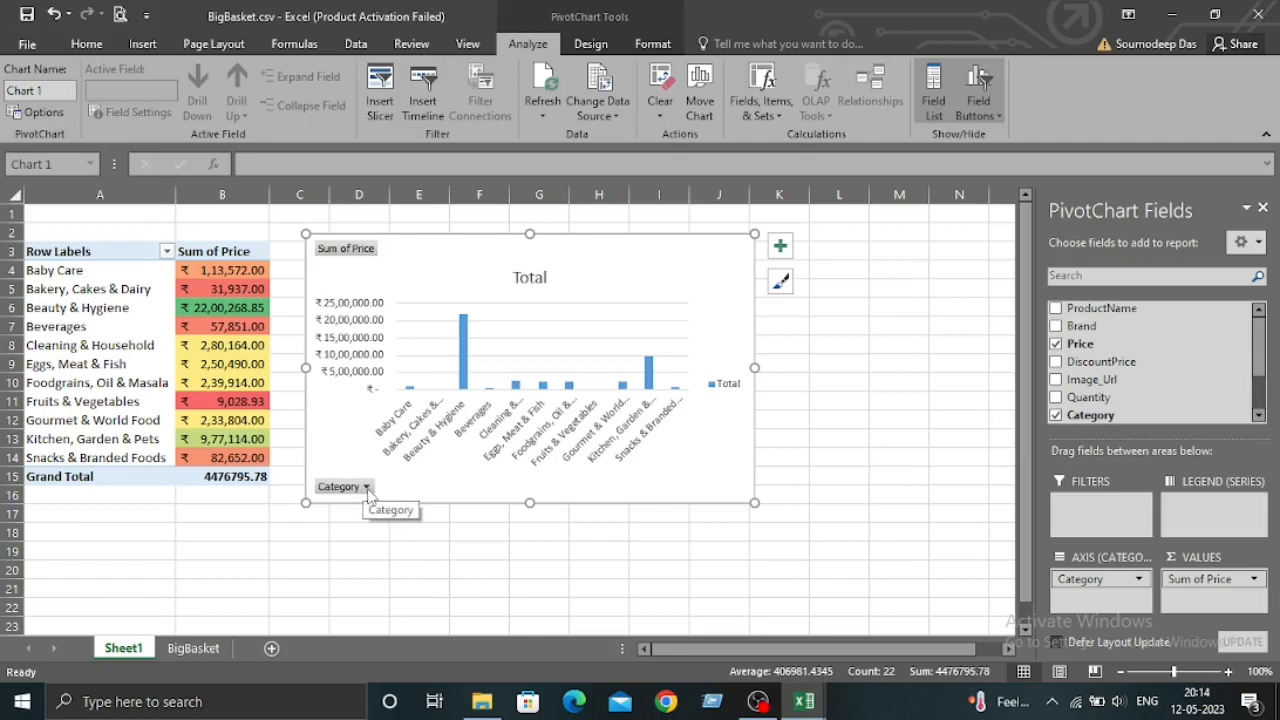
Step: Filter the PivotChart's Category field to Baby Care only
{"action": "left_click", "coordinate": [366, 487]}
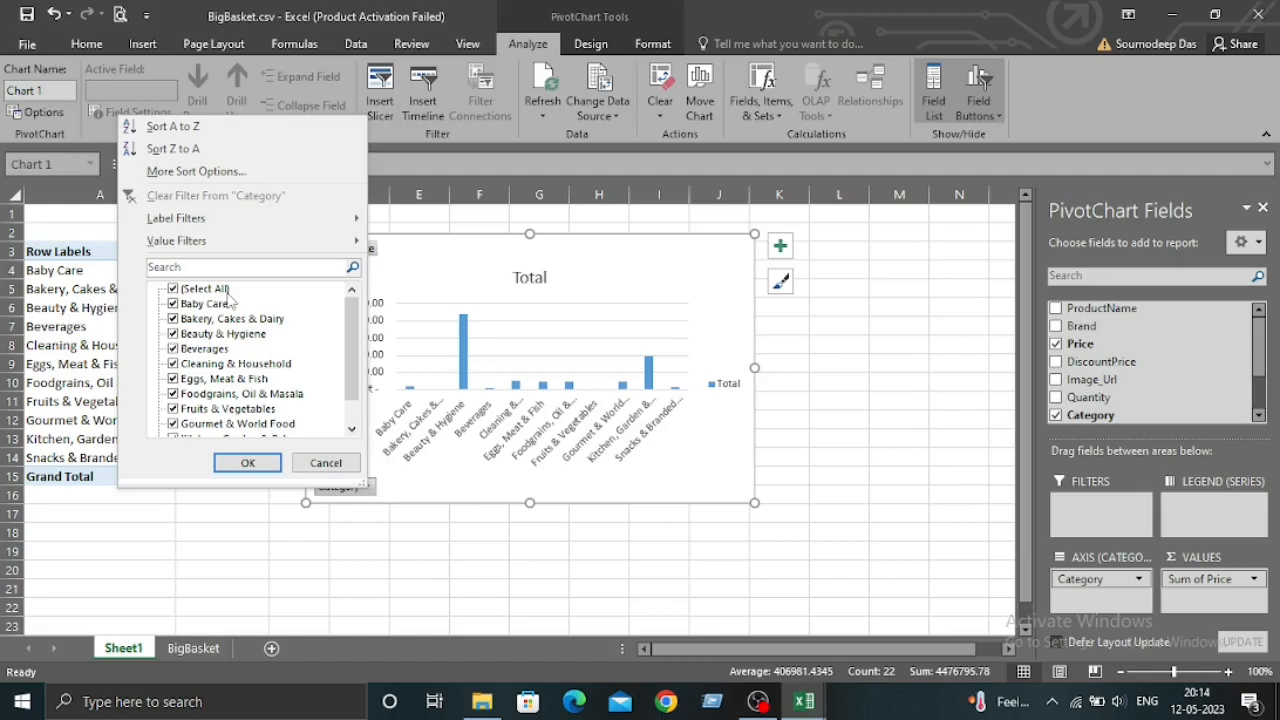
{"action": "left_click", "coordinate": [225, 292]}
{"action": "left_click", "coordinate": [173, 289]}
{"action": "left_click", "coordinate": [173, 304]}
{"action": "left_click", "coordinate": [247, 464]}
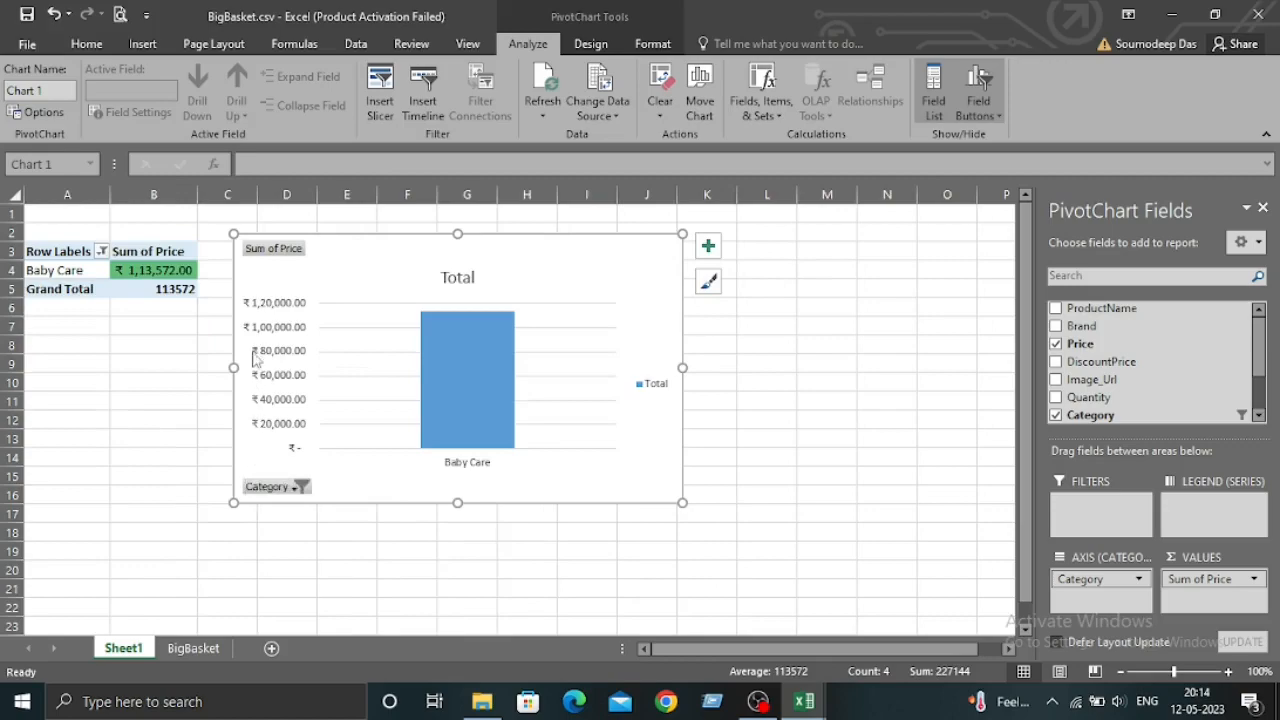
Step: Reselect all categories in the PivotChart's Category filter and deselect the chart
{"action": "left_click", "coordinate": [268, 489]}
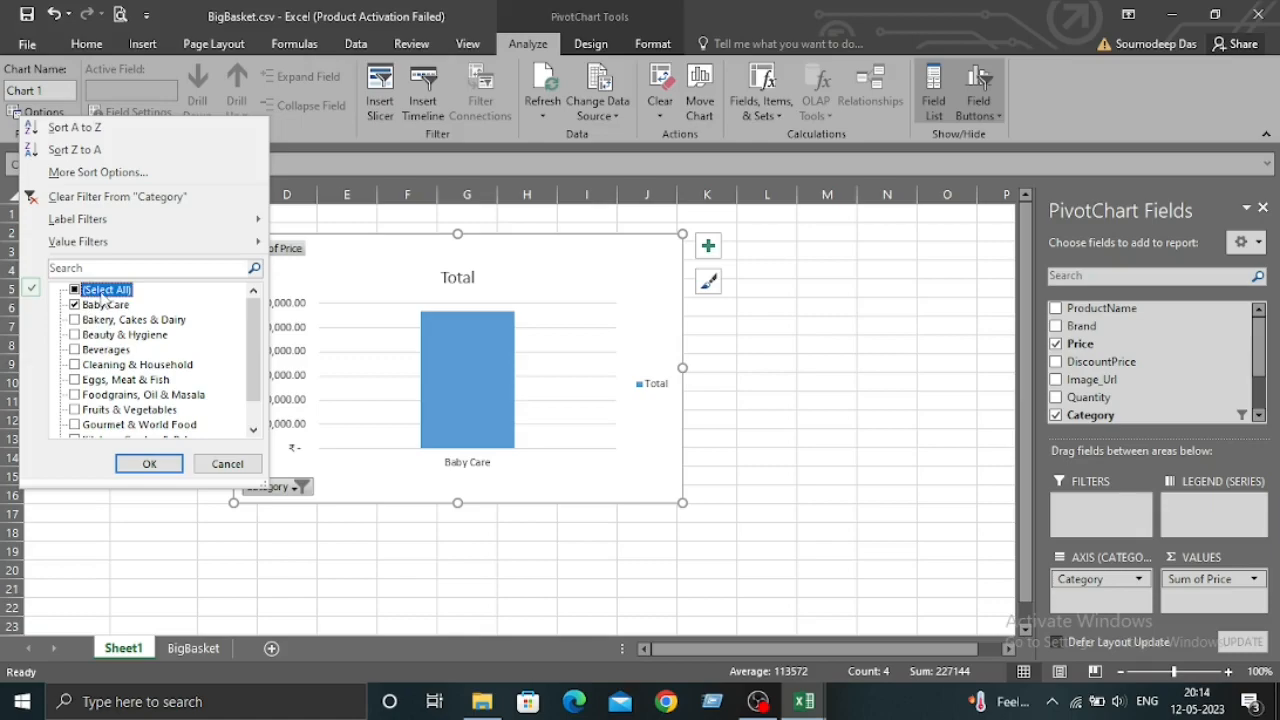
{"action": "left_click", "coordinate": [80, 290]}
{"action": "left_click", "coordinate": [149, 464]}
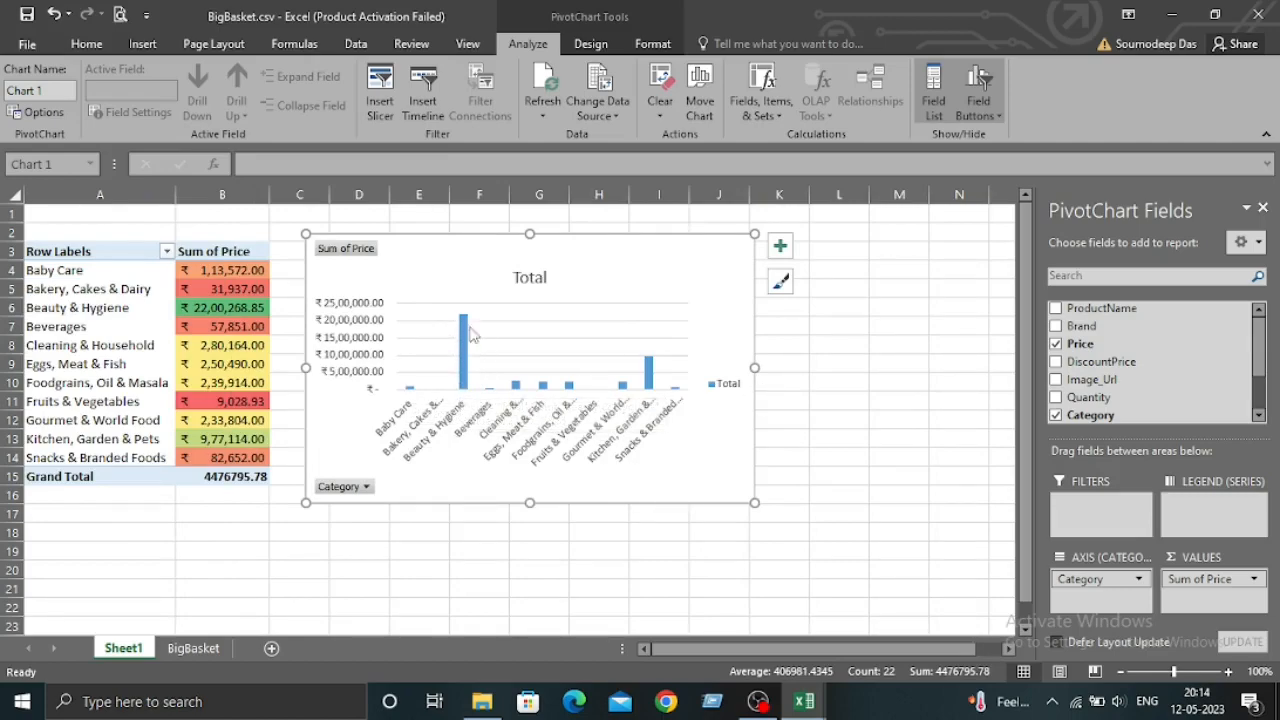
{"action": "mouse_move", "coordinate": [466, 332]}
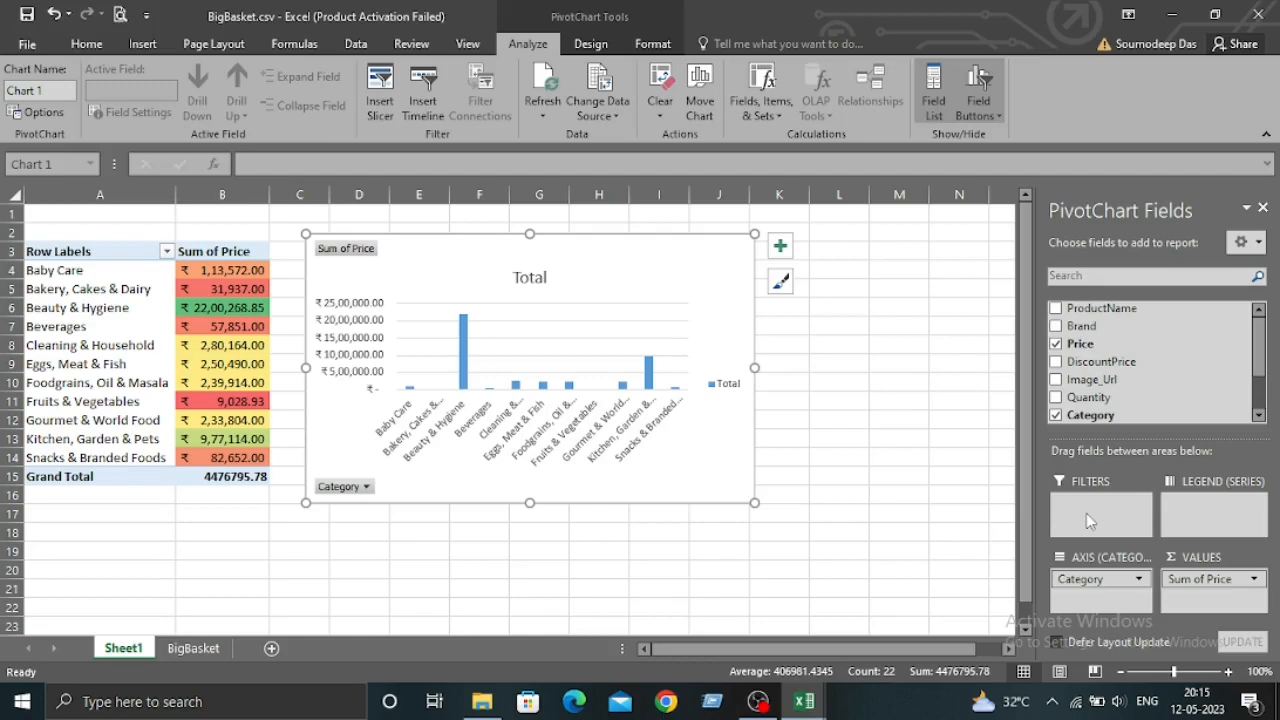
{"action": "left_click", "coordinate": [897, 380]}
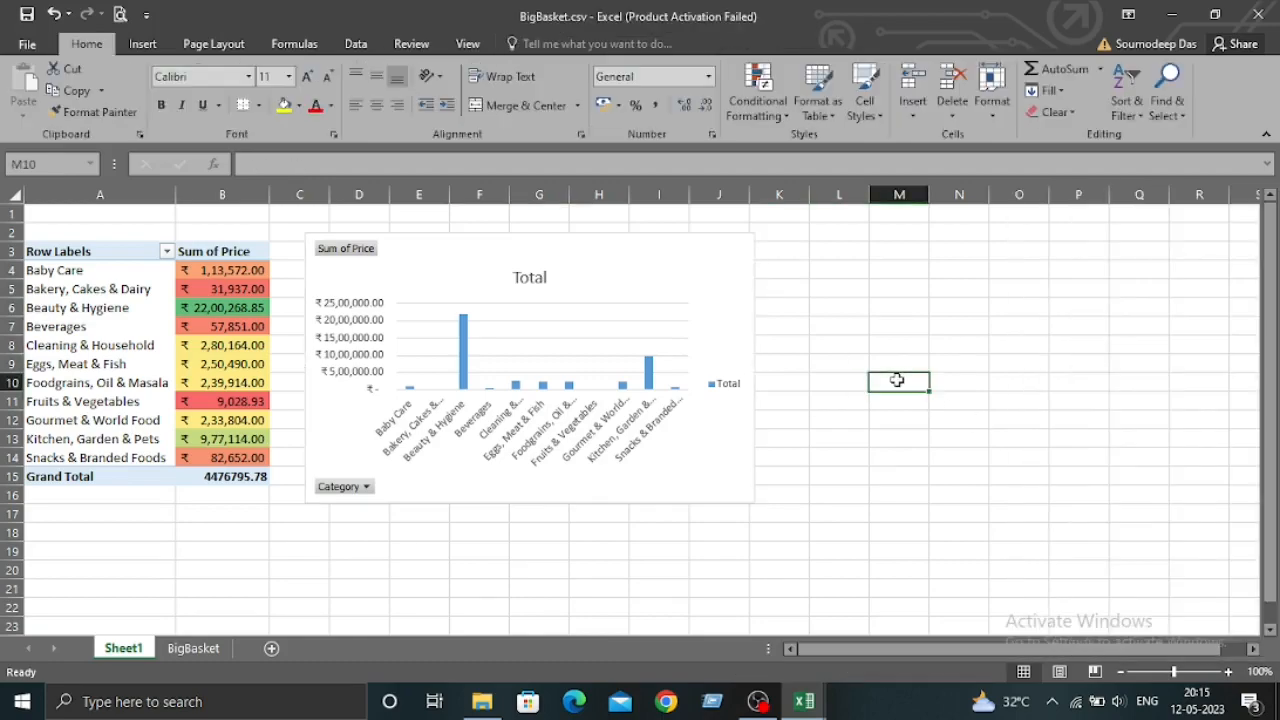